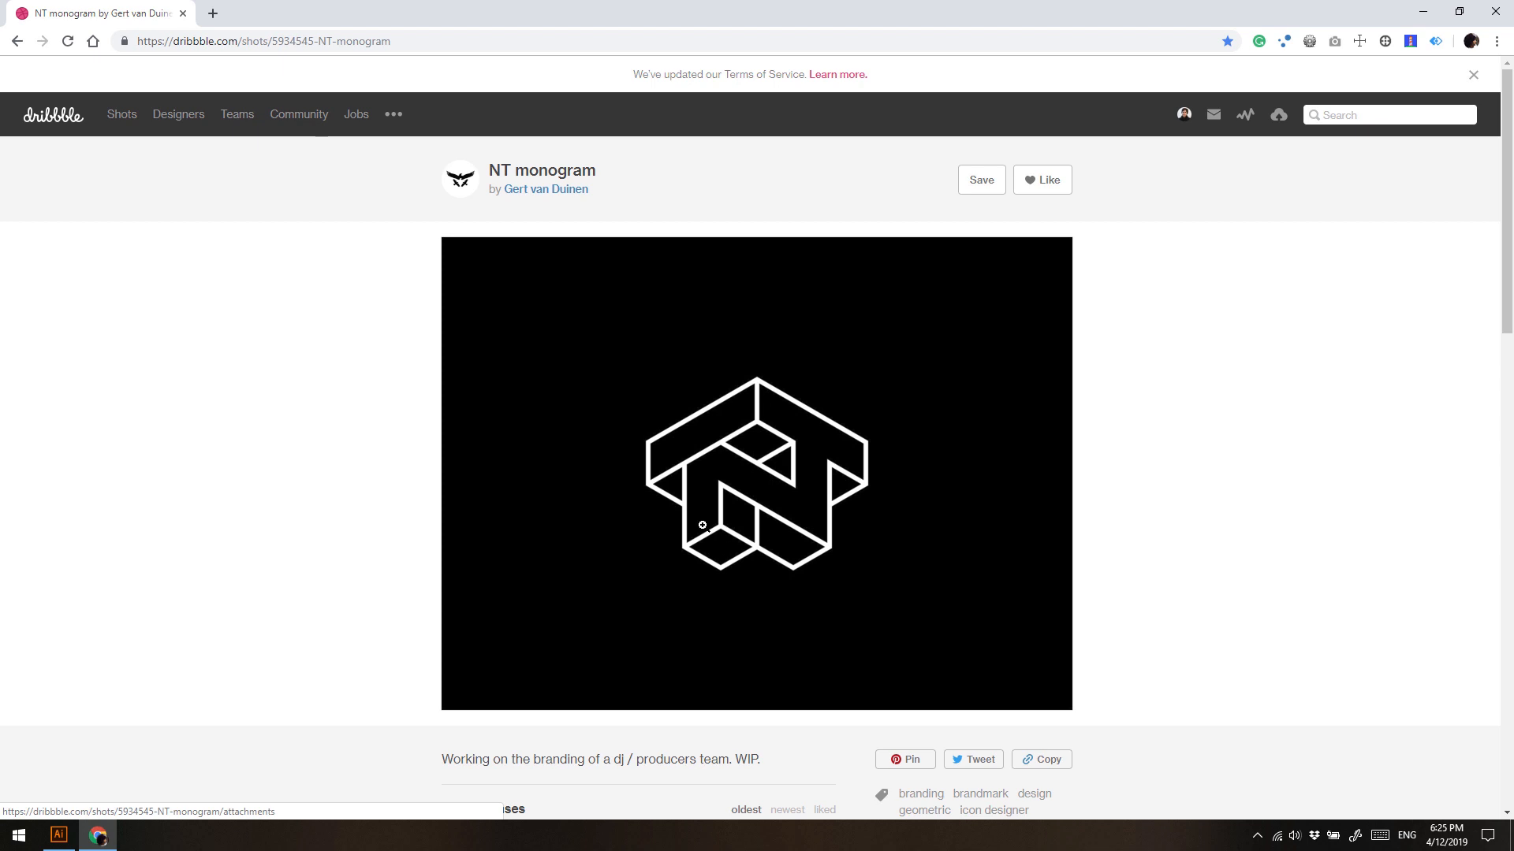
left_click(535, 232)
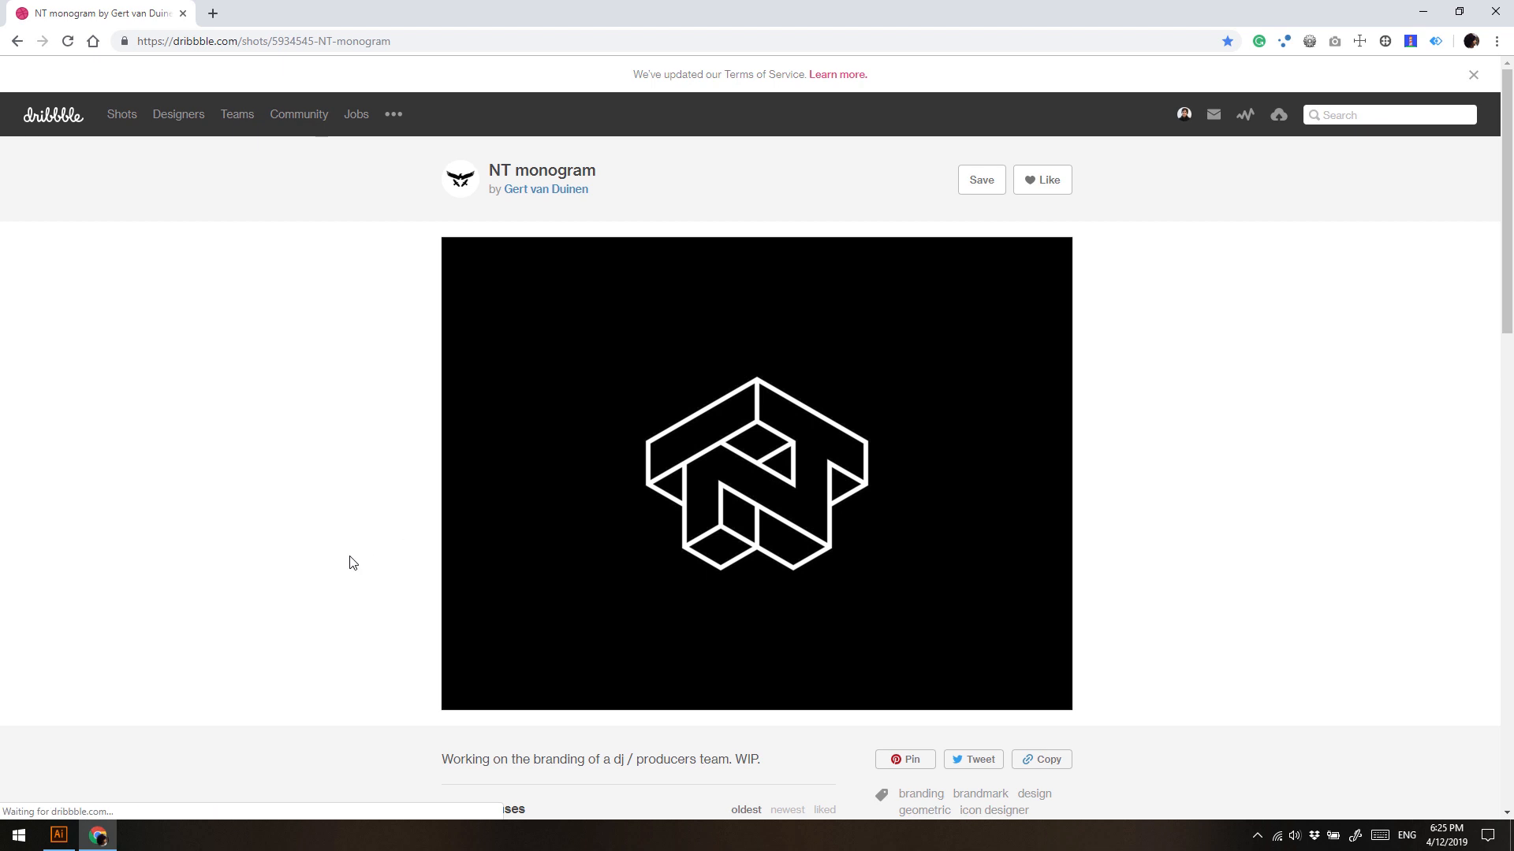
scroll(702, 430, "down", 2)
scroll(331, 399, "up", 2)
right_click(720, 464)
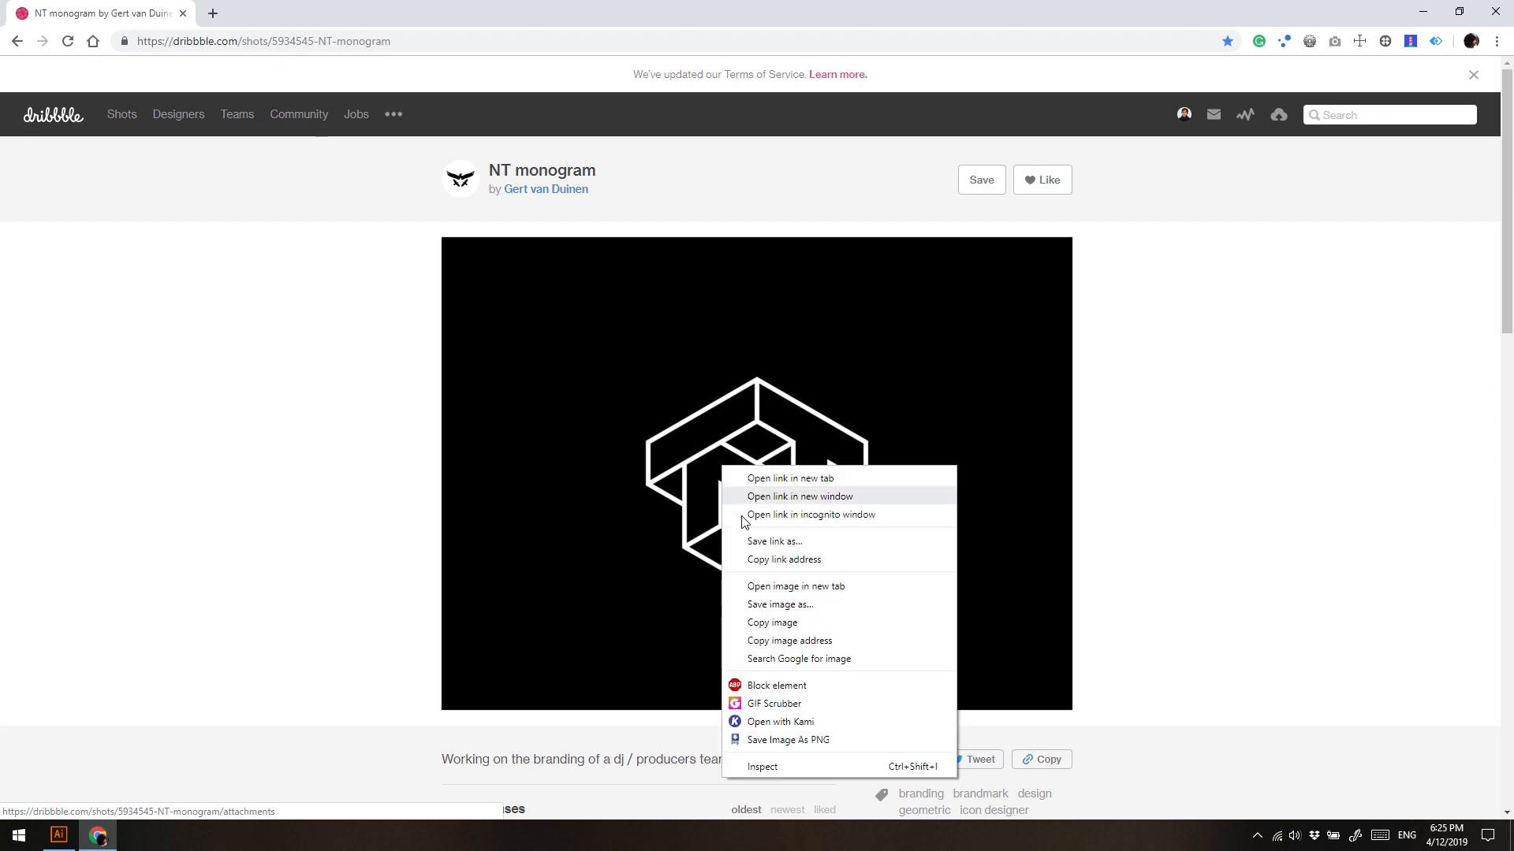
left_click(774, 542)
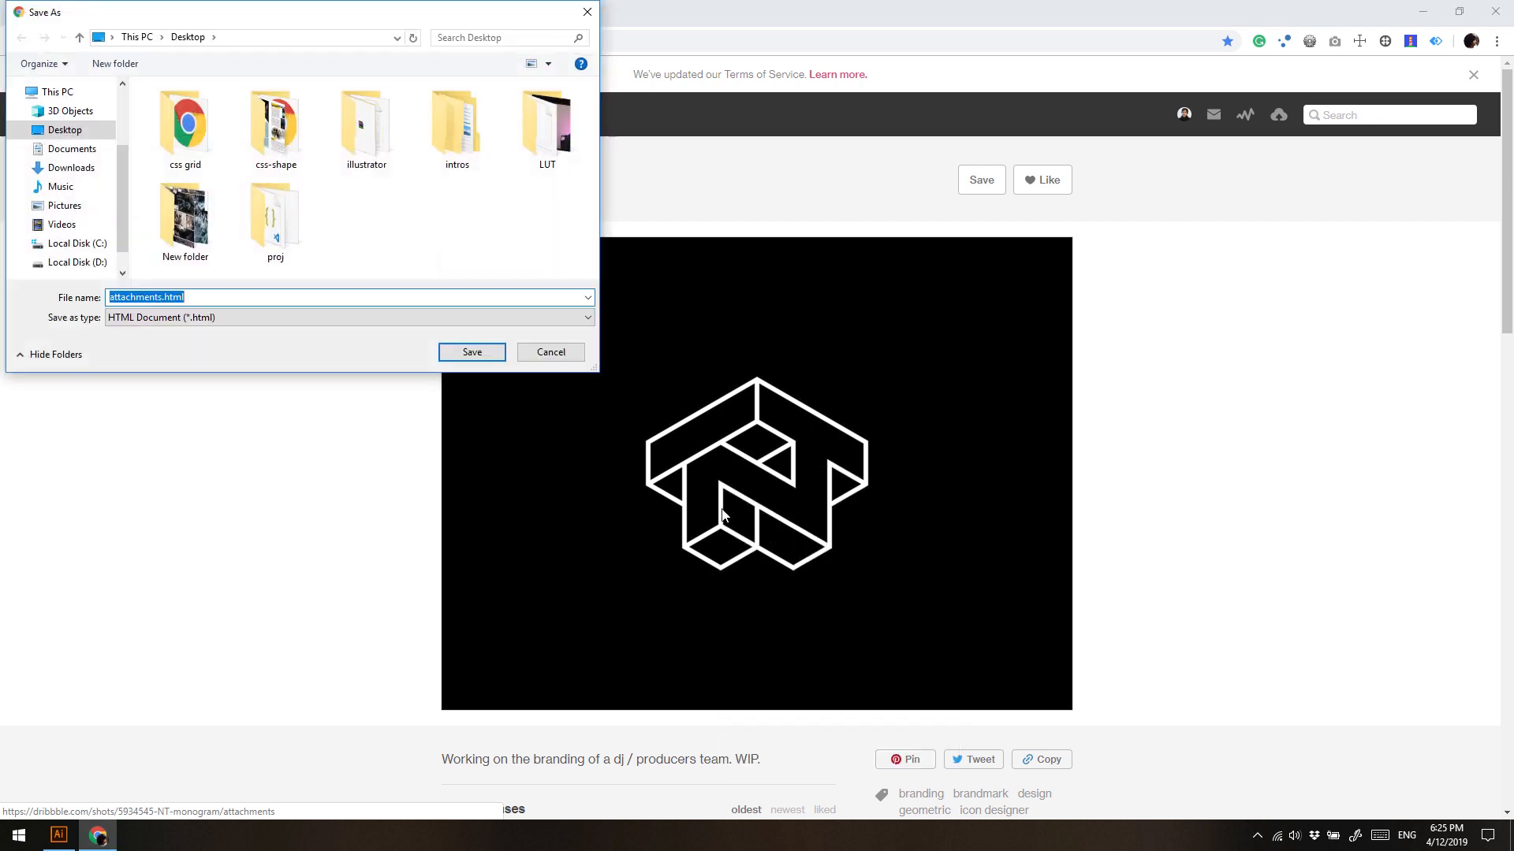
left_click(552, 352)
Save the NT monogram image to the Desktop as nt-dribbble1_2x.jpg
right_click(723, 375)
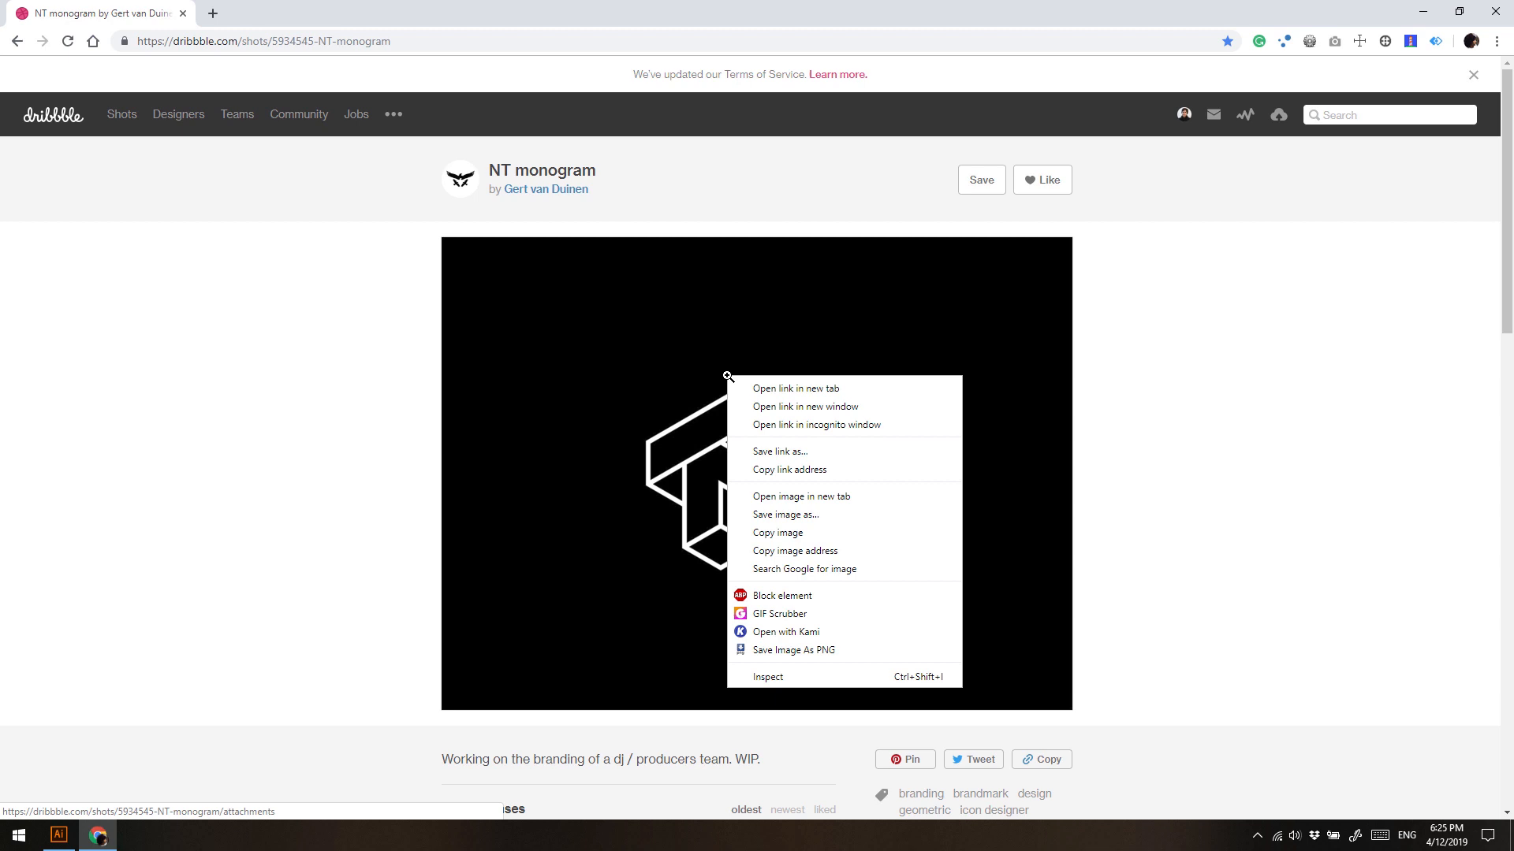
left_click(769, 515)
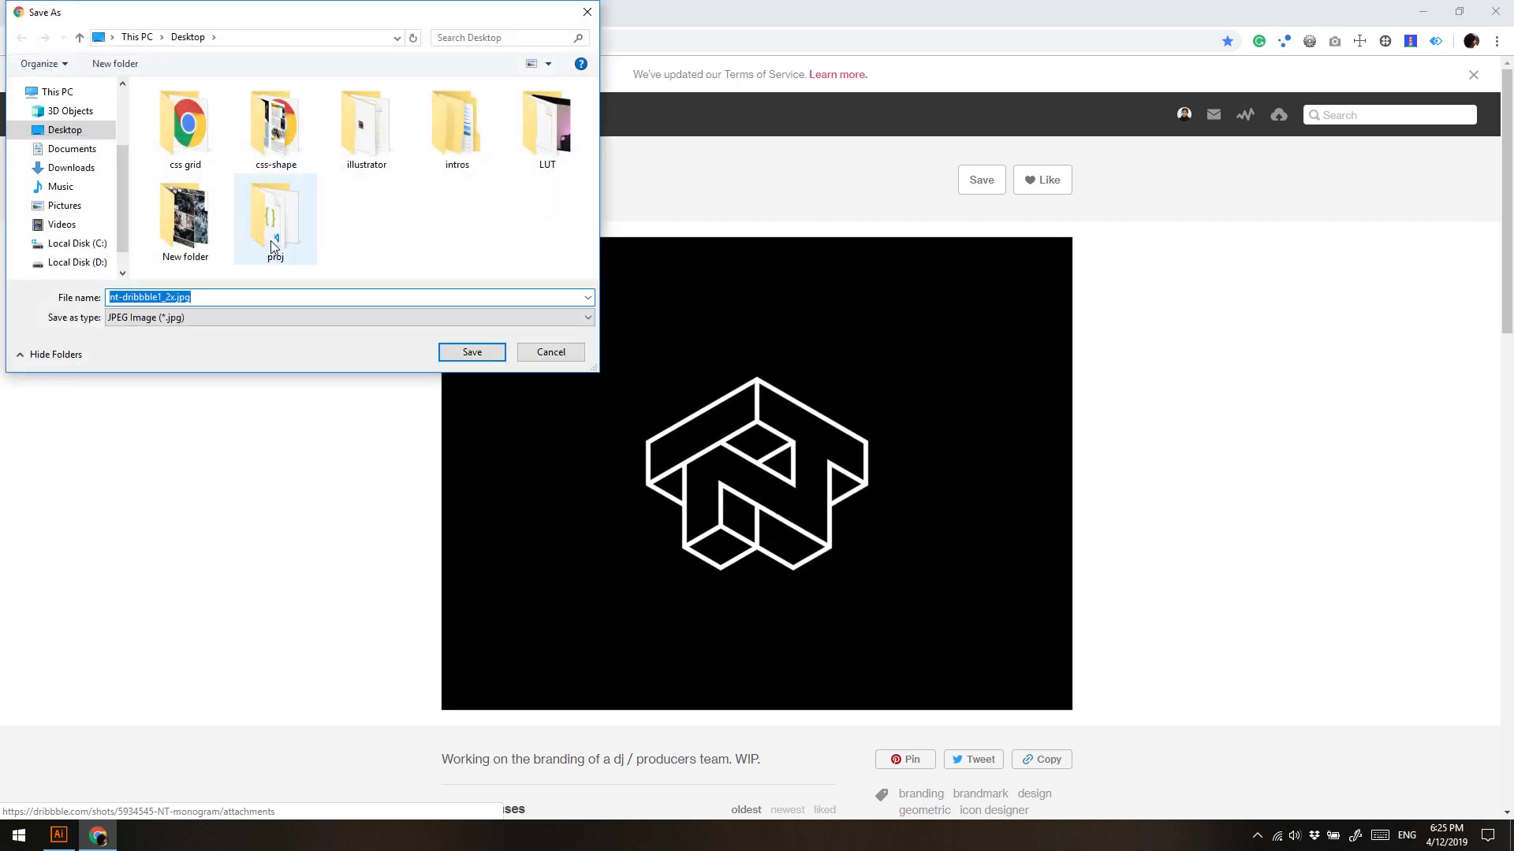
left_click(453, 354)
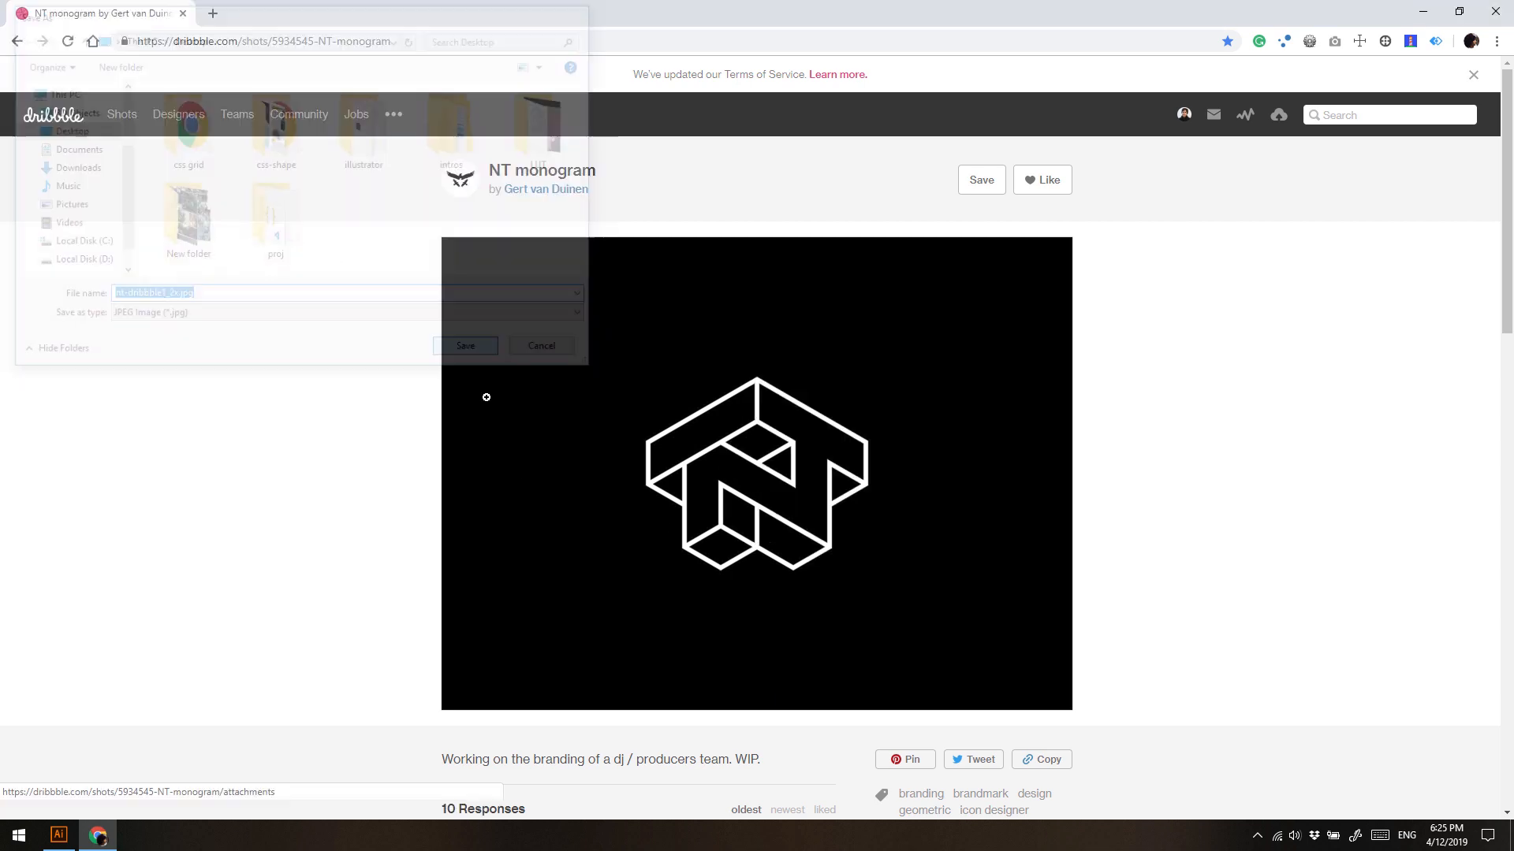
Switch to Illustrator and create a new 1280 x 720 px document from the recent custom preset
left_click(58, 835)
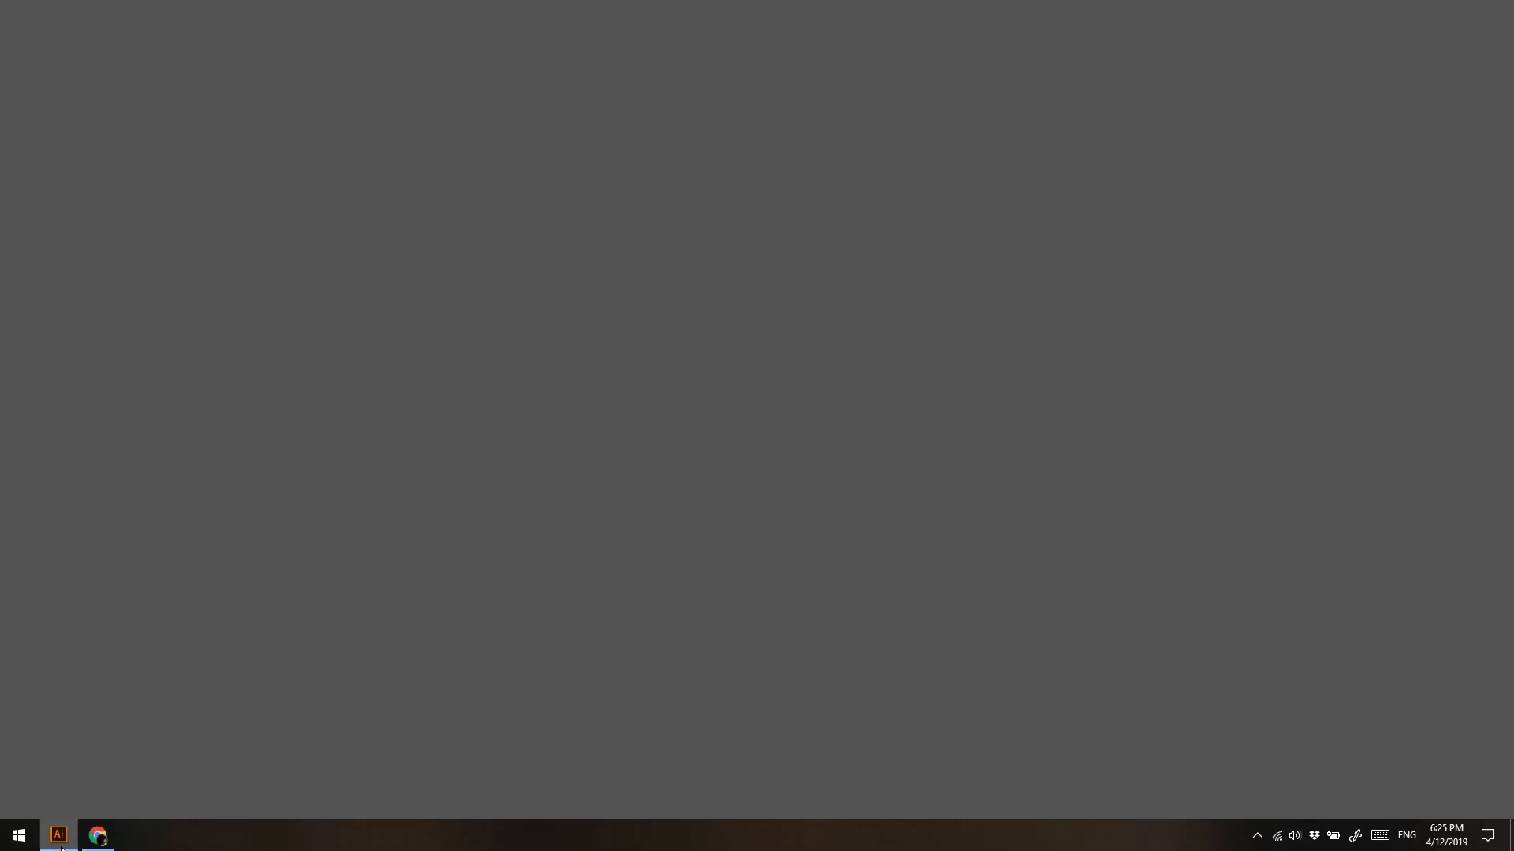
left_click(99, 16)
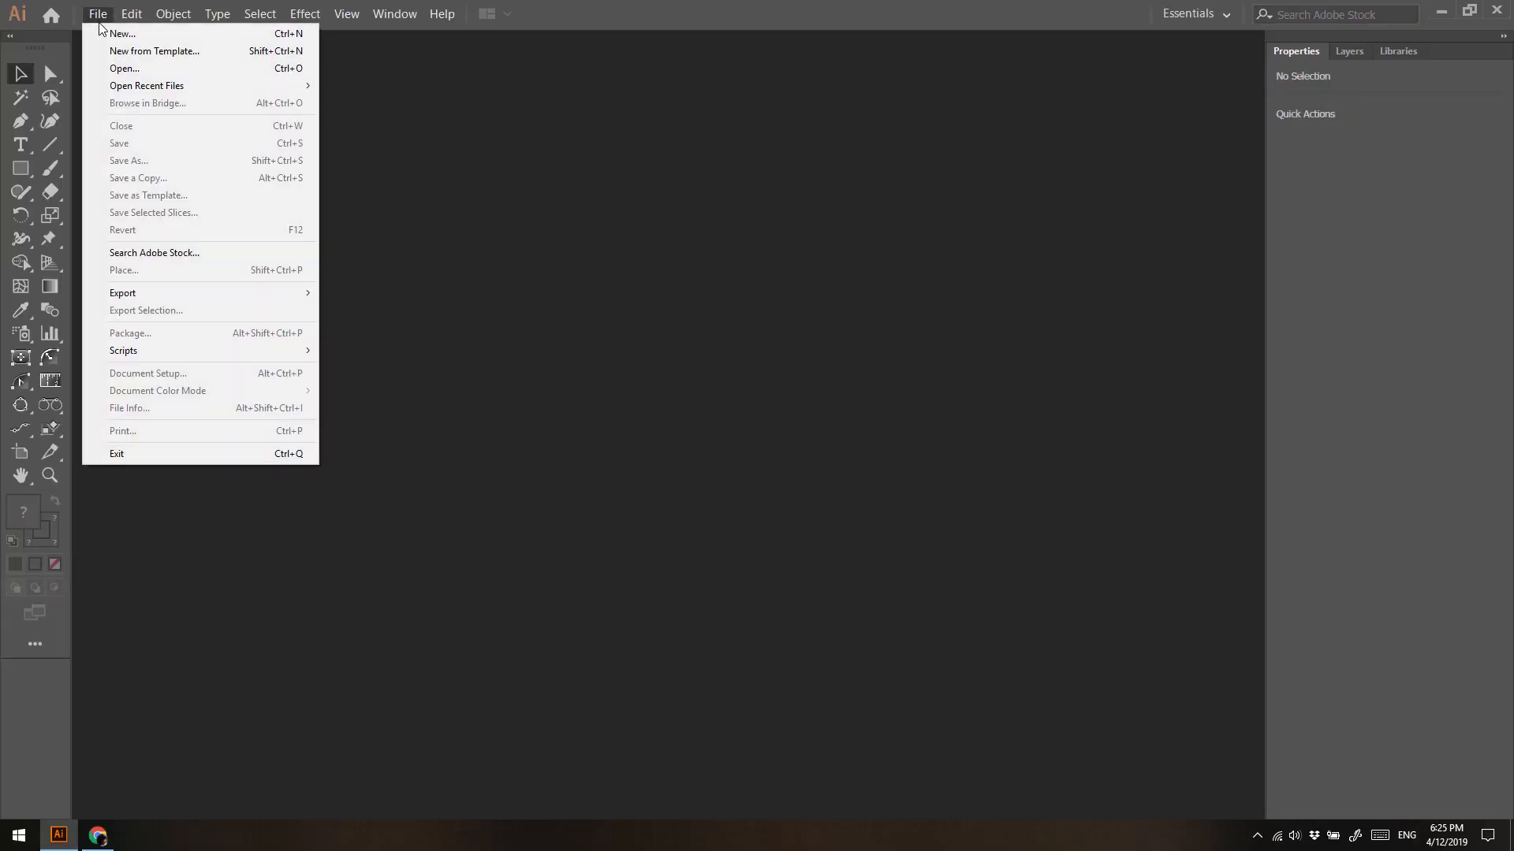
left_click(118, 34)
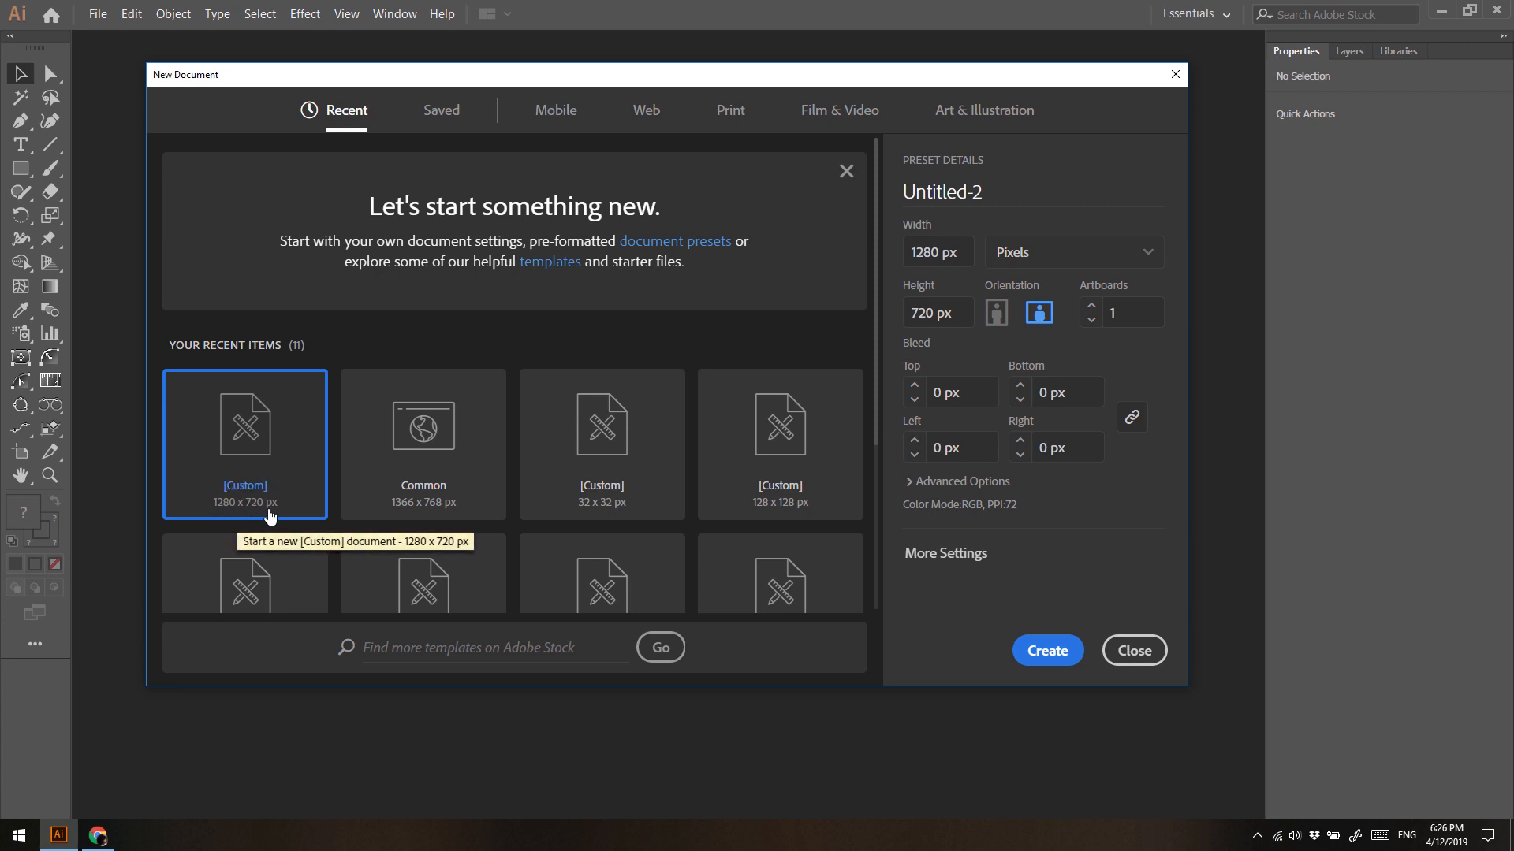
left_click(1039, 651)
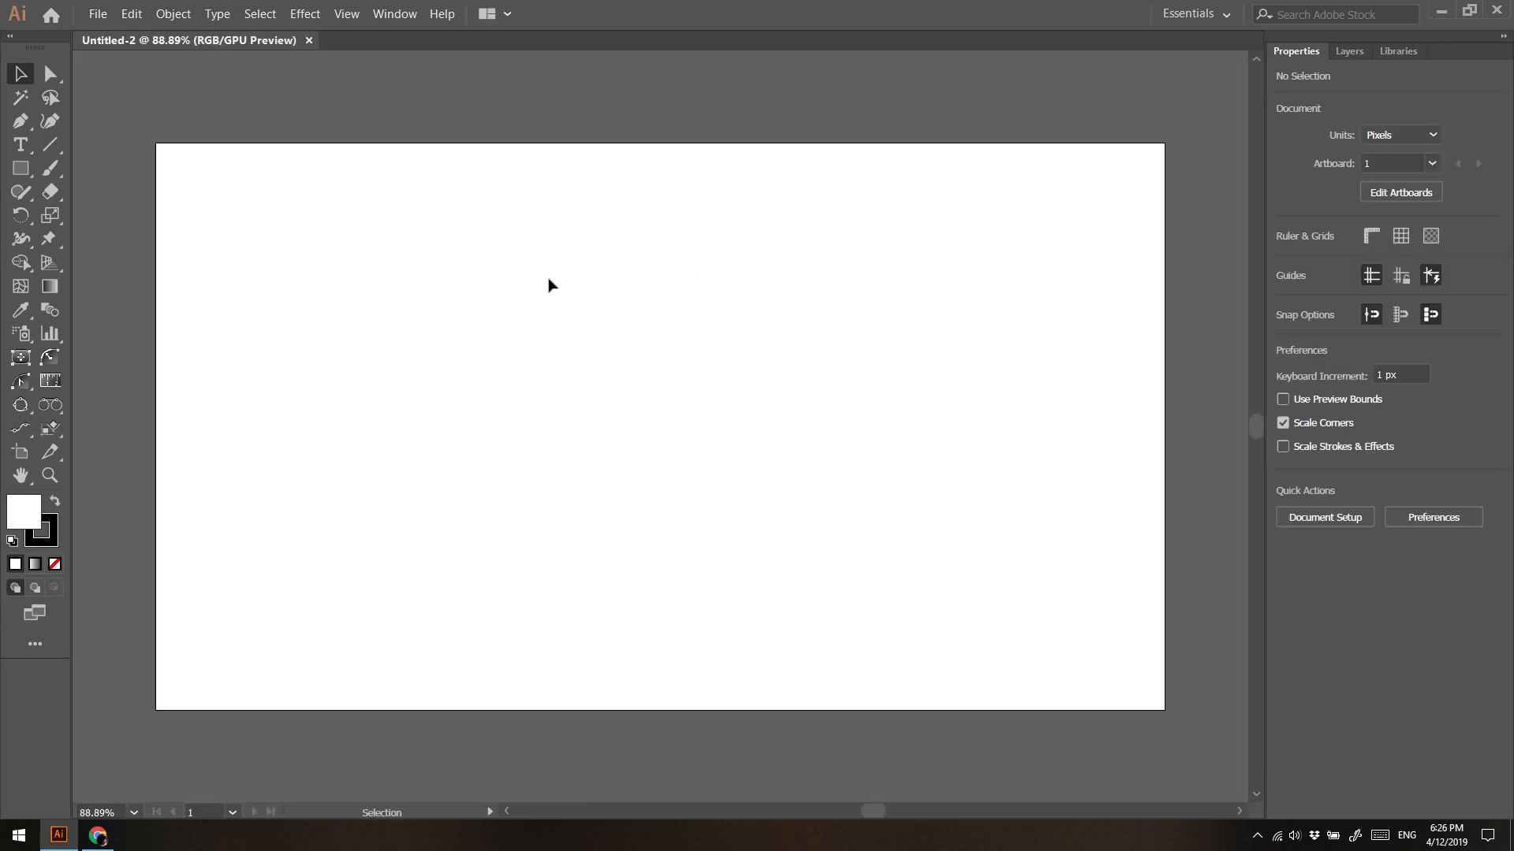
Place nt-dribbble1_2x.jpg on the right half of the artboard at about 591 x 443 px, then deselect it
left_click(98, 13)
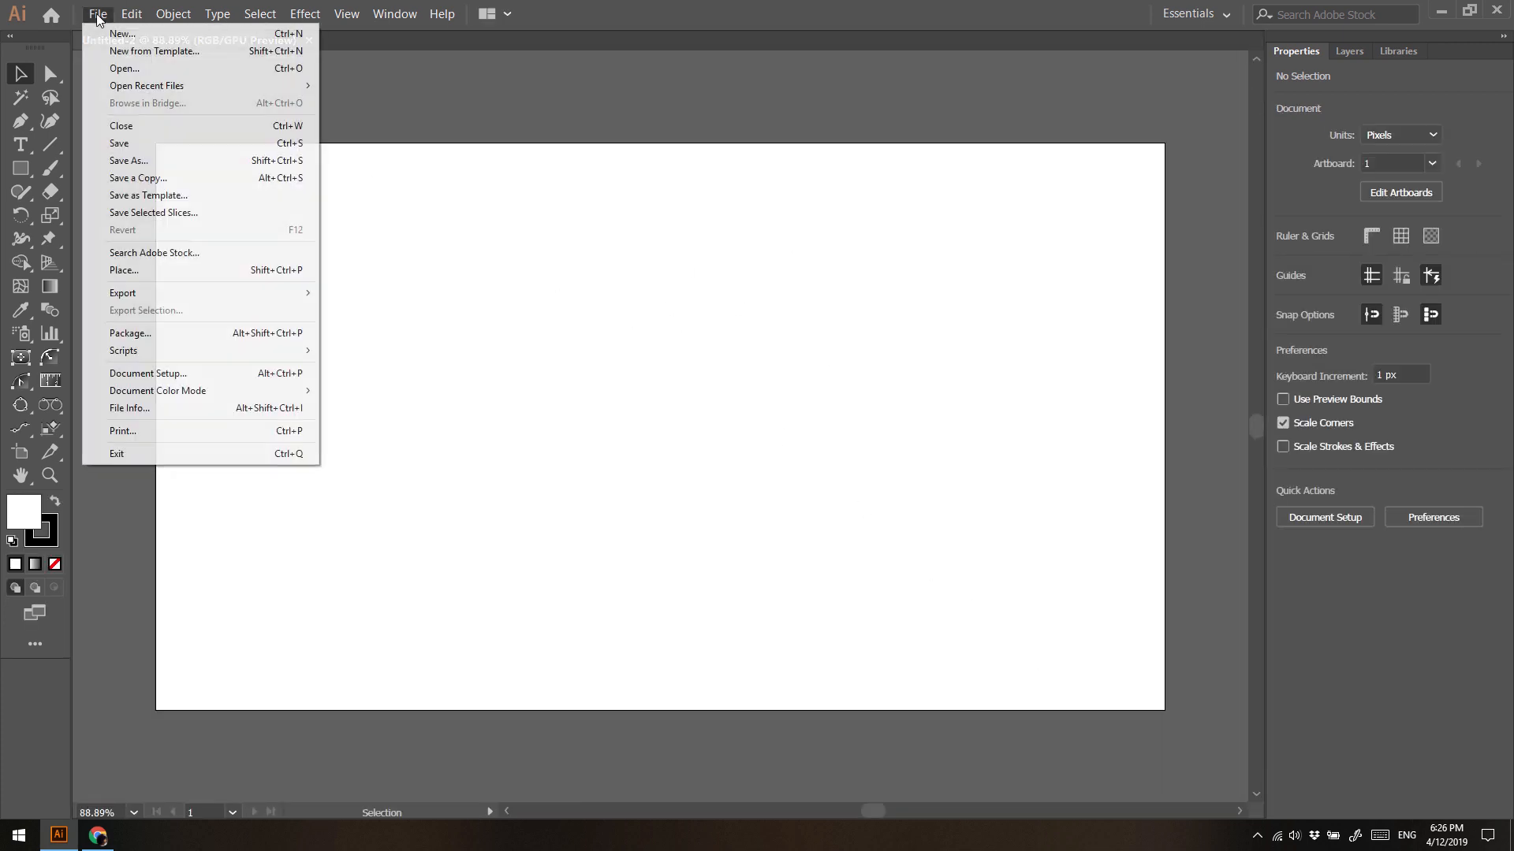
left_click(143, 271)
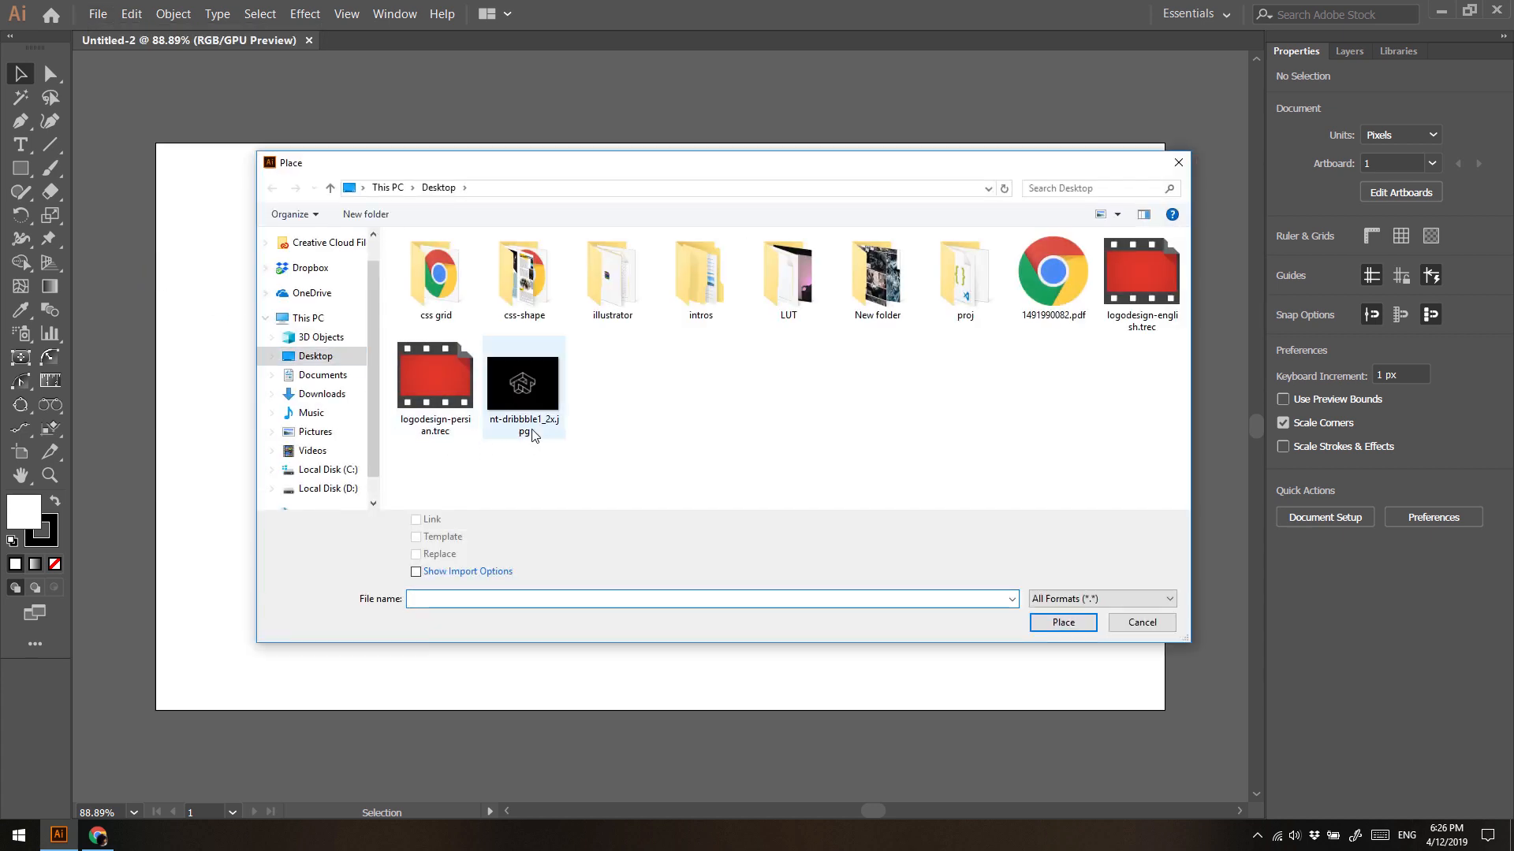
double_click(523, 393)
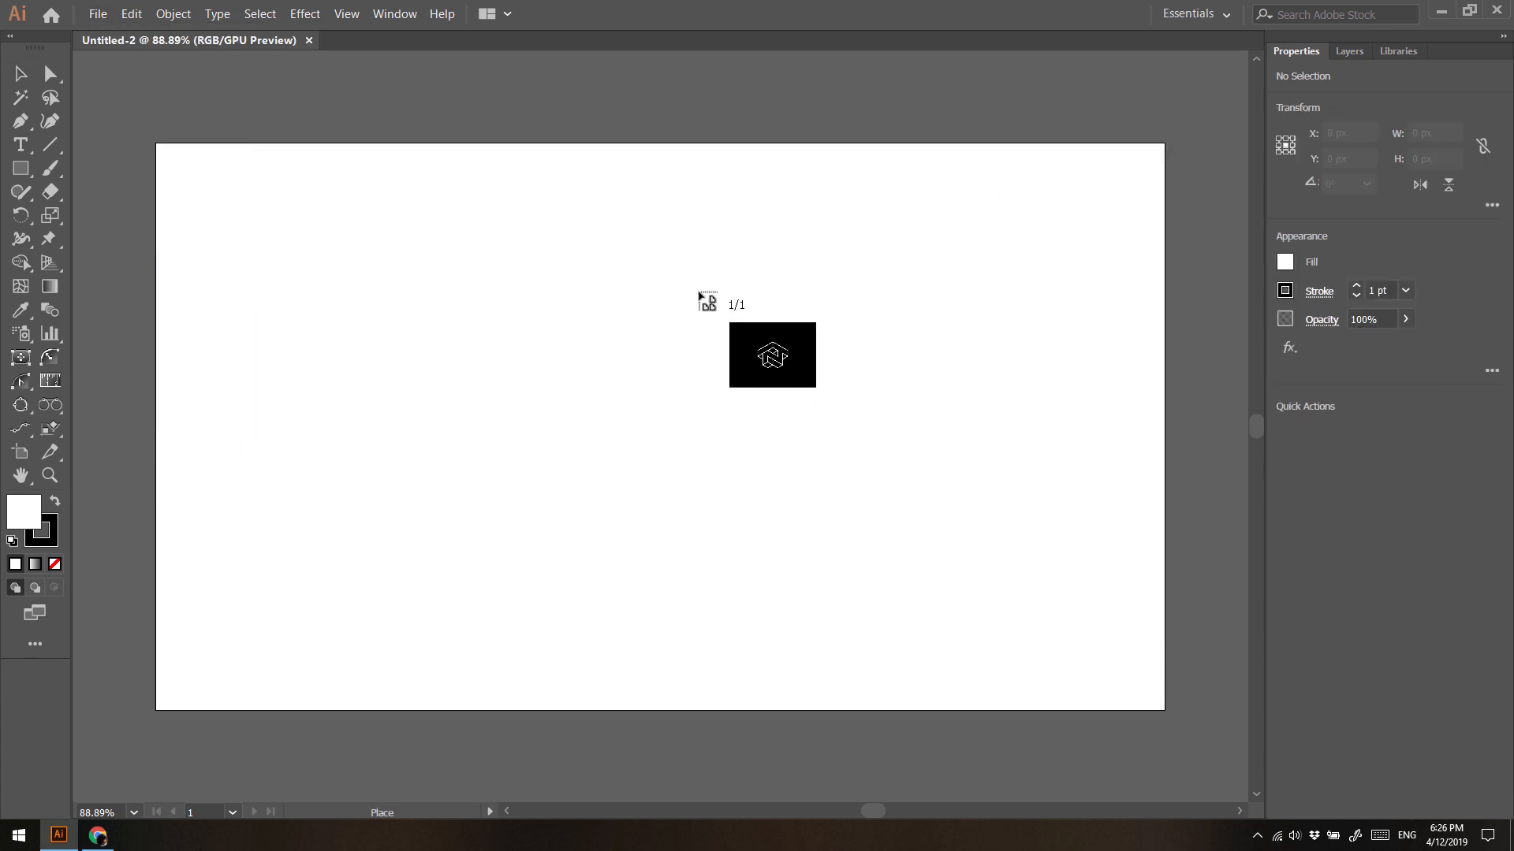
left_click_drag(684, 265, 1209, 624)
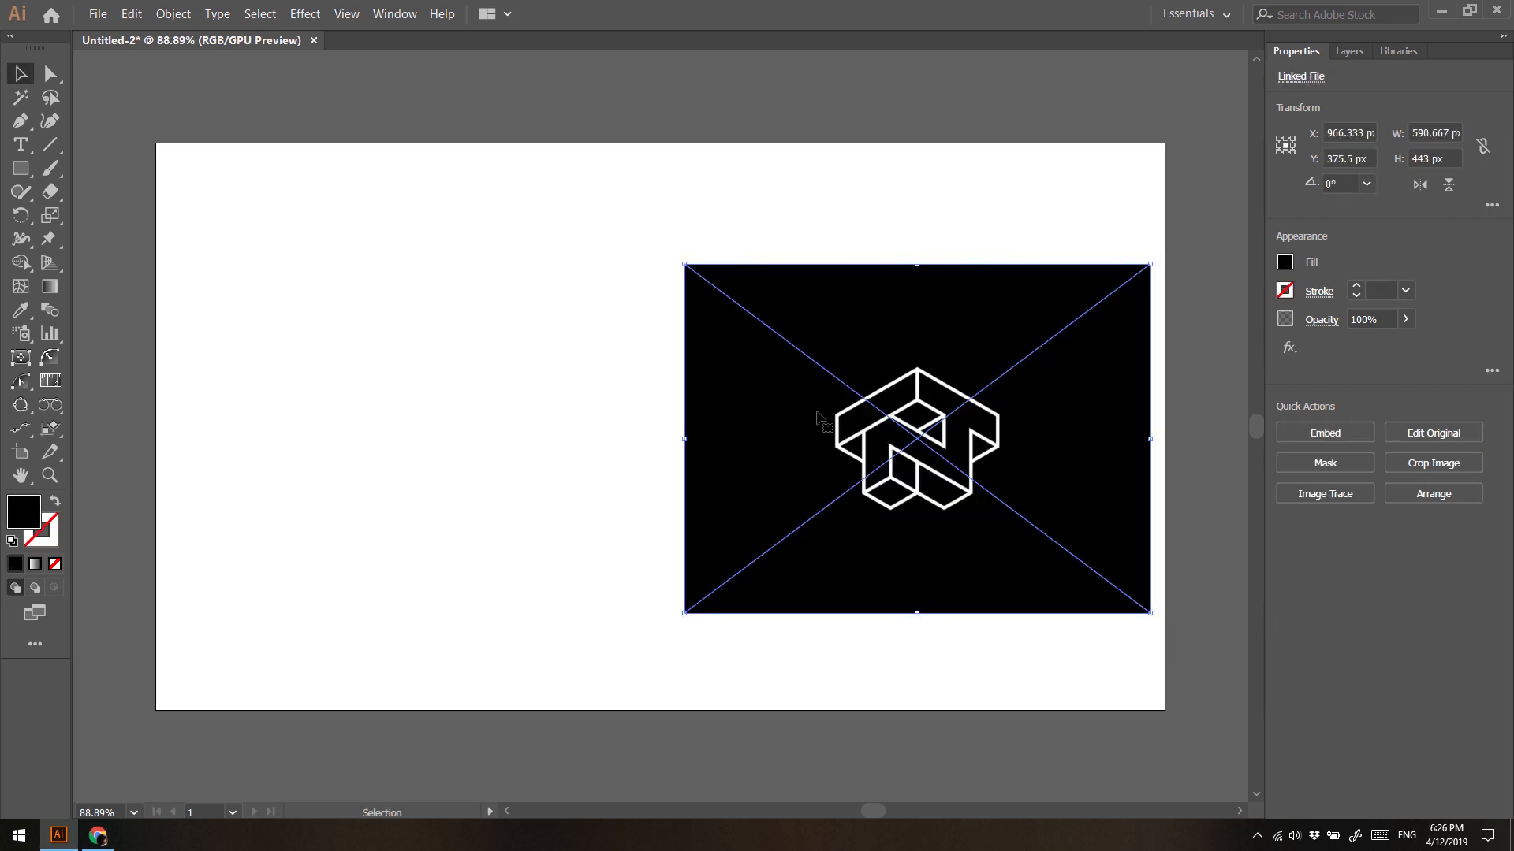
mouse_move(858, 446)
left_mouse_down()
mouse_move(812, 448)
mouse_move(840, 432)
left_mouse_up()
left_click(637, 493)
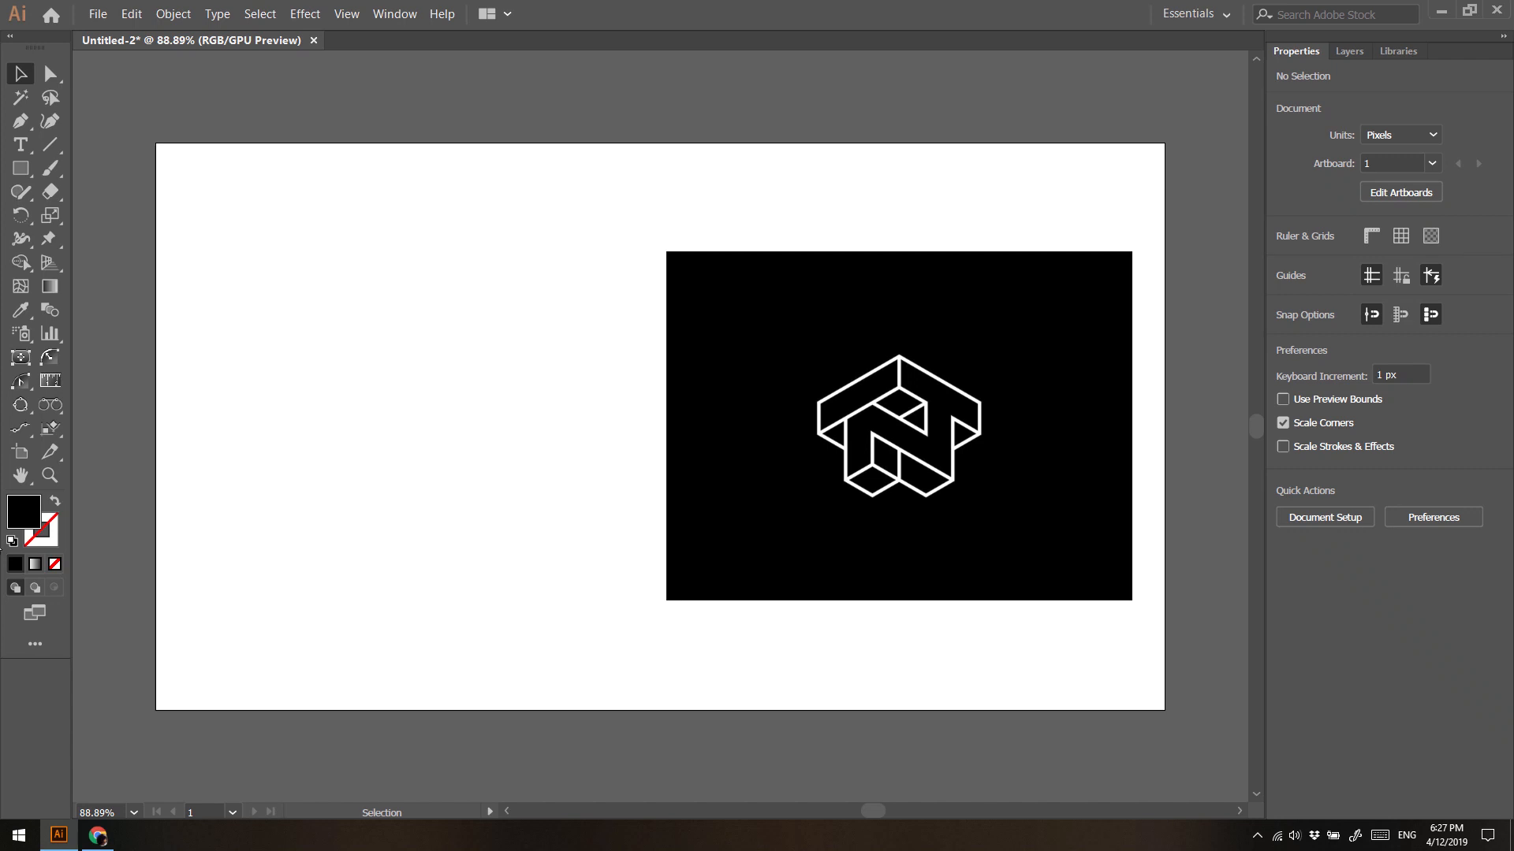
Activate the Line Segment tool and check the toolbar's Advanced and Basic layout options
left_click(50, 144)
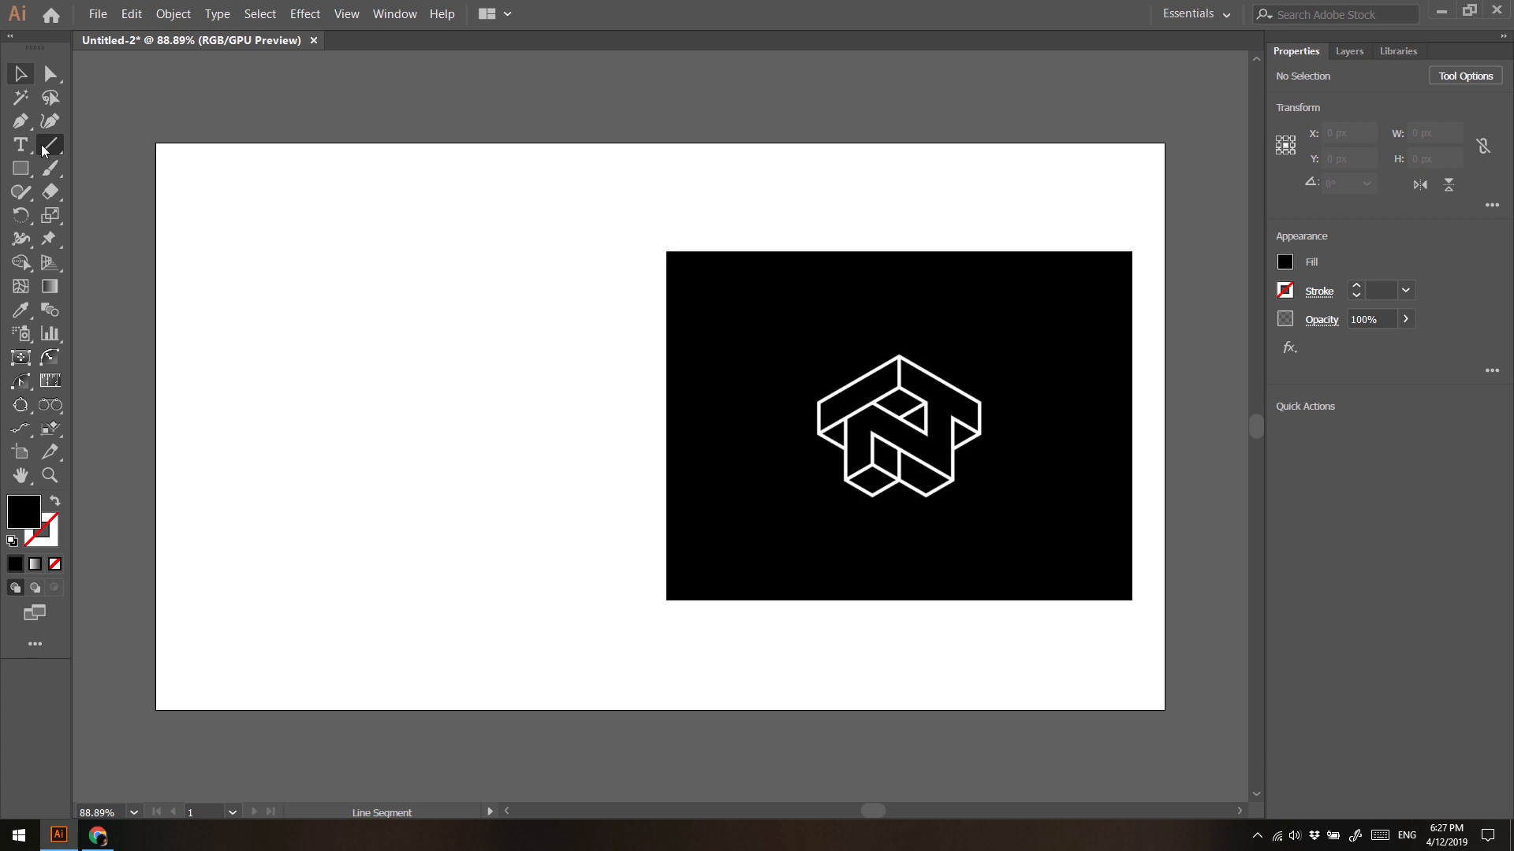
left_click(37, 646)
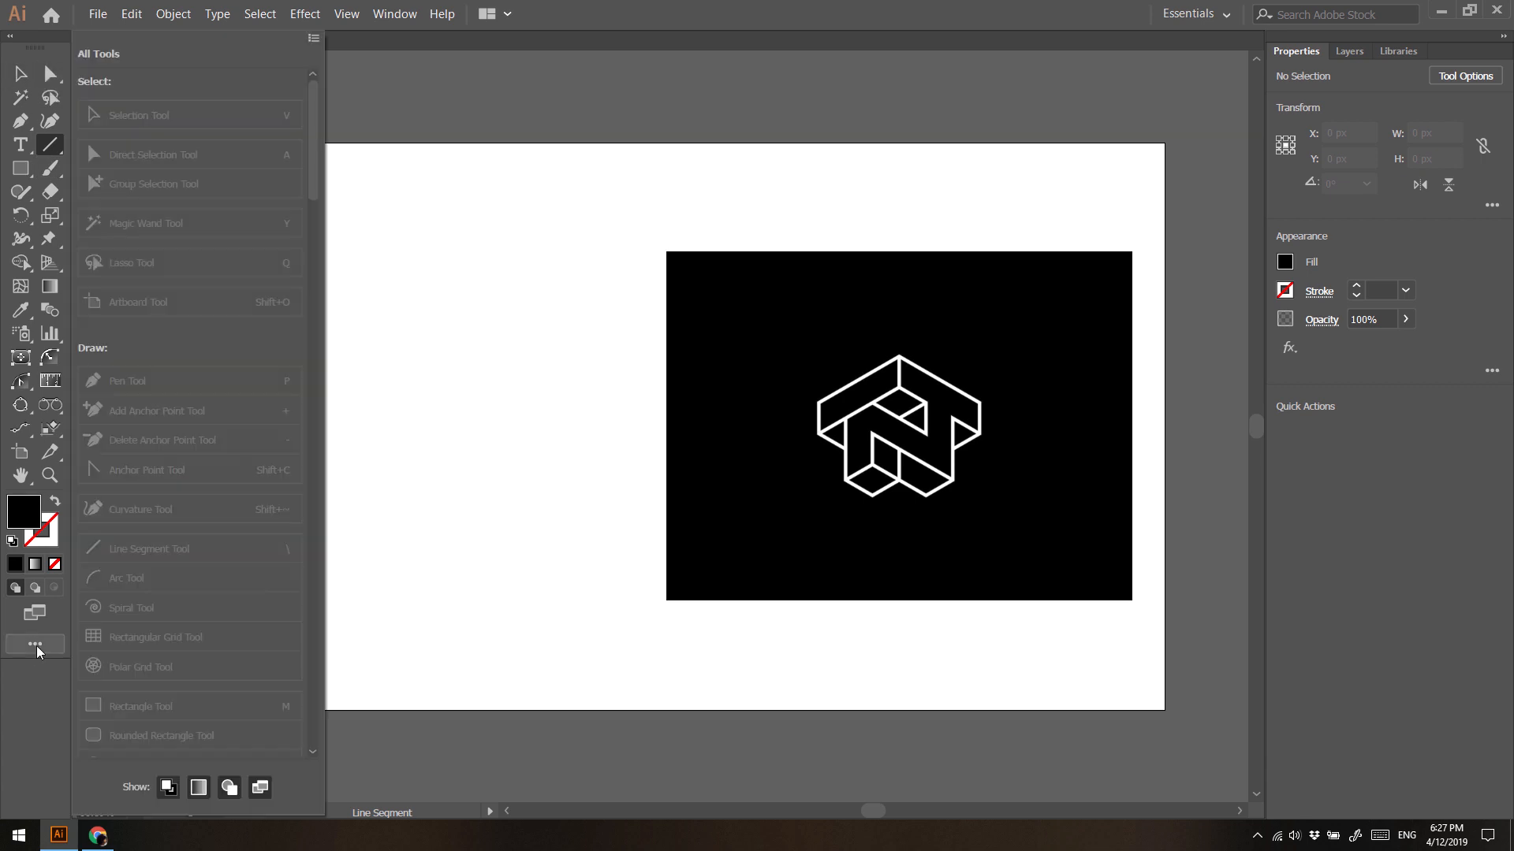
left_click(24, 641)
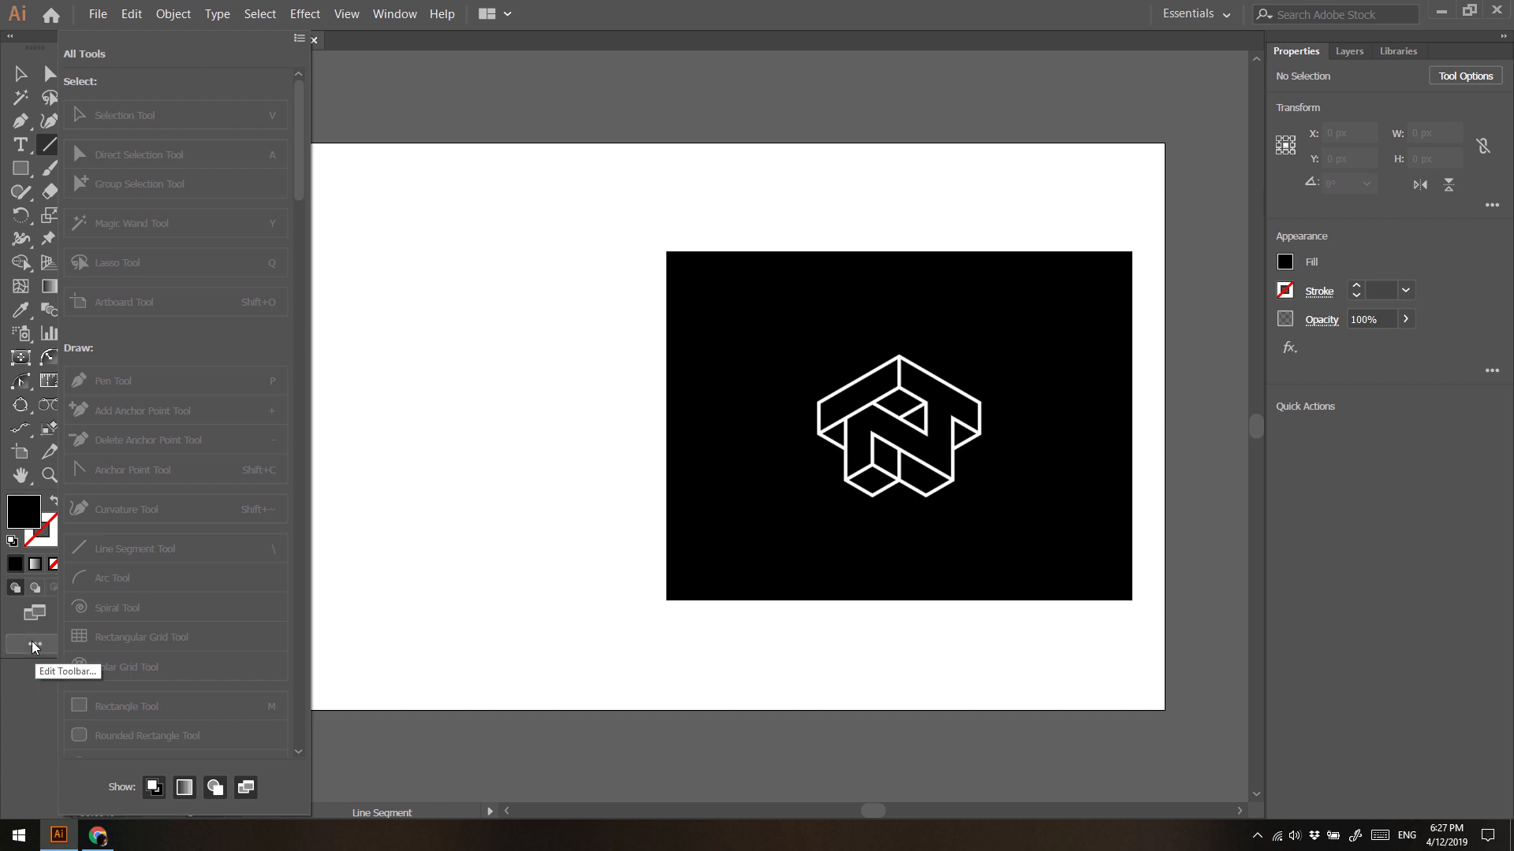
left_click(32, 641)
left_click(30, 640)
left_click(299, 39)
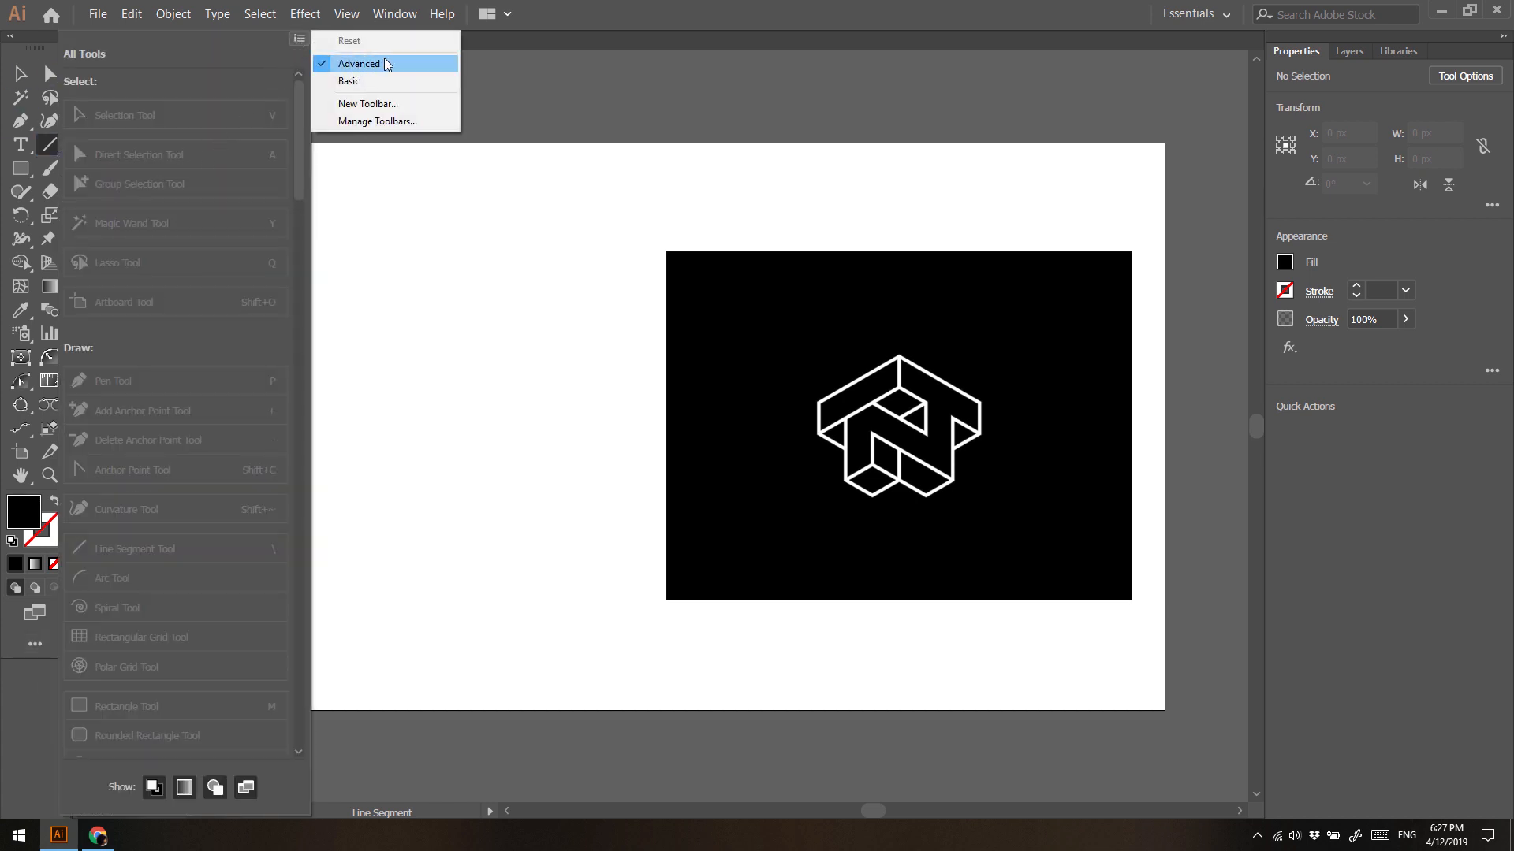
left_click(596, 5)
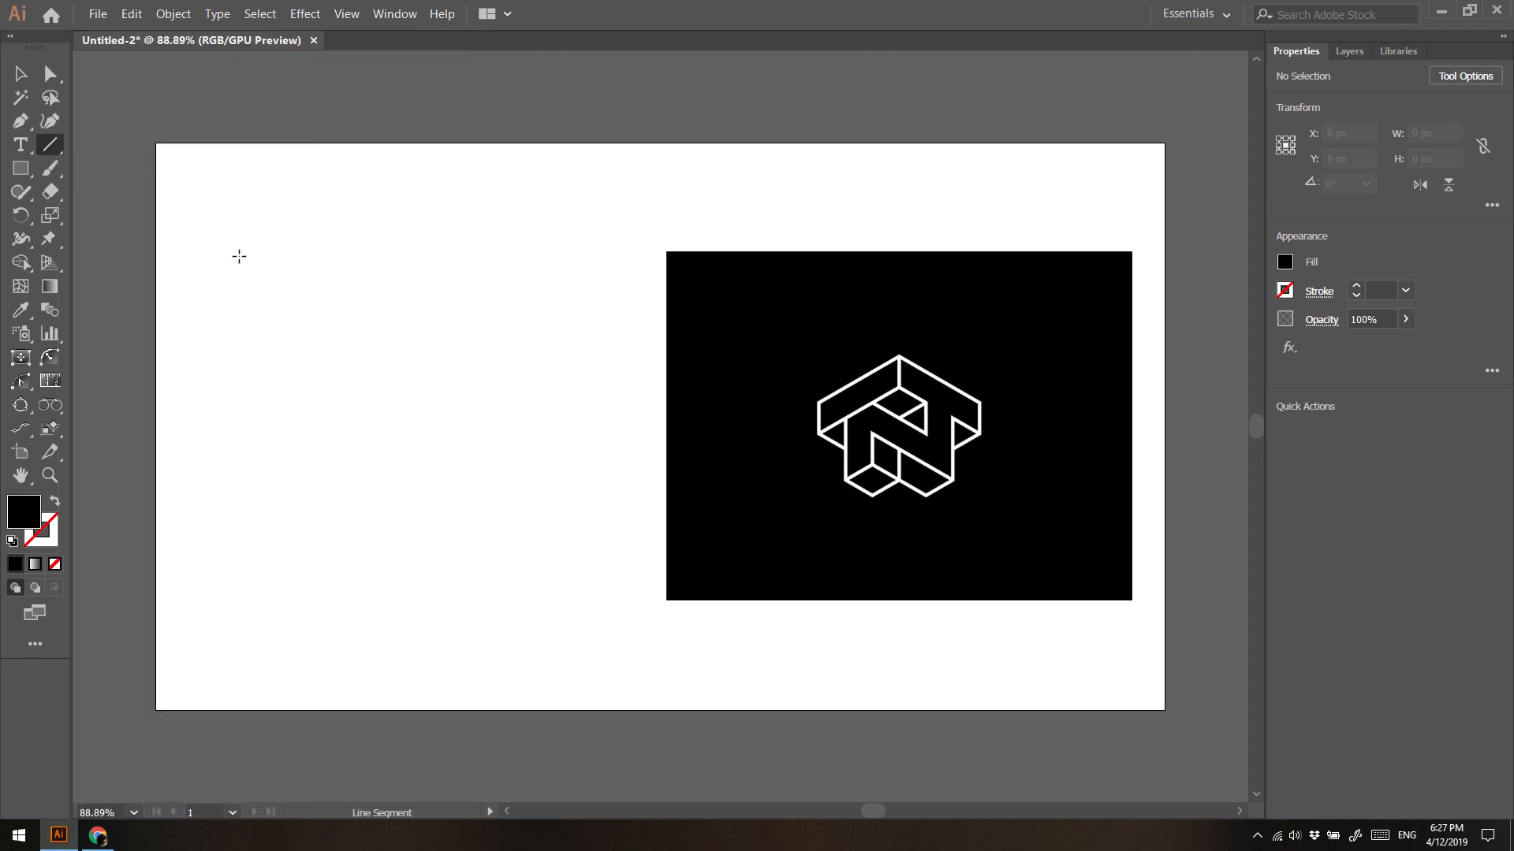
Draw a vertical line about 443 px long near the artboard's left edge and give it a 1 pt stroke
left_click_drag(195, 252, 196, 600)
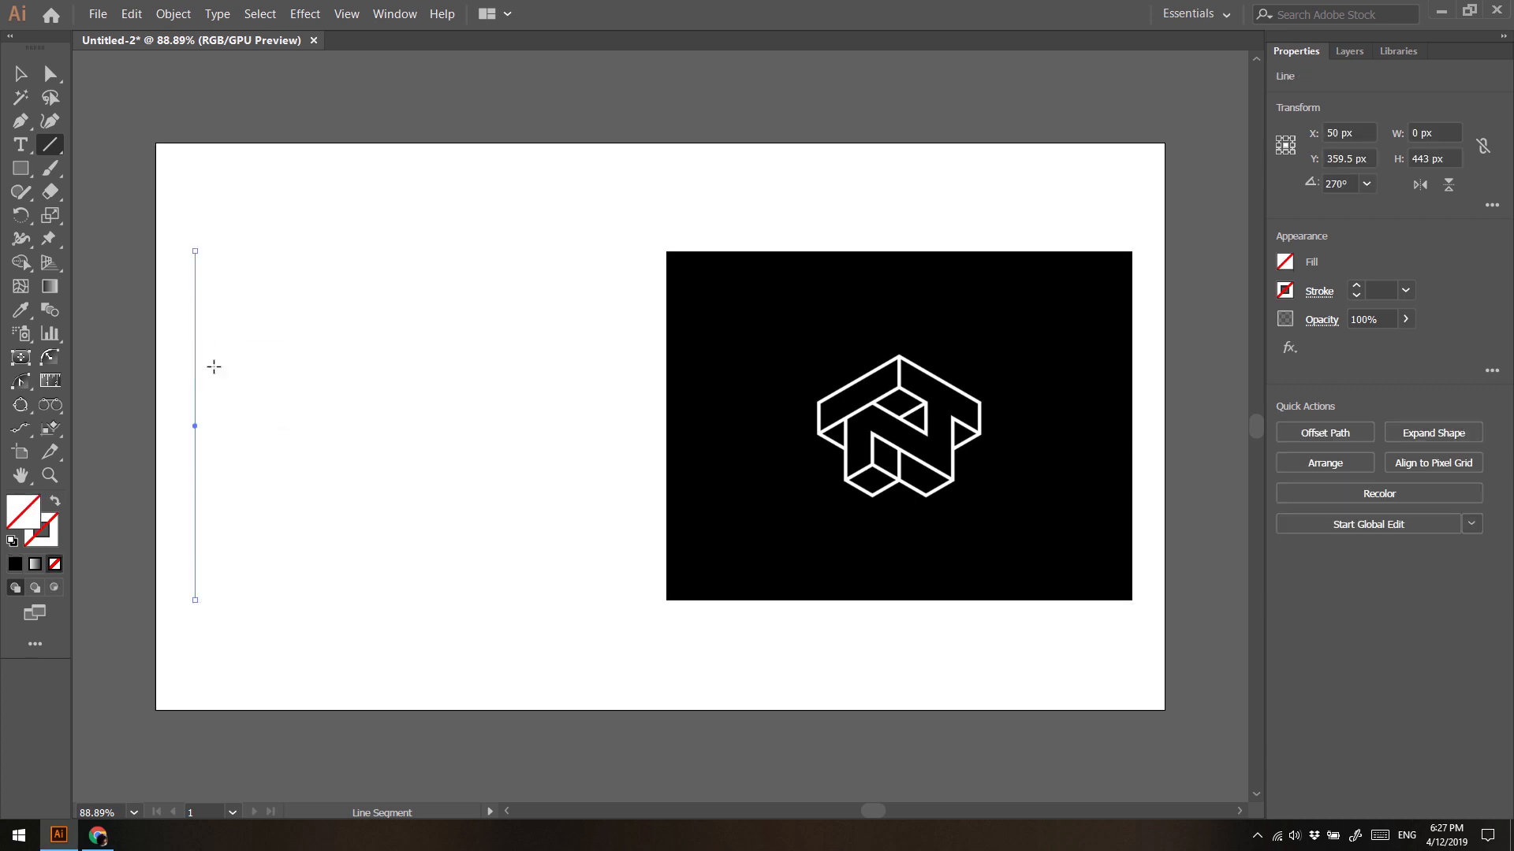
left_click(1381, 292)
type("1")
key("Return")
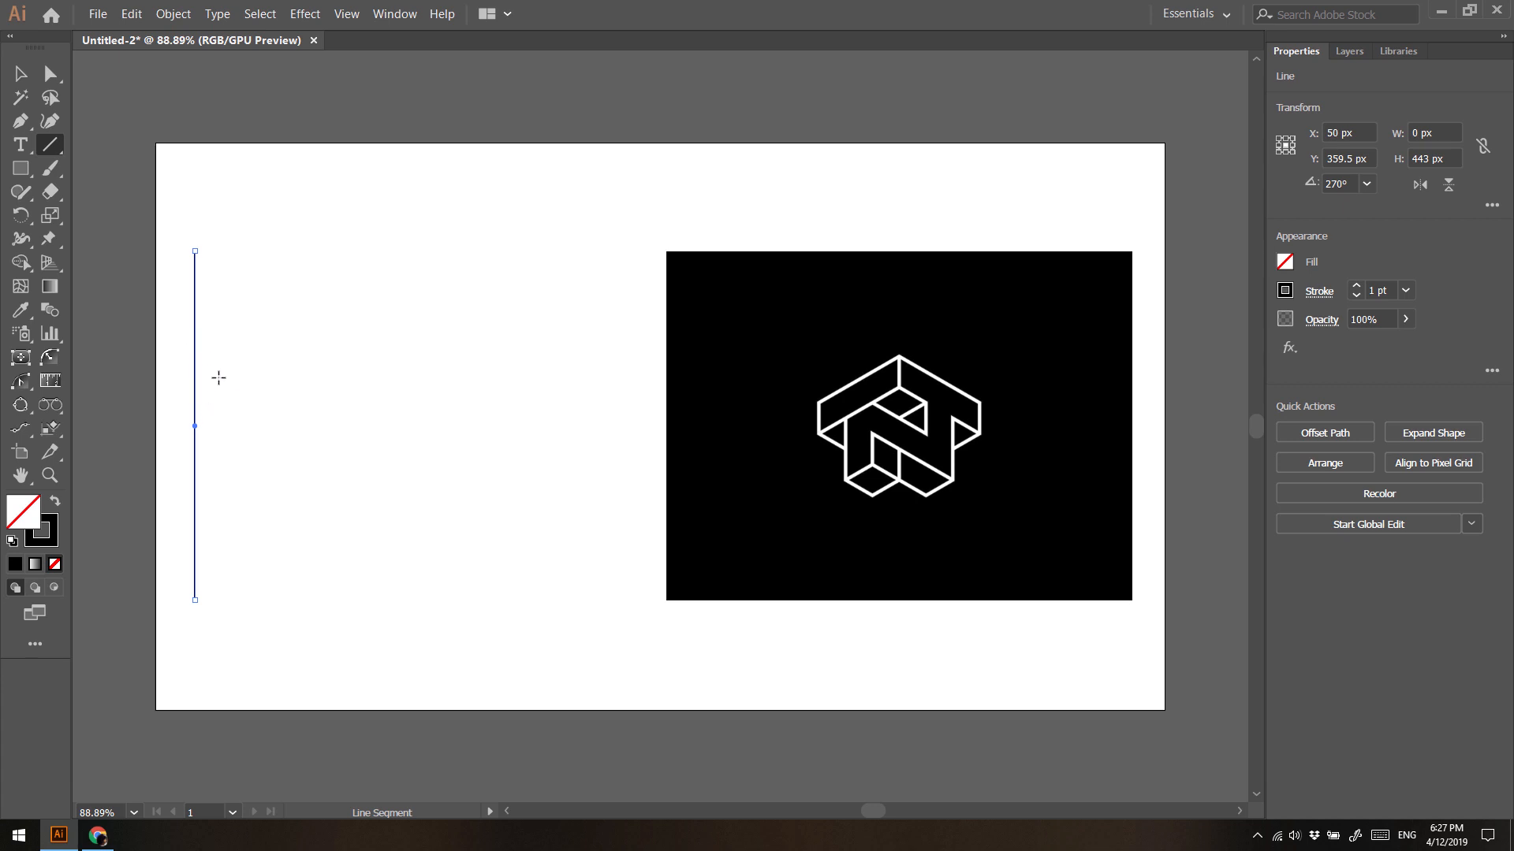
Copy the vertical line with the Move command, offset 30 px horizontally and 0 px vertically
left_click(21, 74)
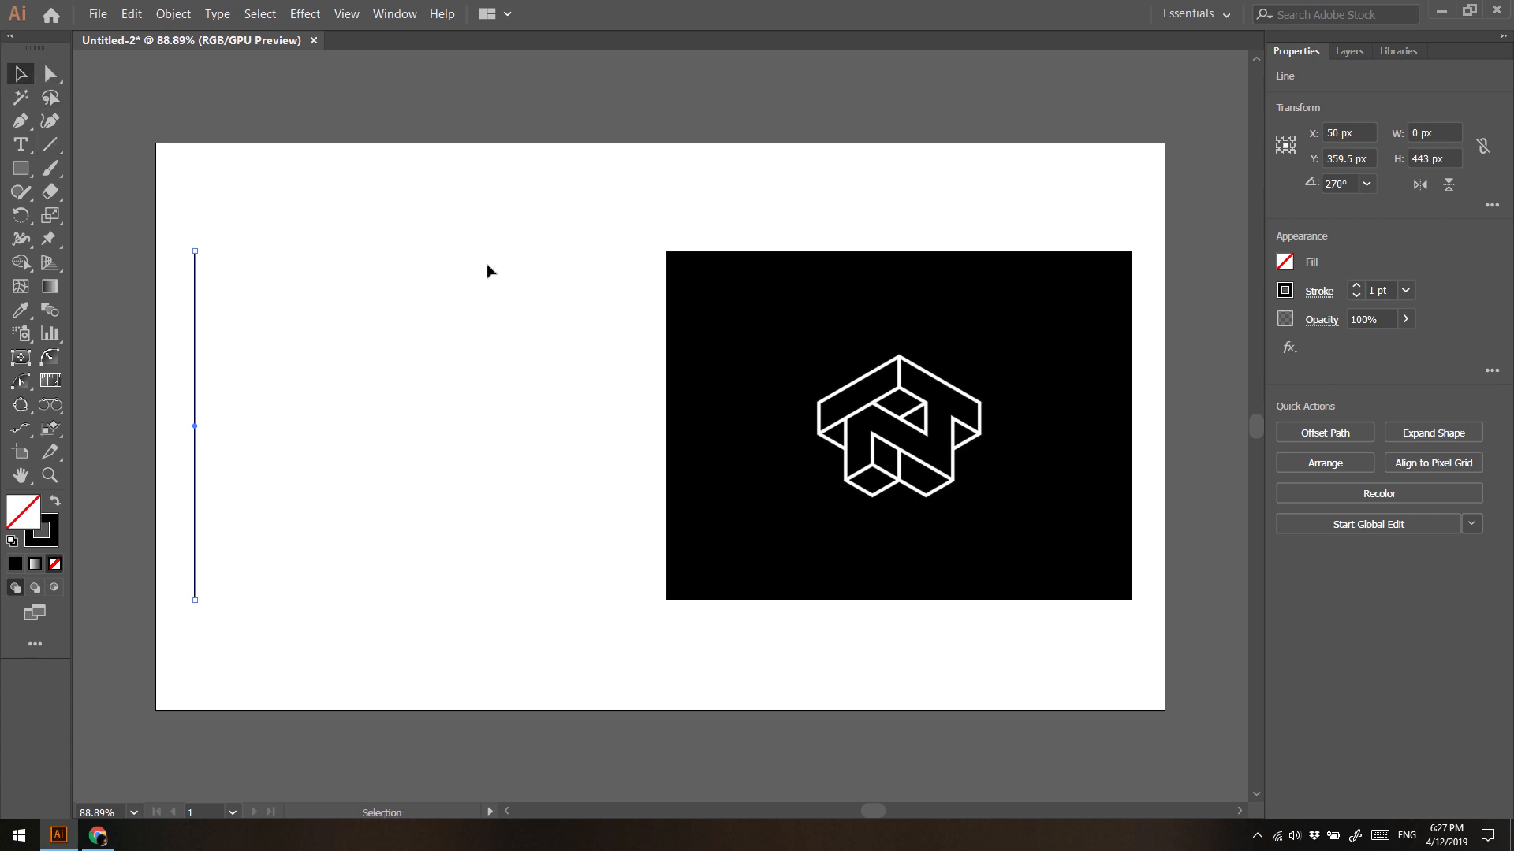
key("Return")
left_click_drag(848, 164, 518, 254)
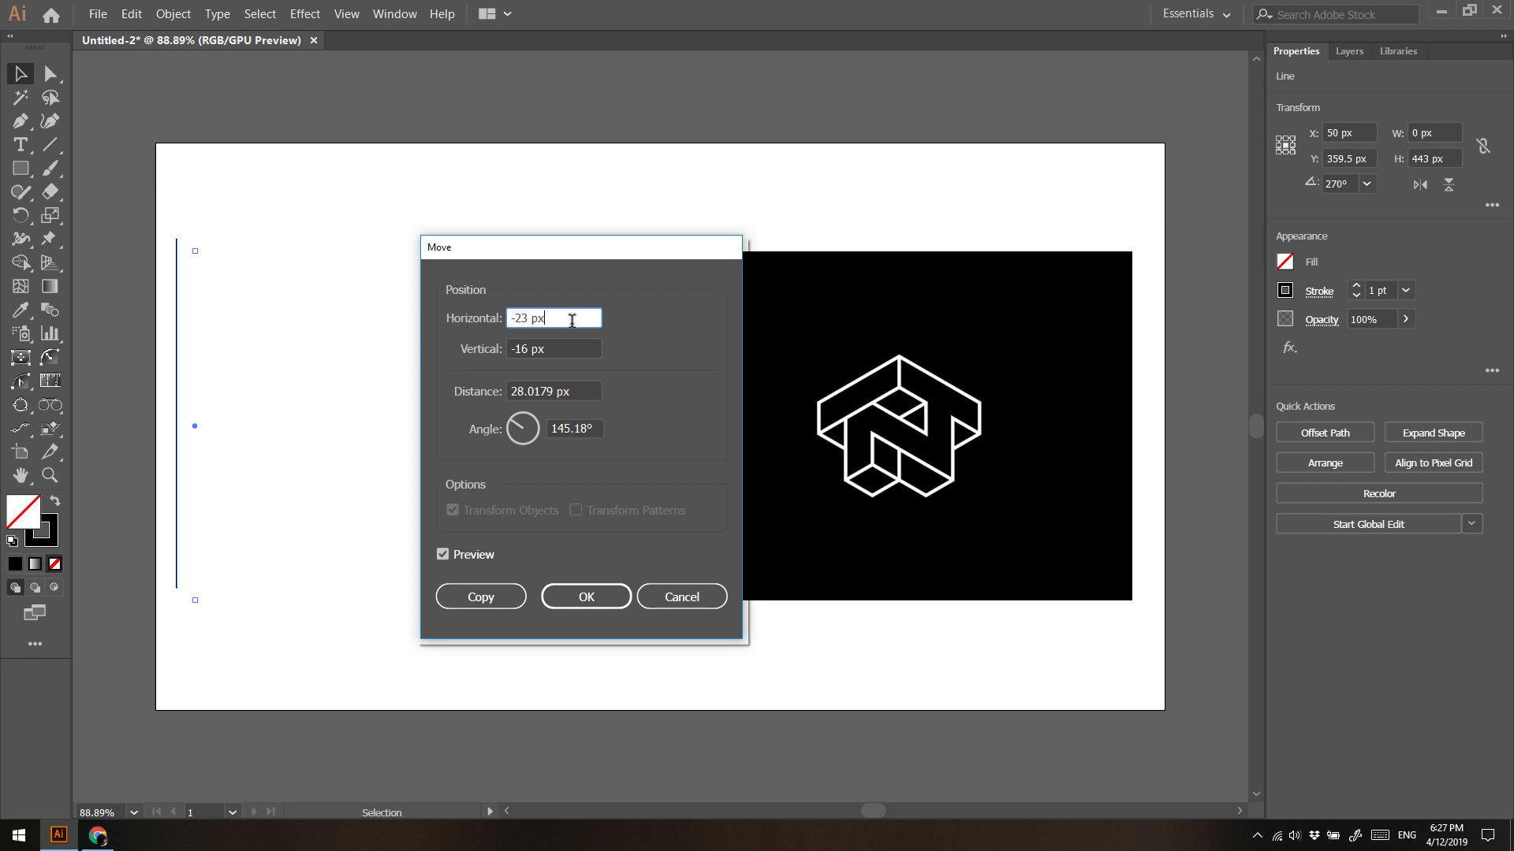
type("3")
key("Tab")
type("0")
left_click(573, 430)
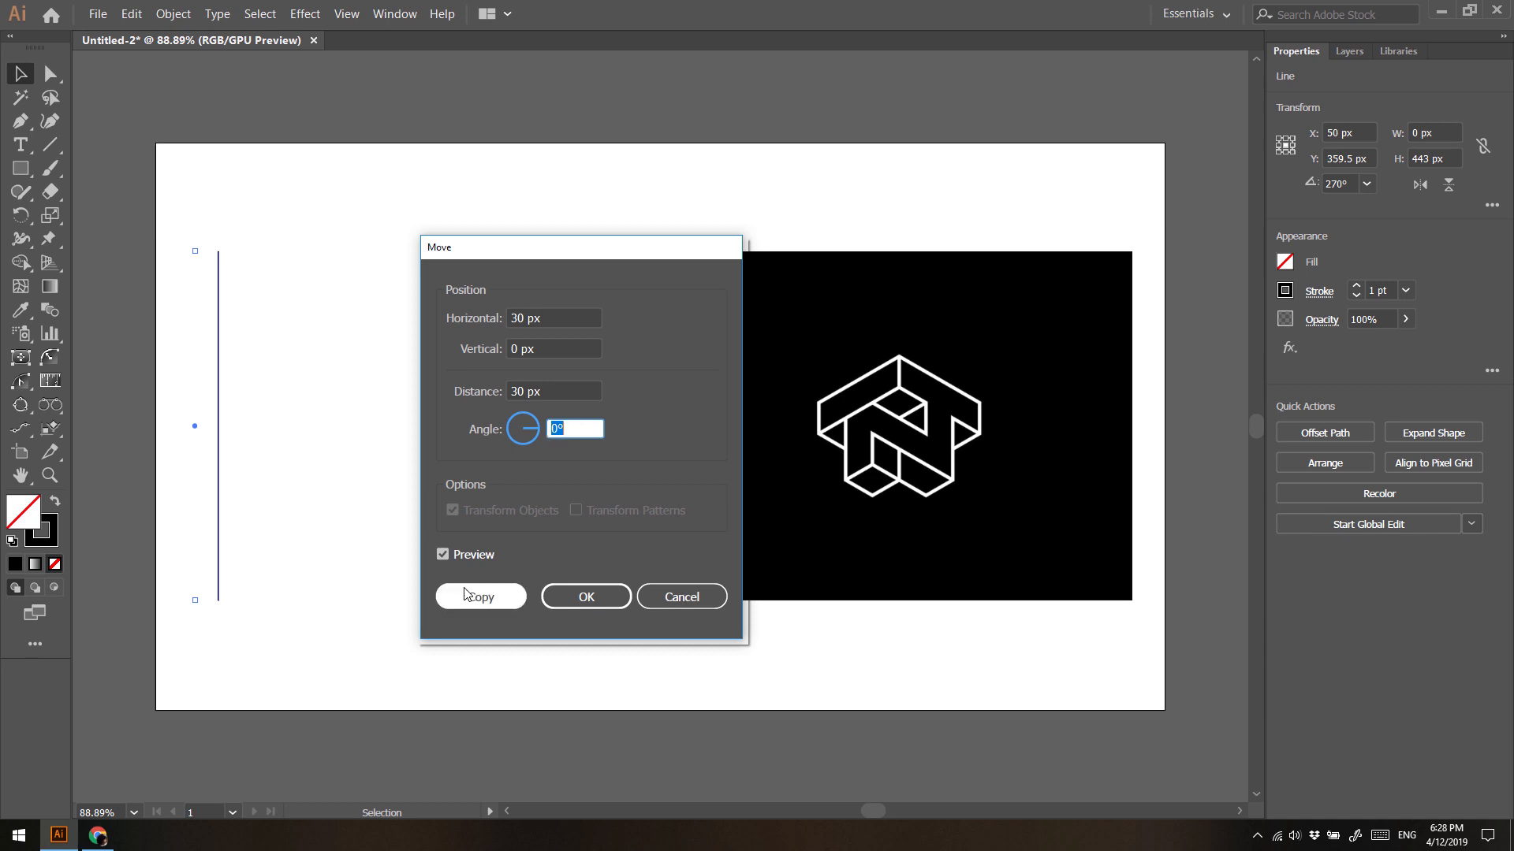
left_click(440, 556)
left_click(441, 555)
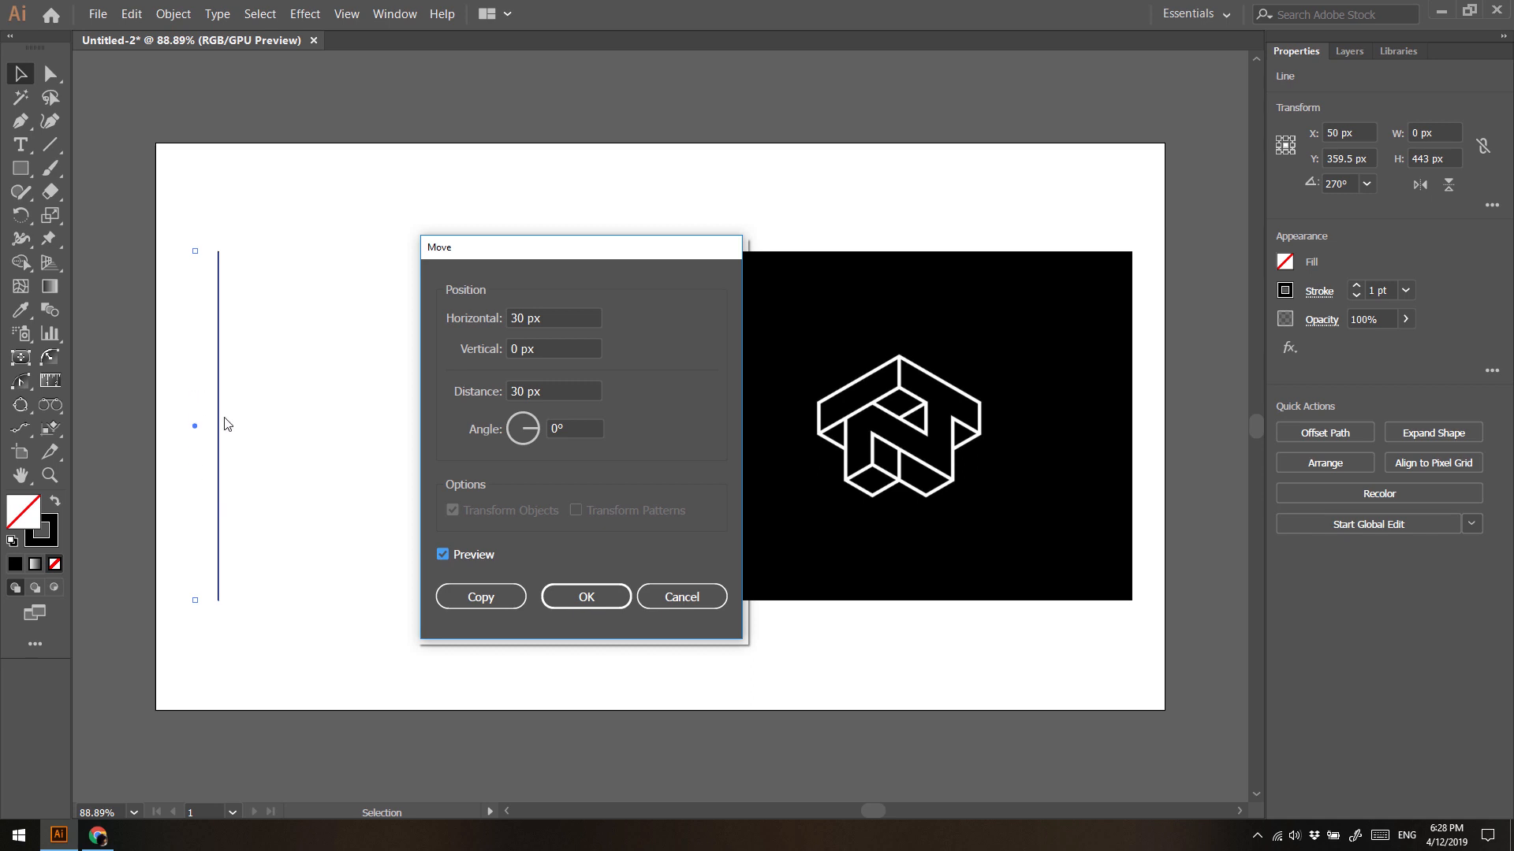
left_click(480, 597)
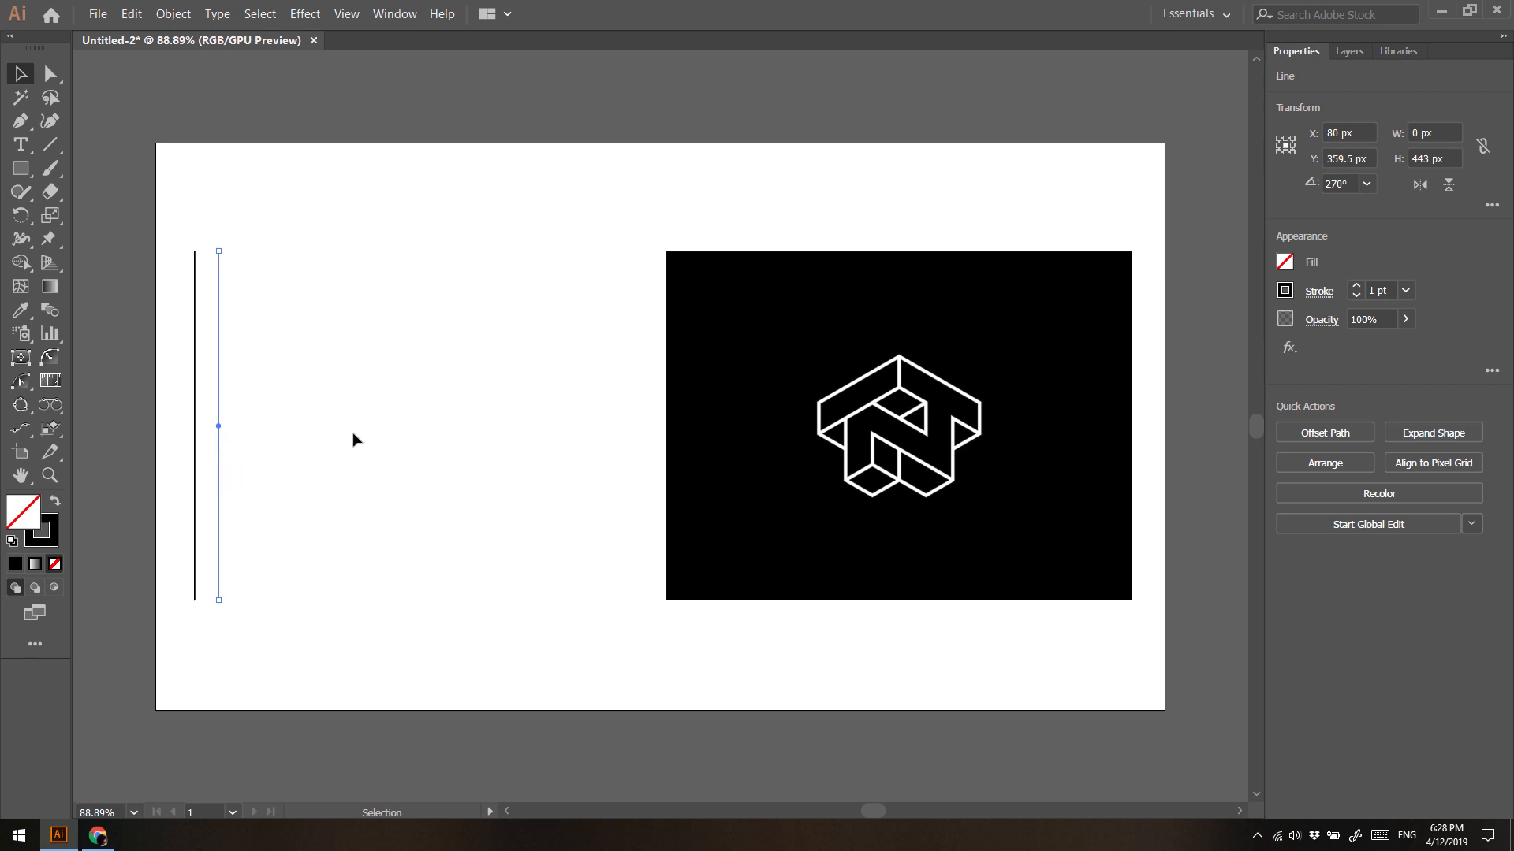
Repeat the line copy with Transform Again until there are nine evenly spaced vertical lines
key("ctrl")
key("ctrl+d")
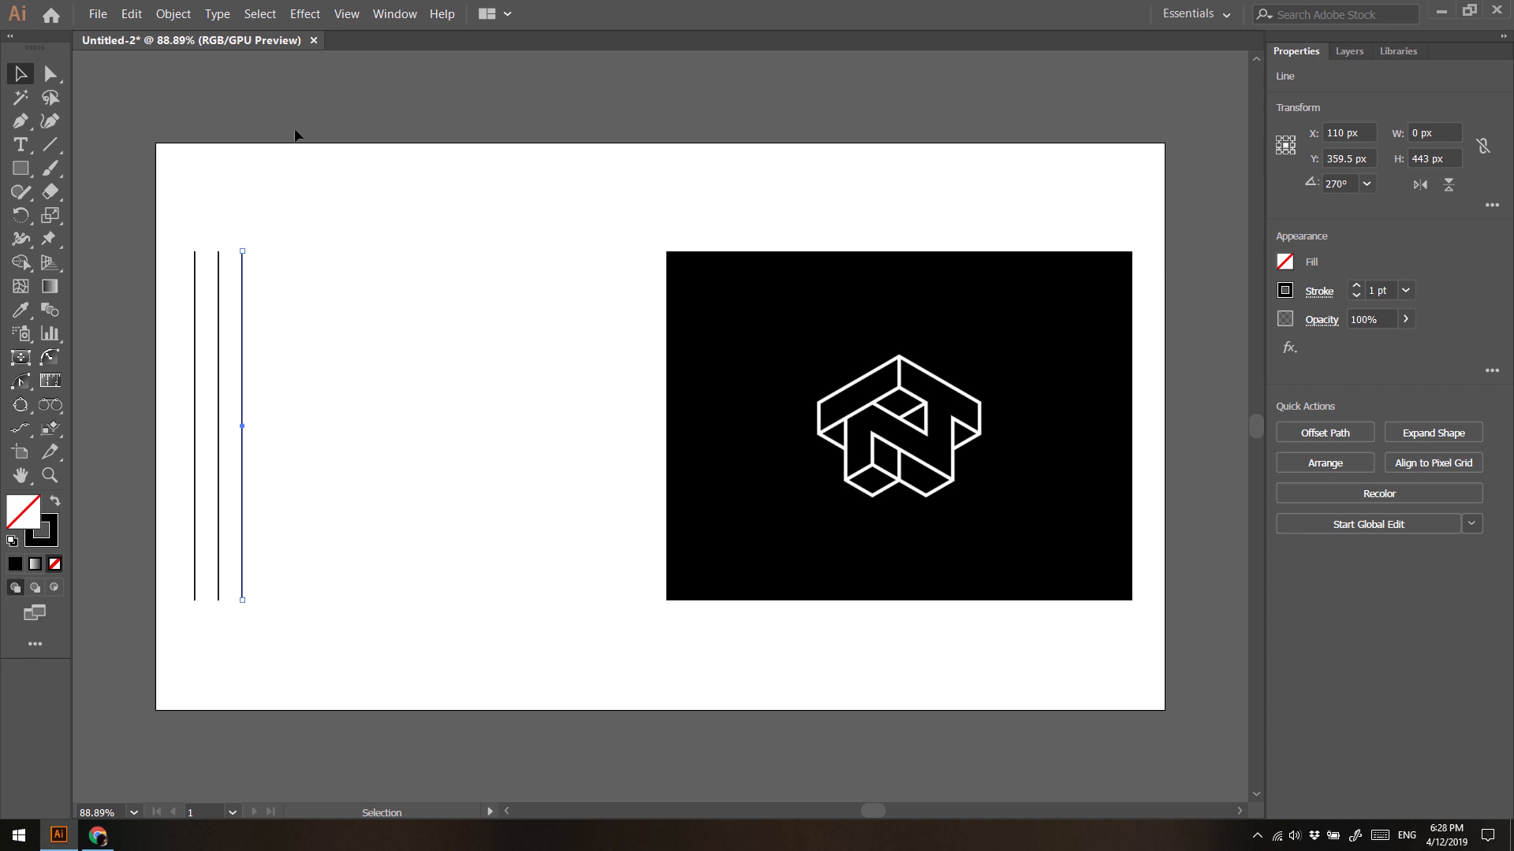
left_click(178, 14)
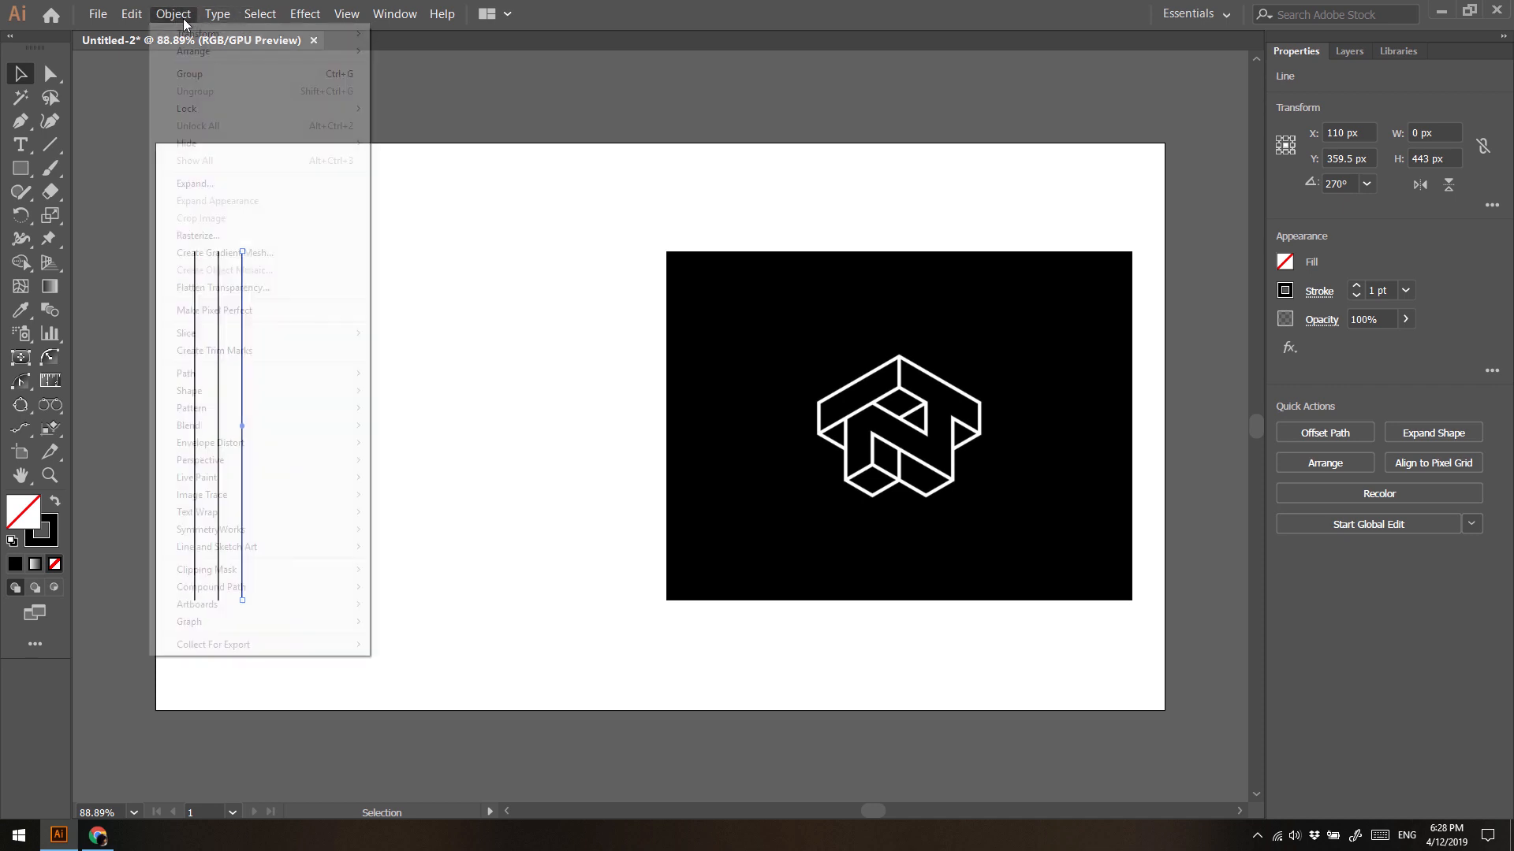
mouse_move(277, 36)
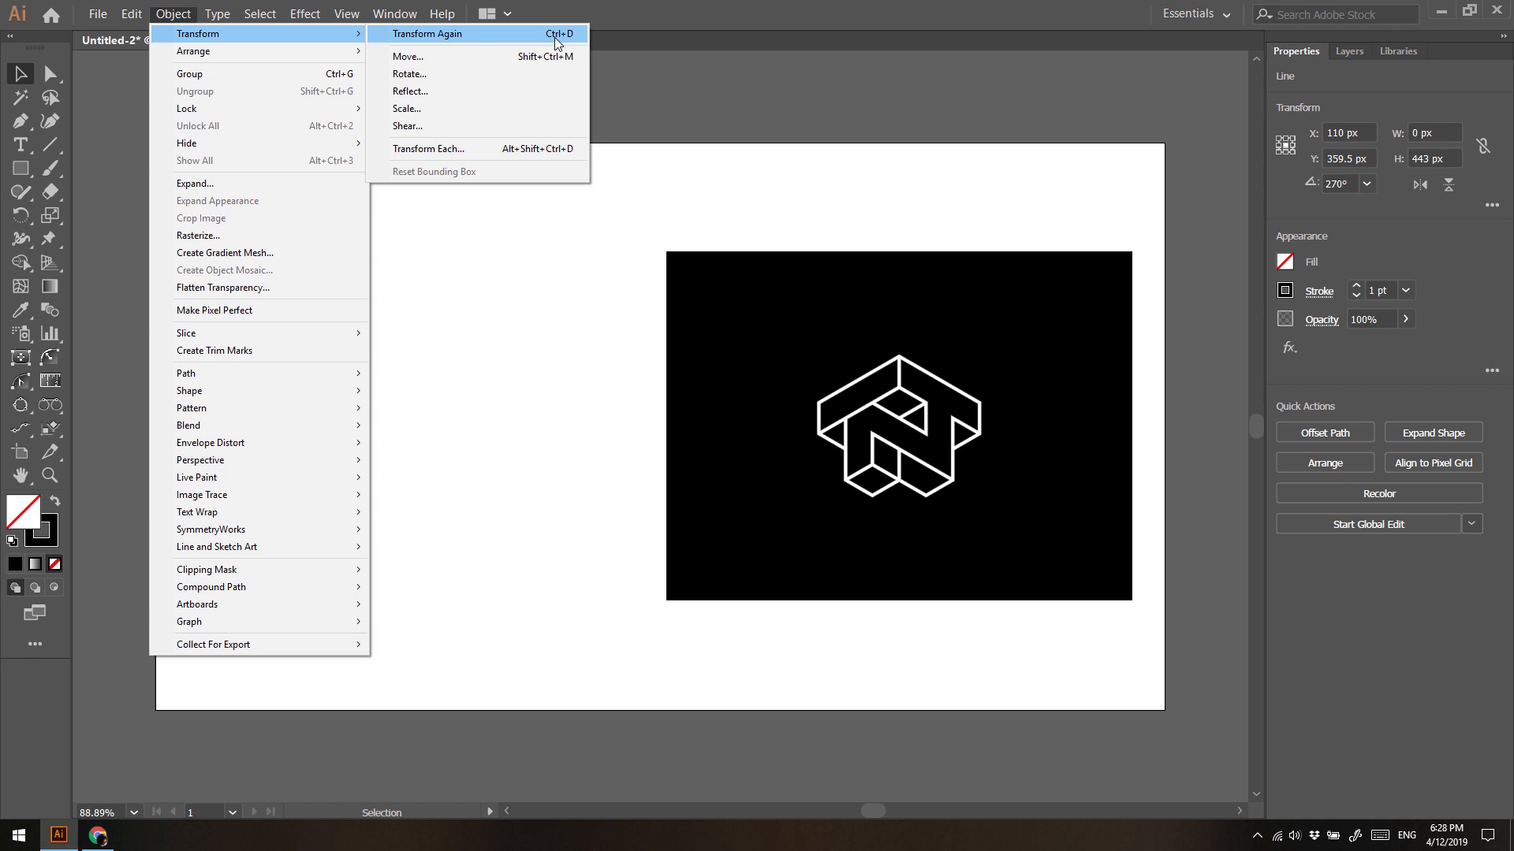
left_click(600, 5)
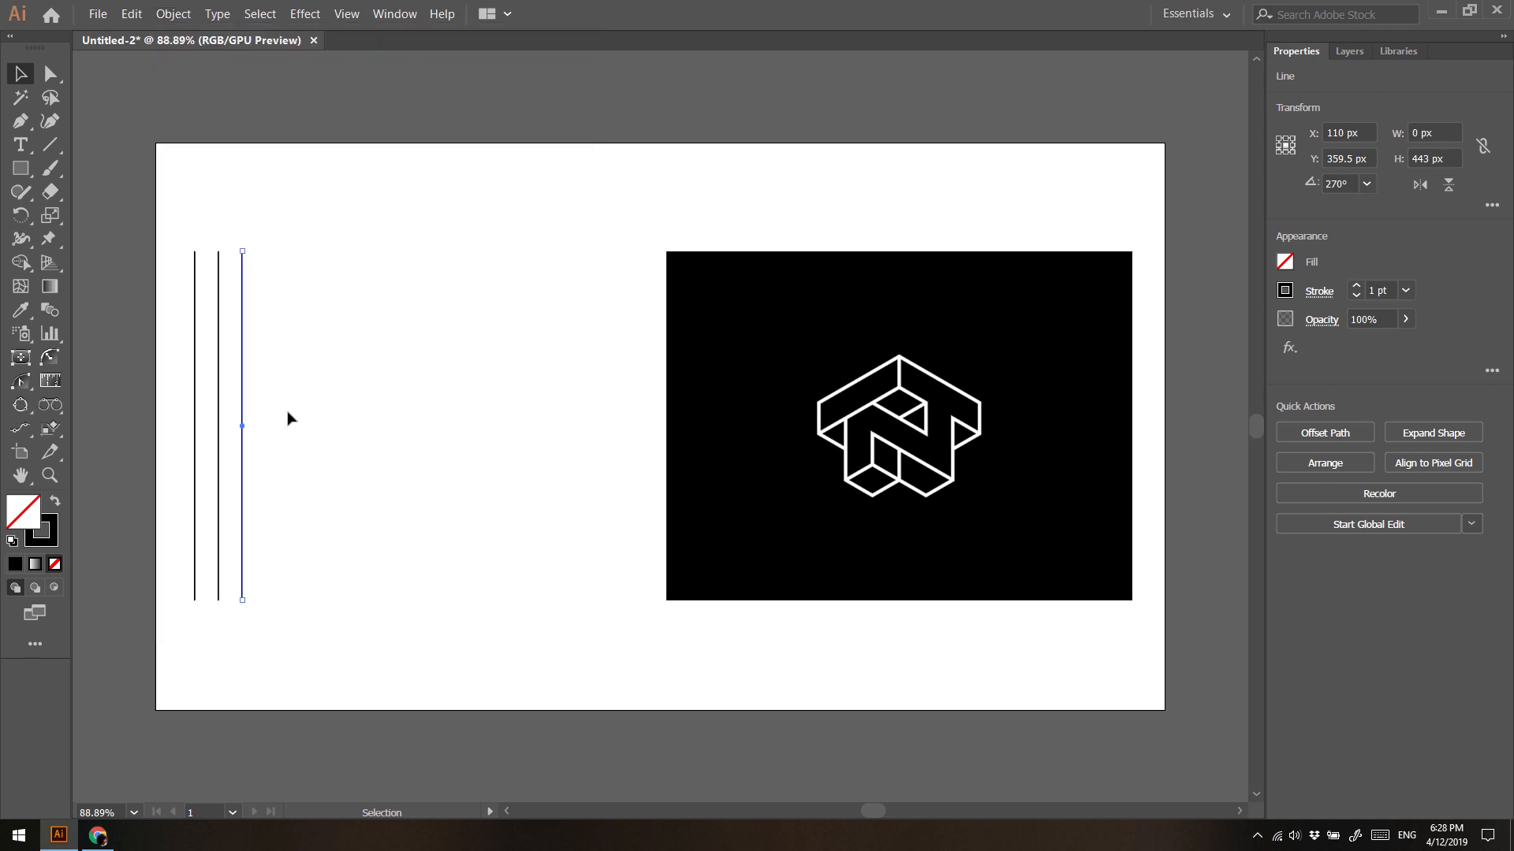
key("ctrl+d")
key("ctrl+d")
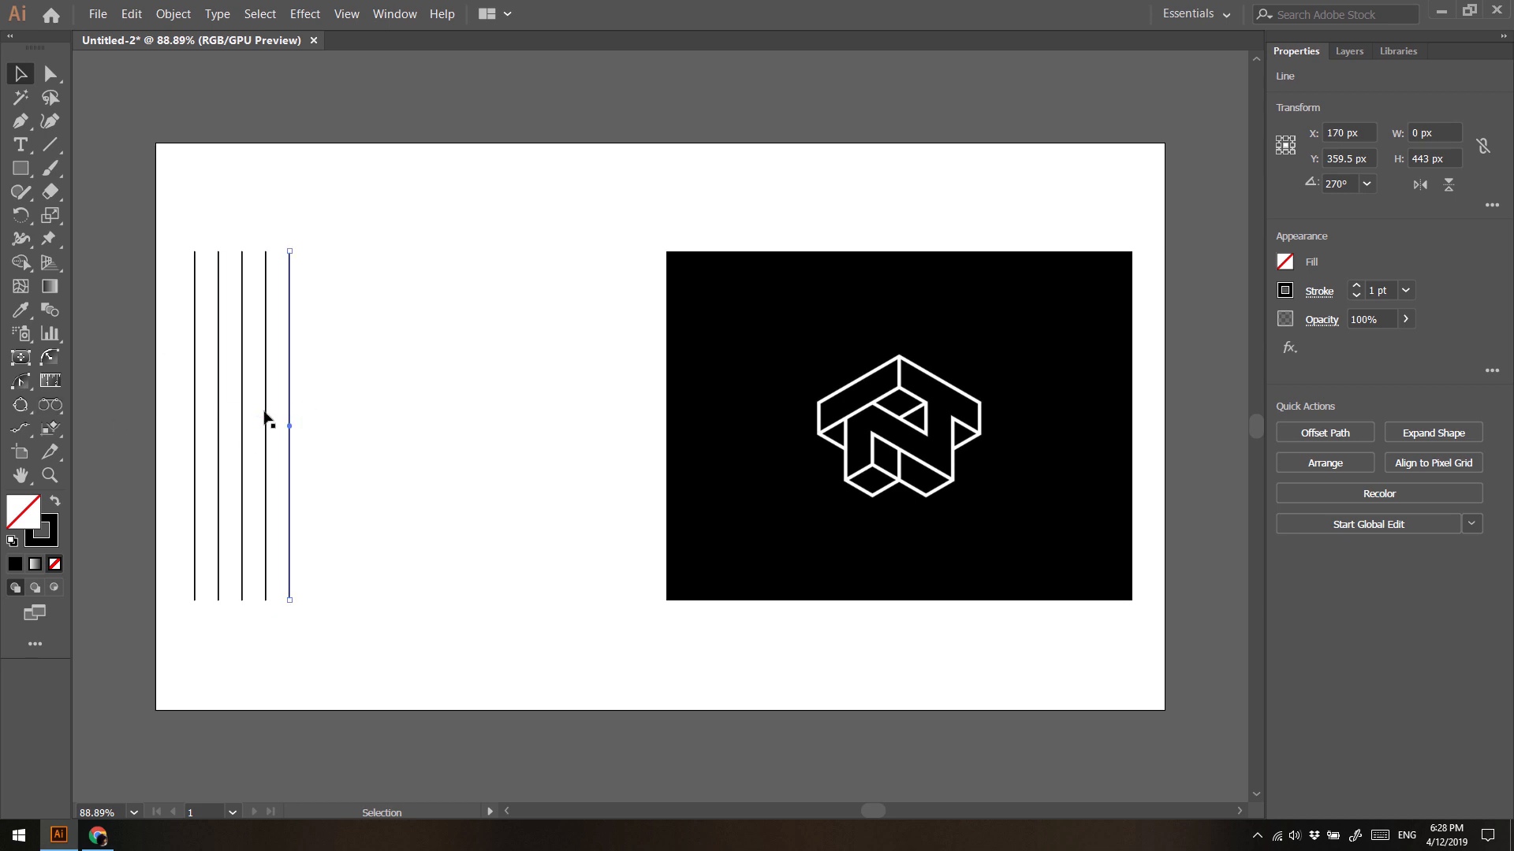
key("ctrl+d")
key("ctrl+d")
key("ctrl+d")
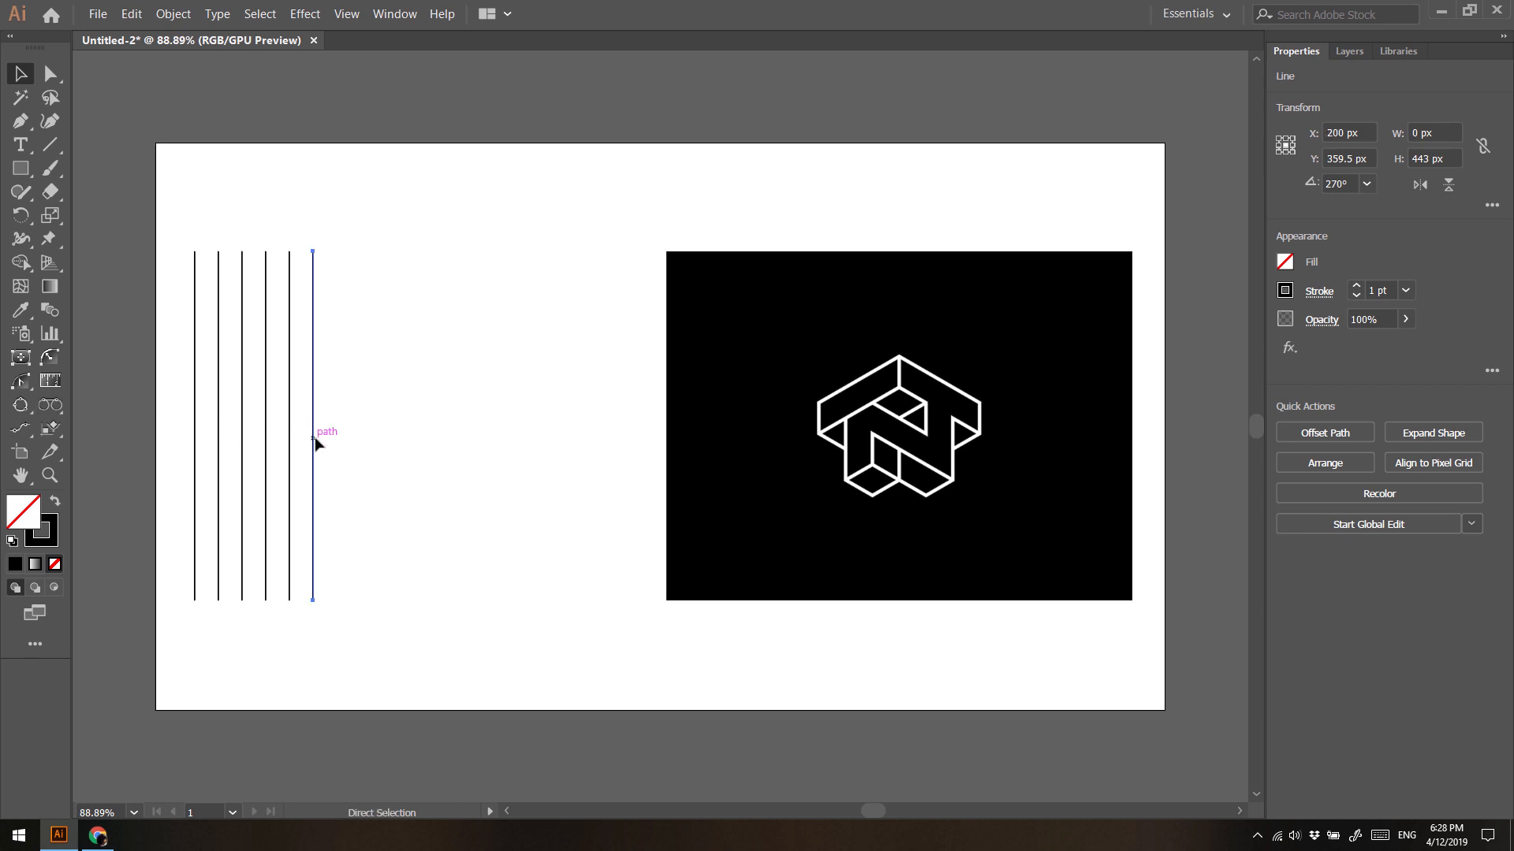
key("ctrl+d")
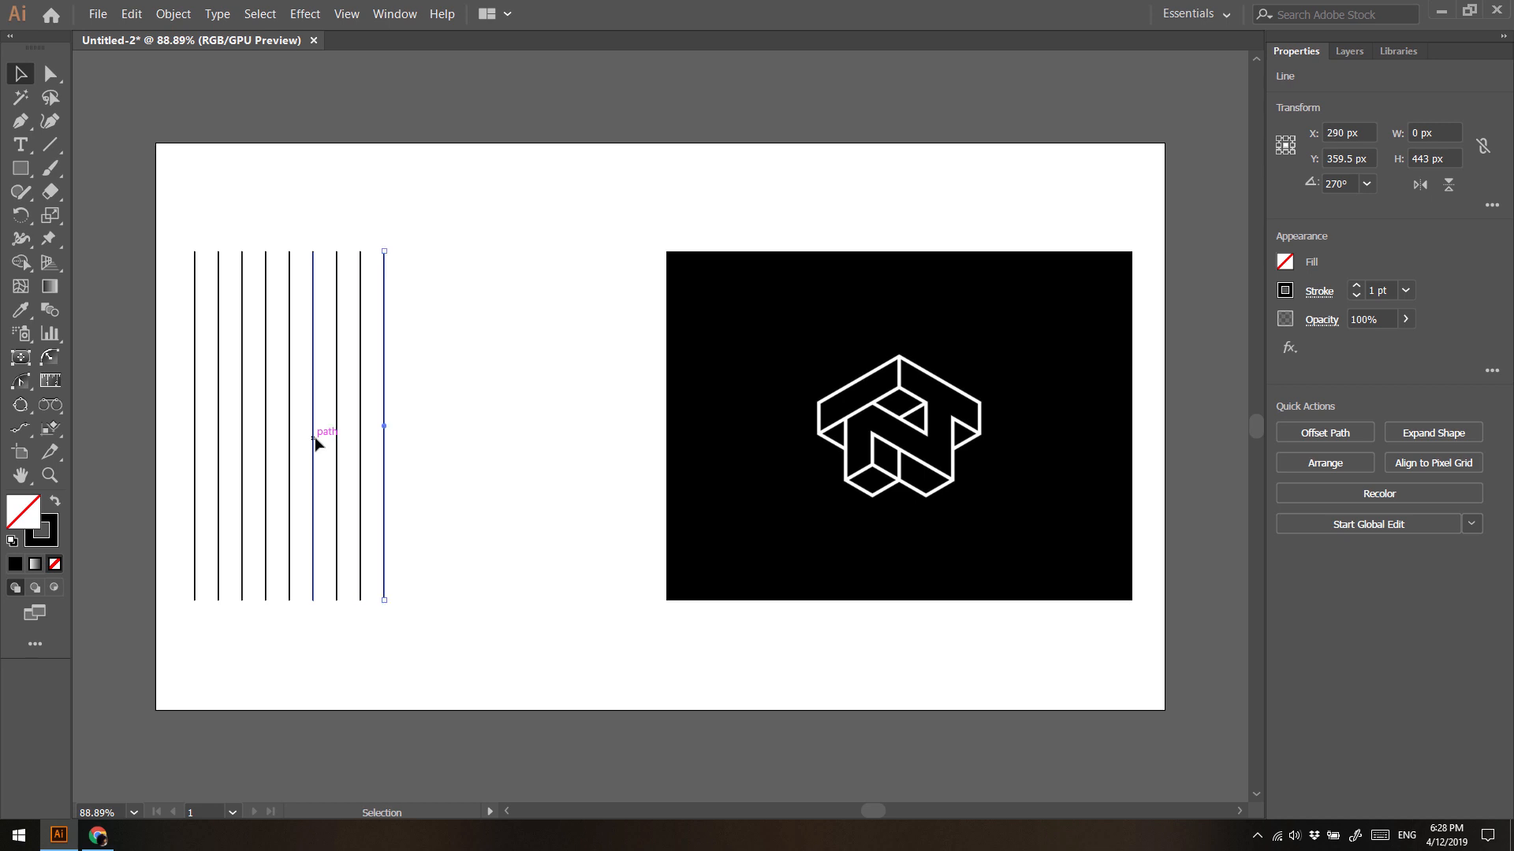
Select all nine vertical lines and move them so their centre is at X 290.5 px, Y 364.5 px
left_click_drag(170, 309, 399, 467)
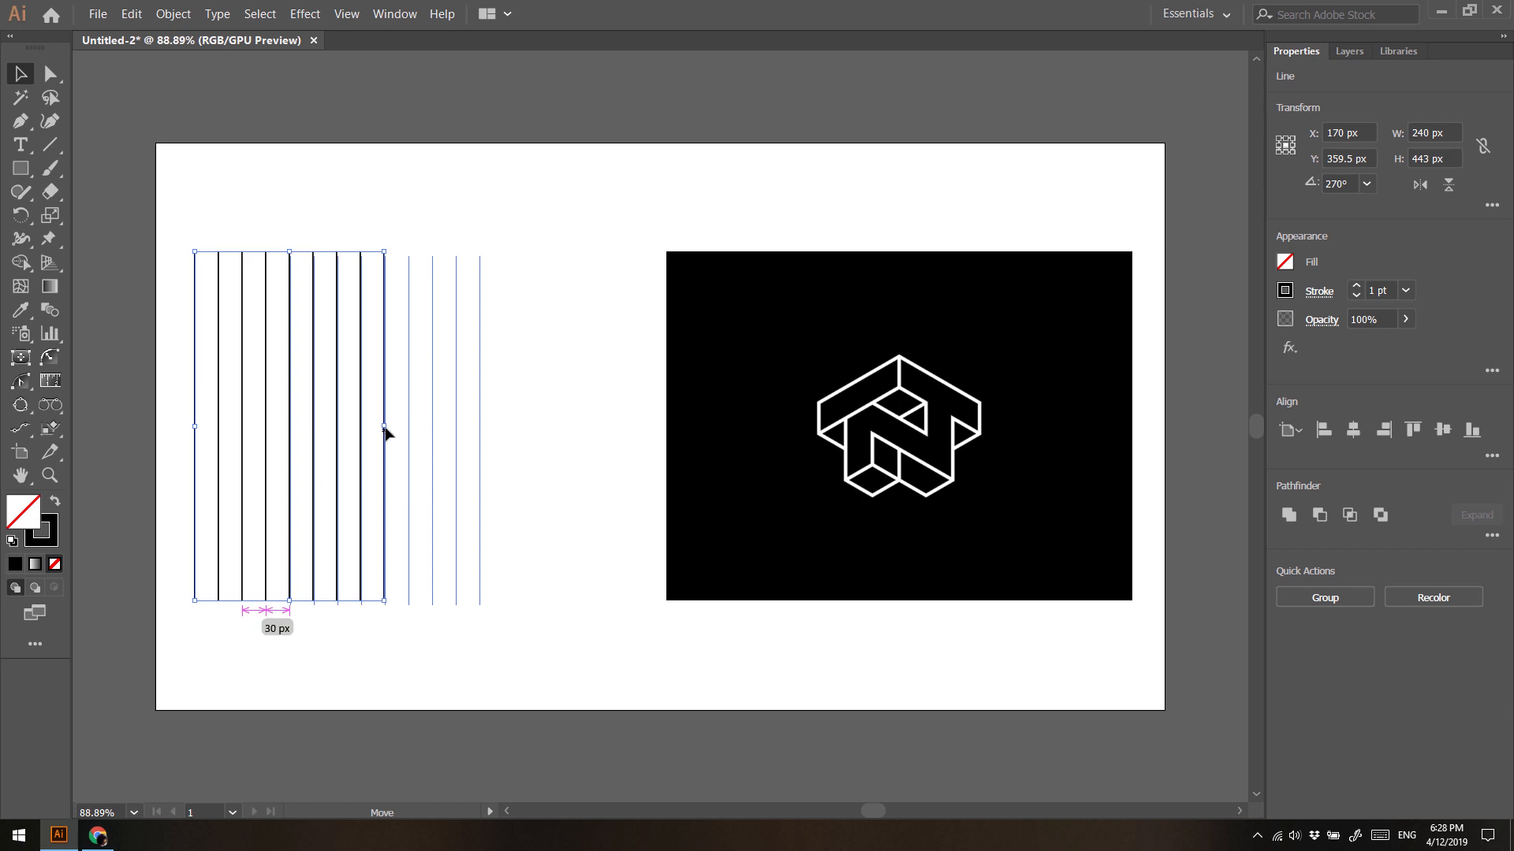
left_click_drag(387, 432, 386, 433)
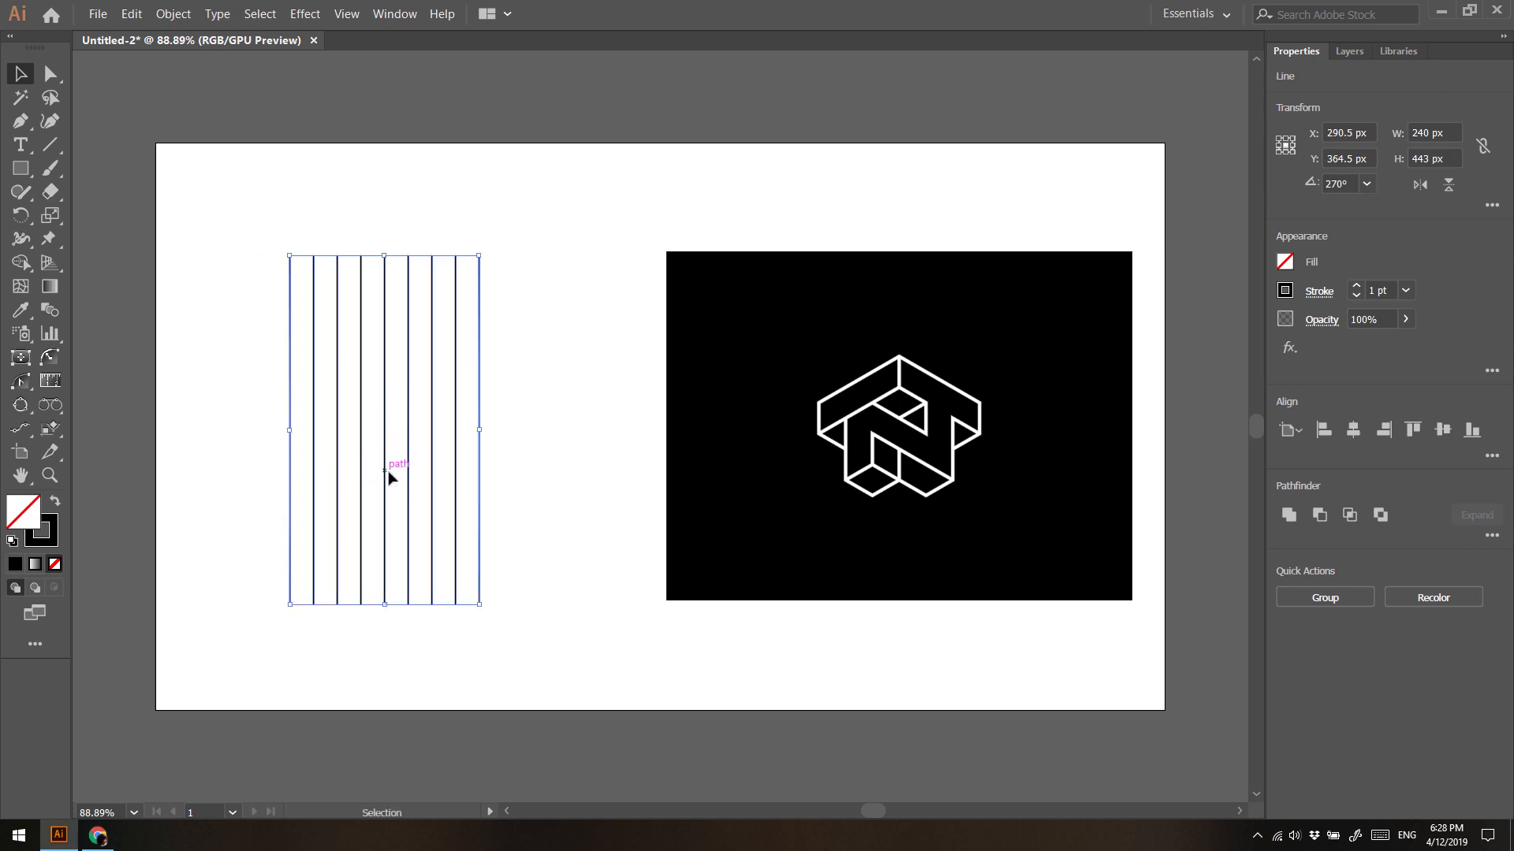
left_click(203, 430)
Copy the nine lines rotated by 60° with the Rotate tool and repeat the transformation to complete the isometric grid
left_click_drag(226, 270, 486, 679)
left_click_drag(223, 289, 489, 646)
left_click(18, 218)
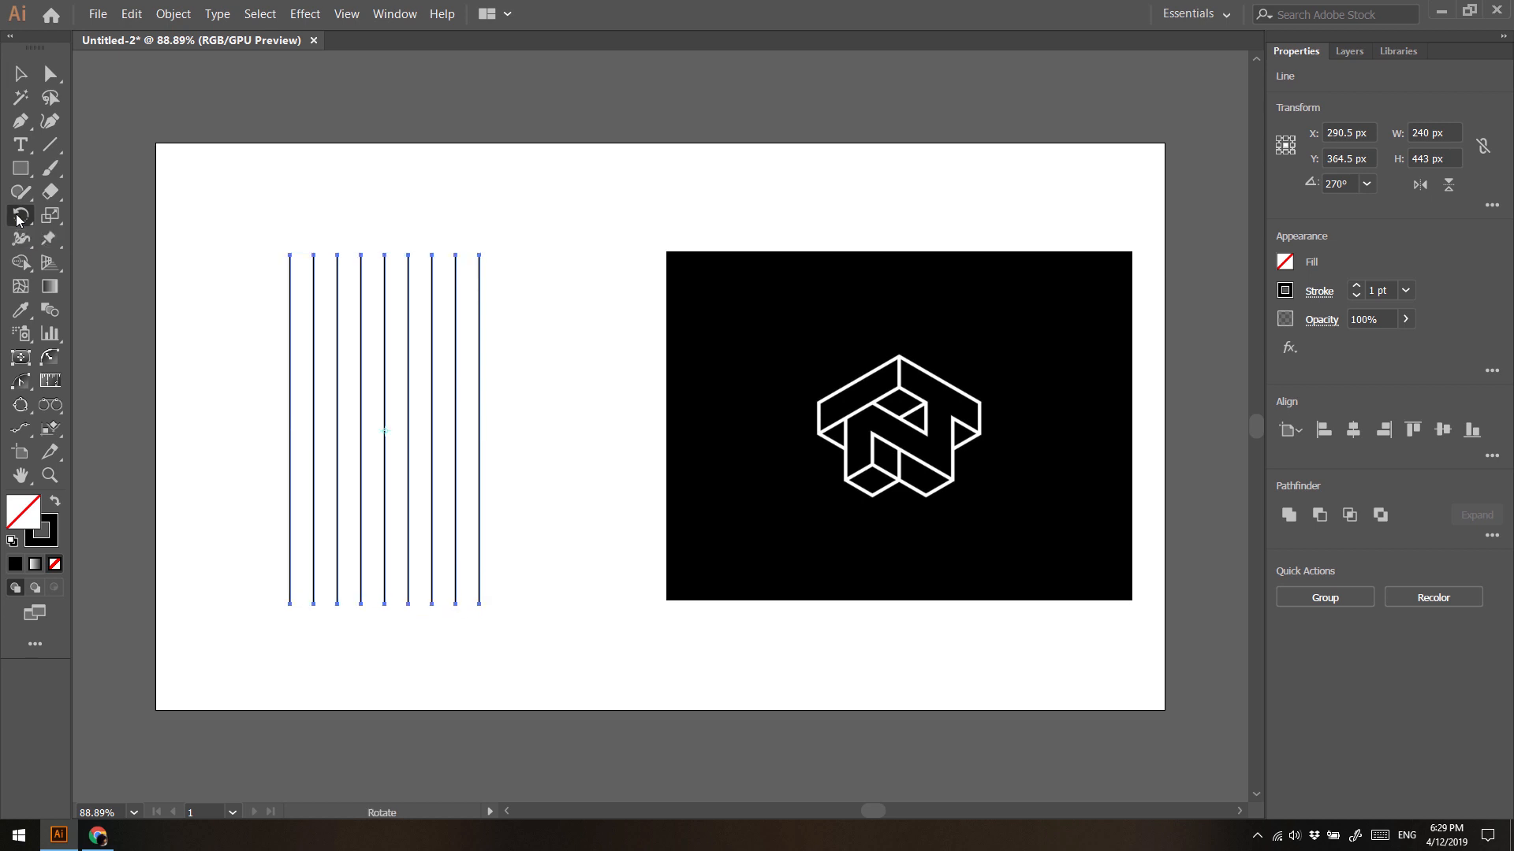
key("Return")
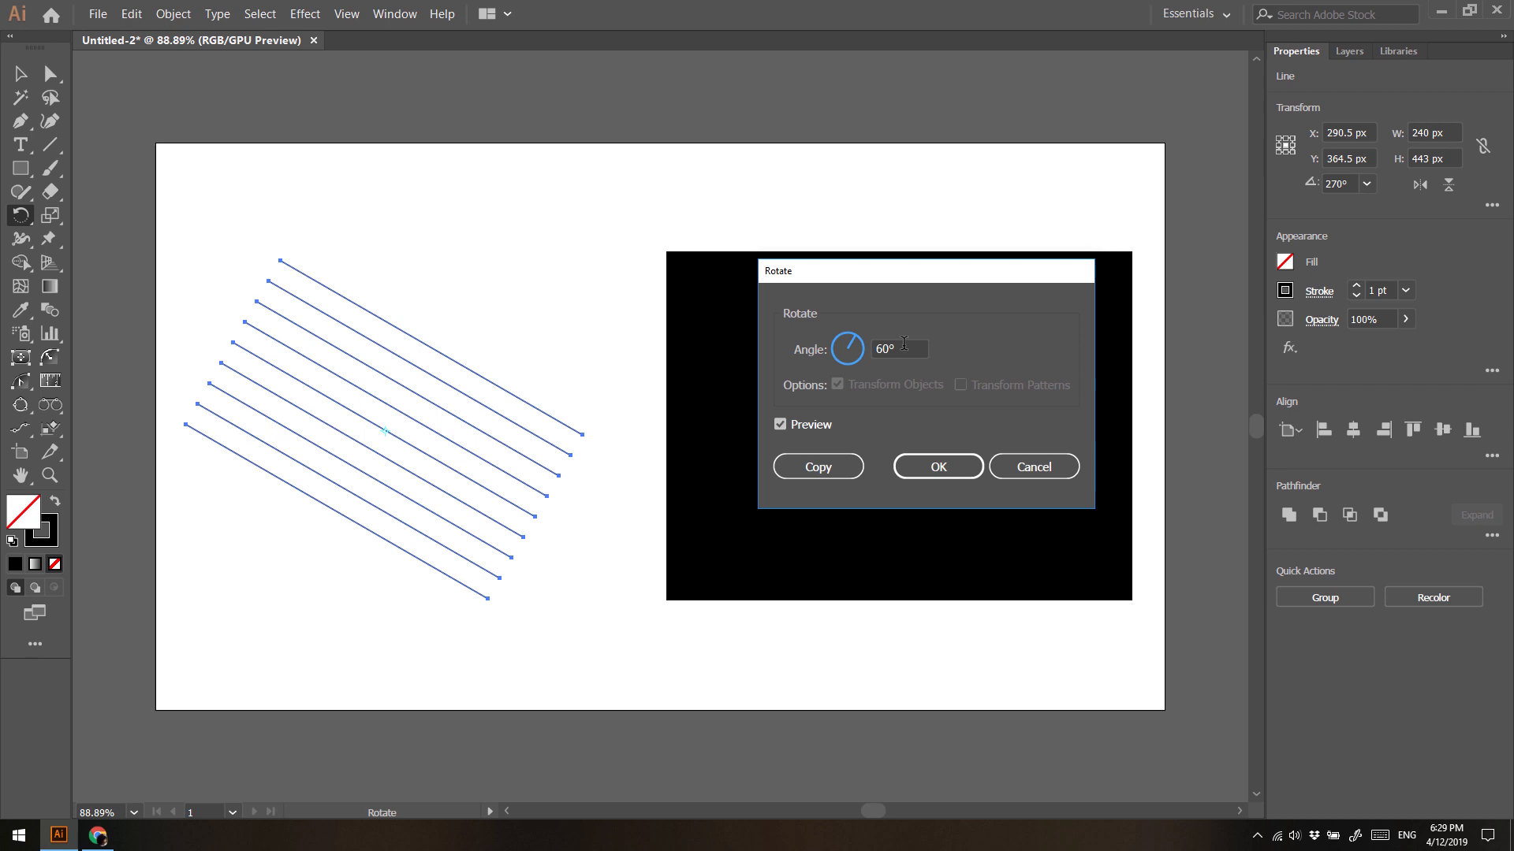
left_click_drag(905, 345, 868, 352)
left_click(816, 468)
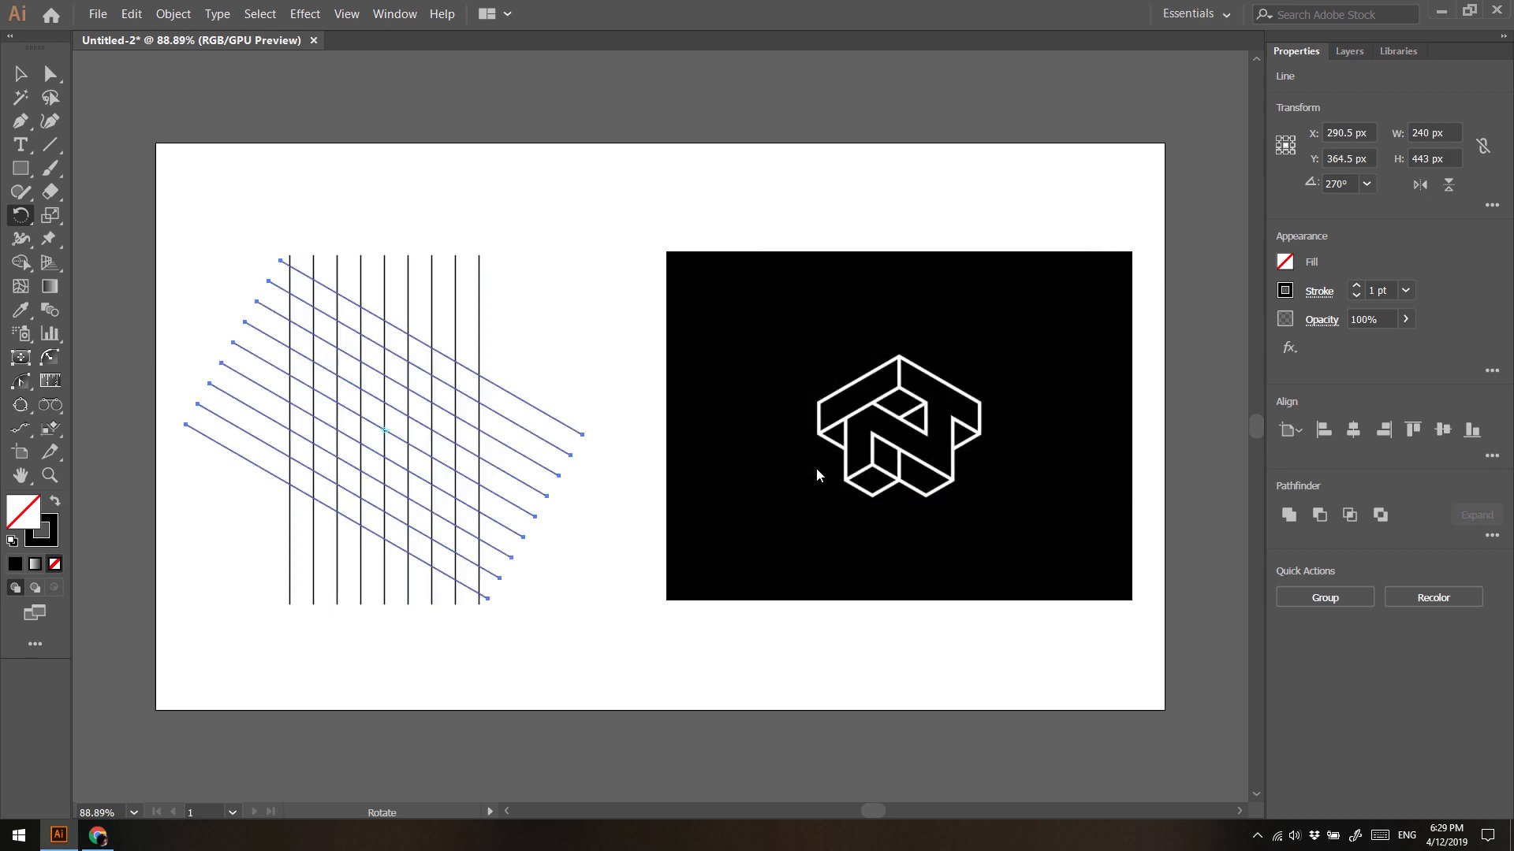
key("v")
key("ctrl+d")
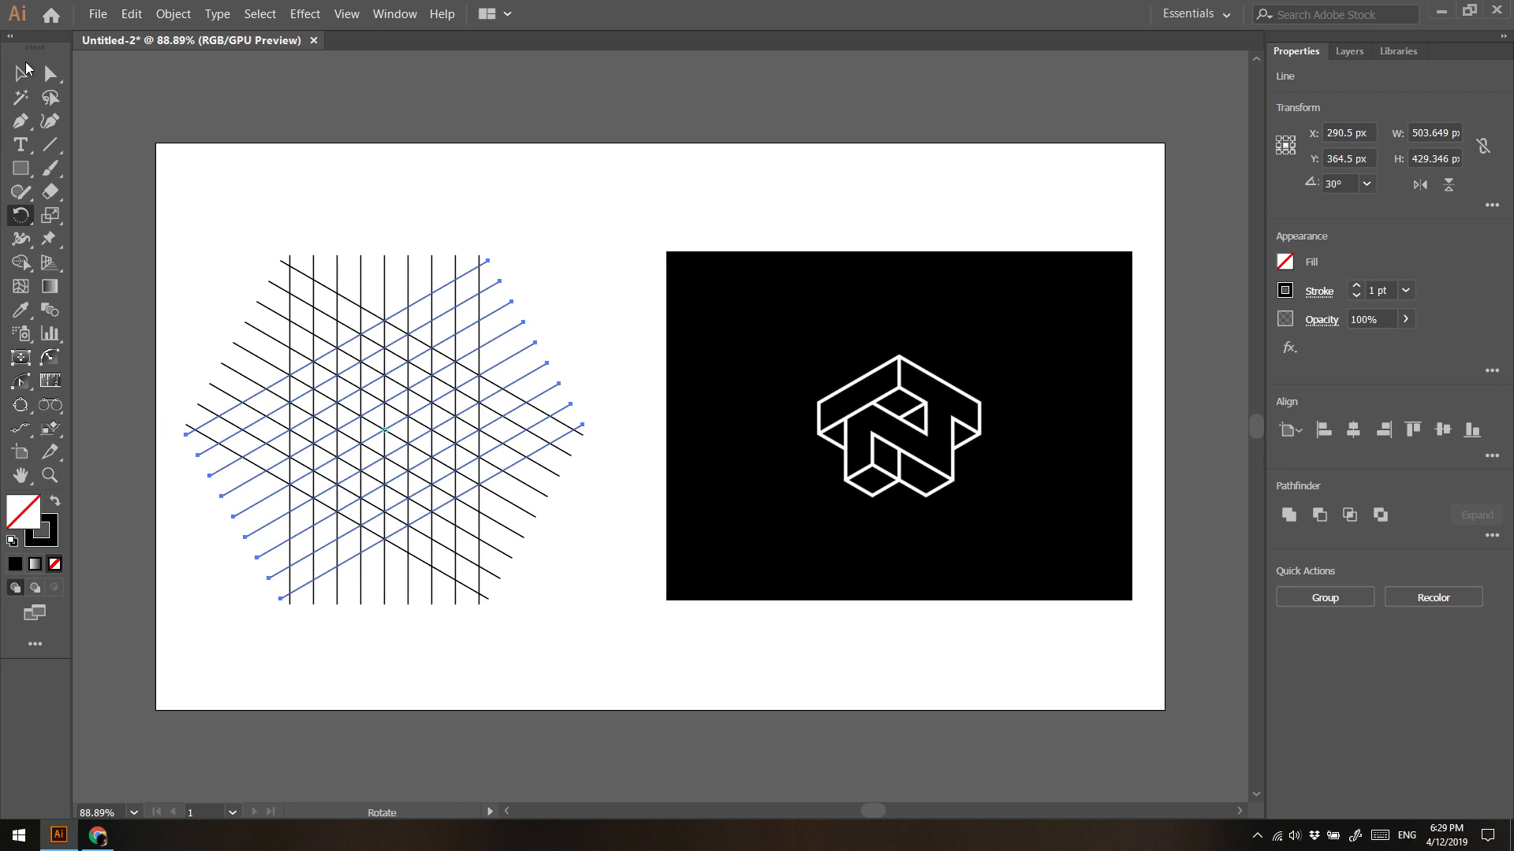
Move the whole isometric grid closer to the reference image, centred at X 387.5 px, Y 351.5 px
left_click(21, 73)
left_click_drag(184, 233, 593, 677)
left_click_drag(395, 438, 459, 429)
left_click(239, 631)
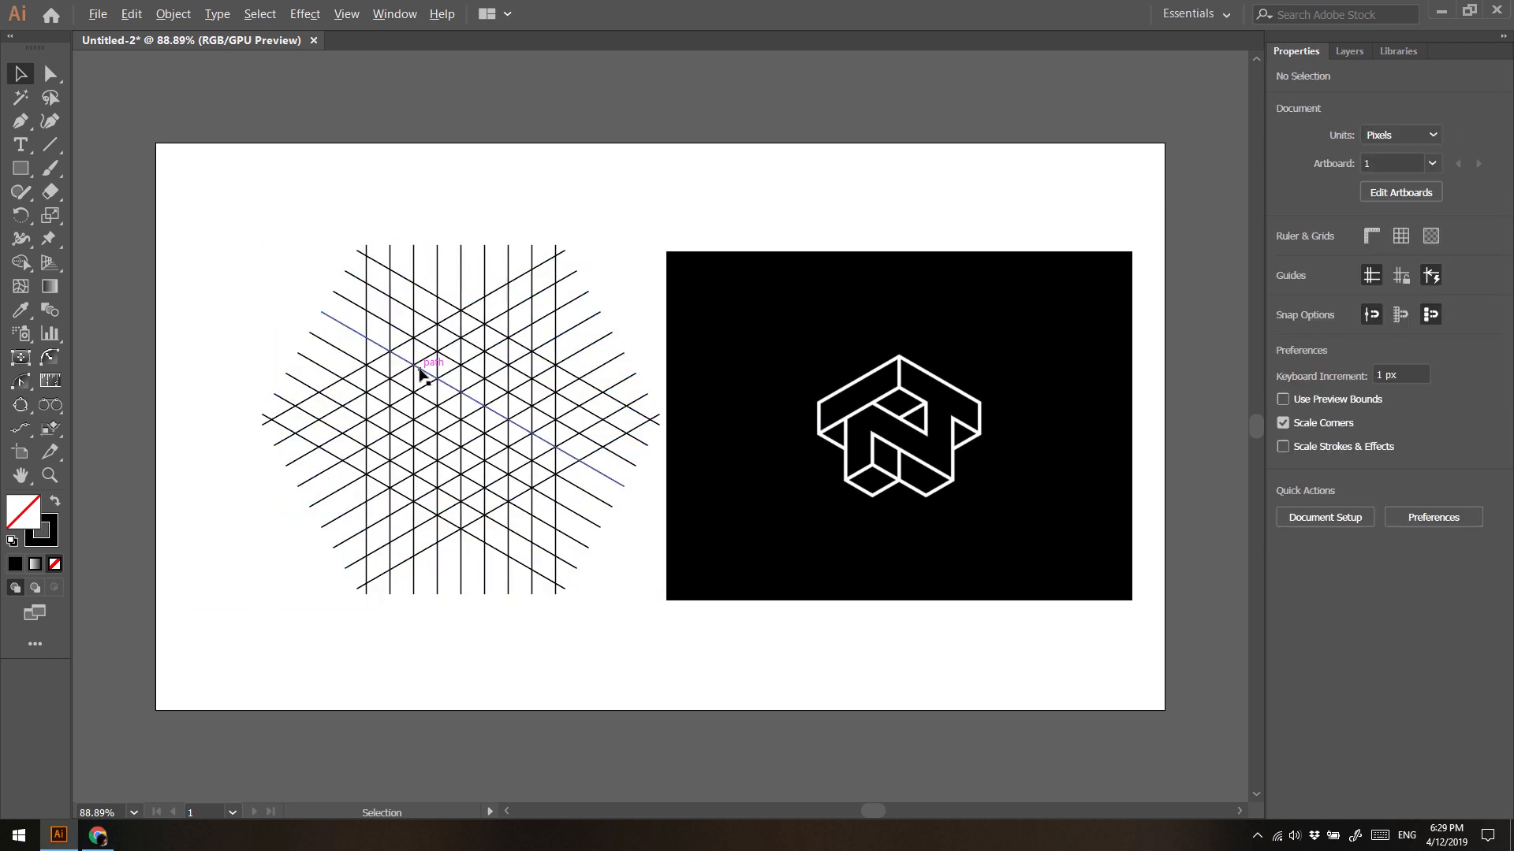
Select the whole grid and merge the cells forming the monogram's N face and adjoining roof arm with the Shape Builder tool
scroll(426, 377, "up", 2)
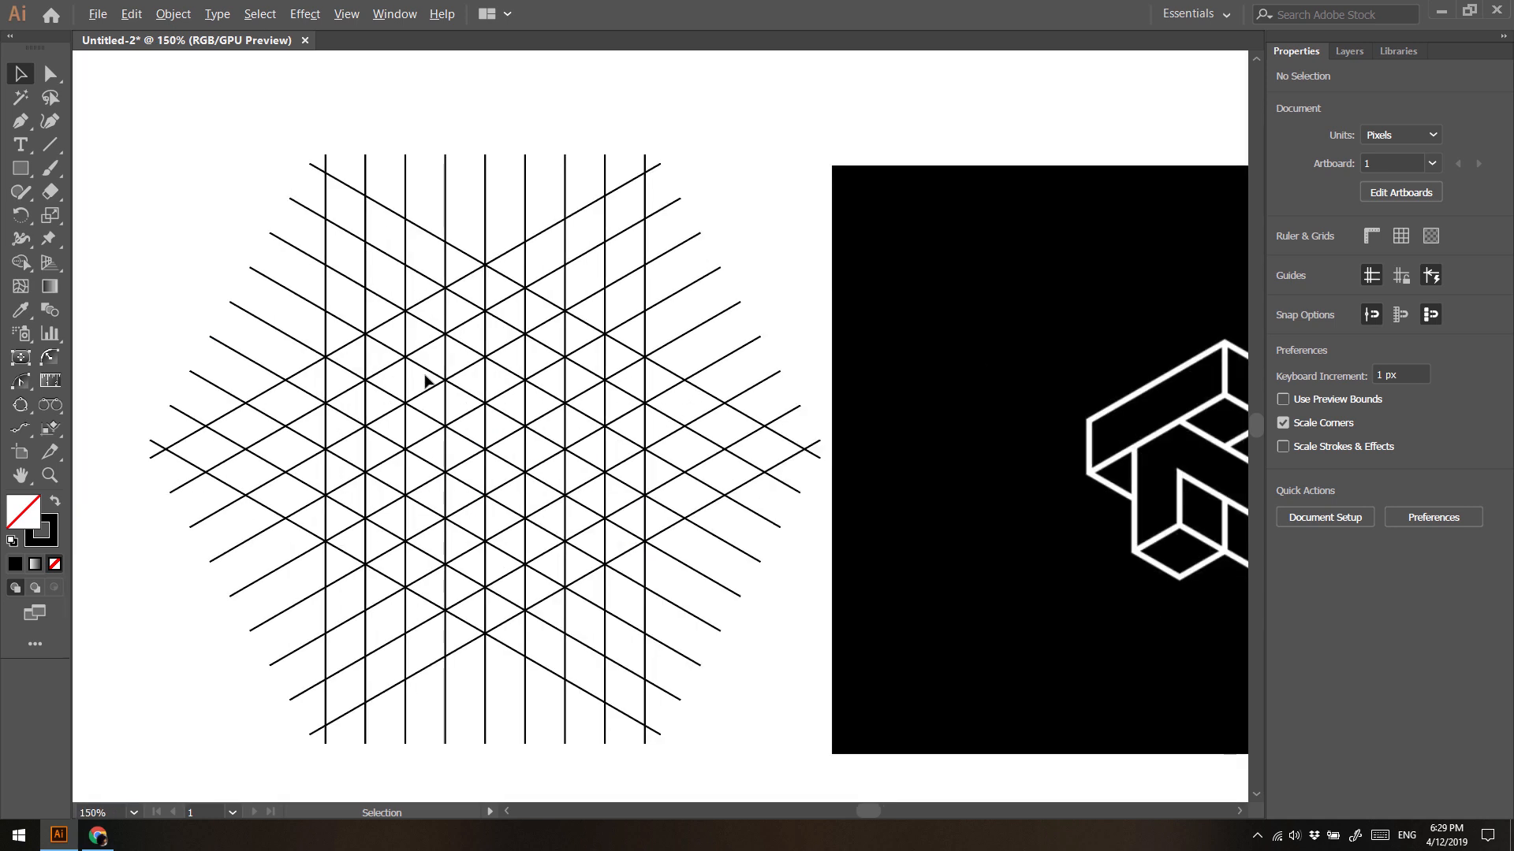
scroll(426, 382, "down", 3)
scroll(439, 392, "up", 3)
left_click_drag(966, 399, 881, 378)
left_click_drag(622, 735, 87, 110)
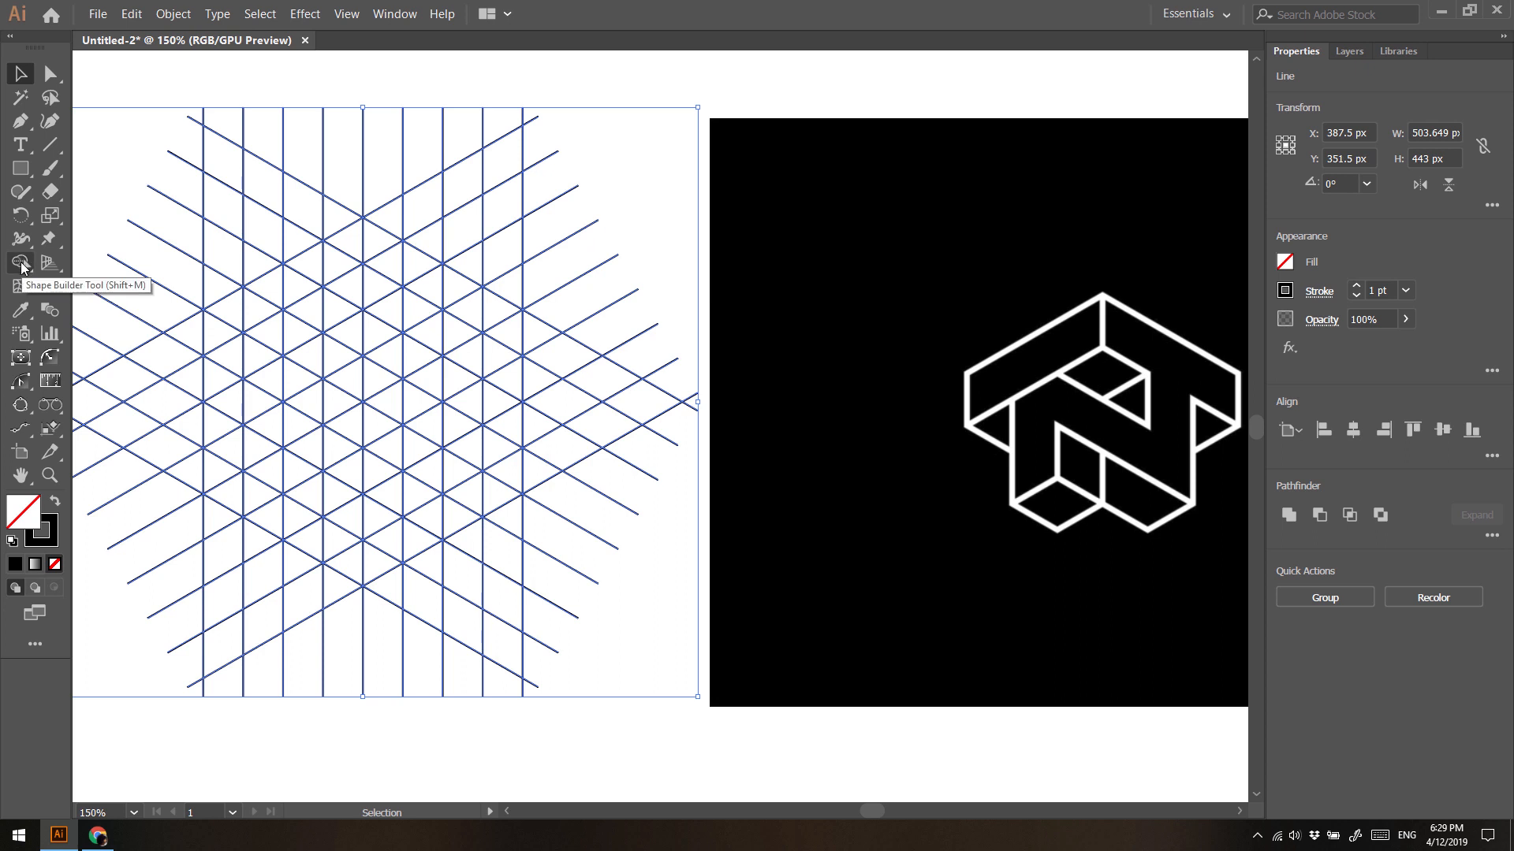
left_click(21, 264)
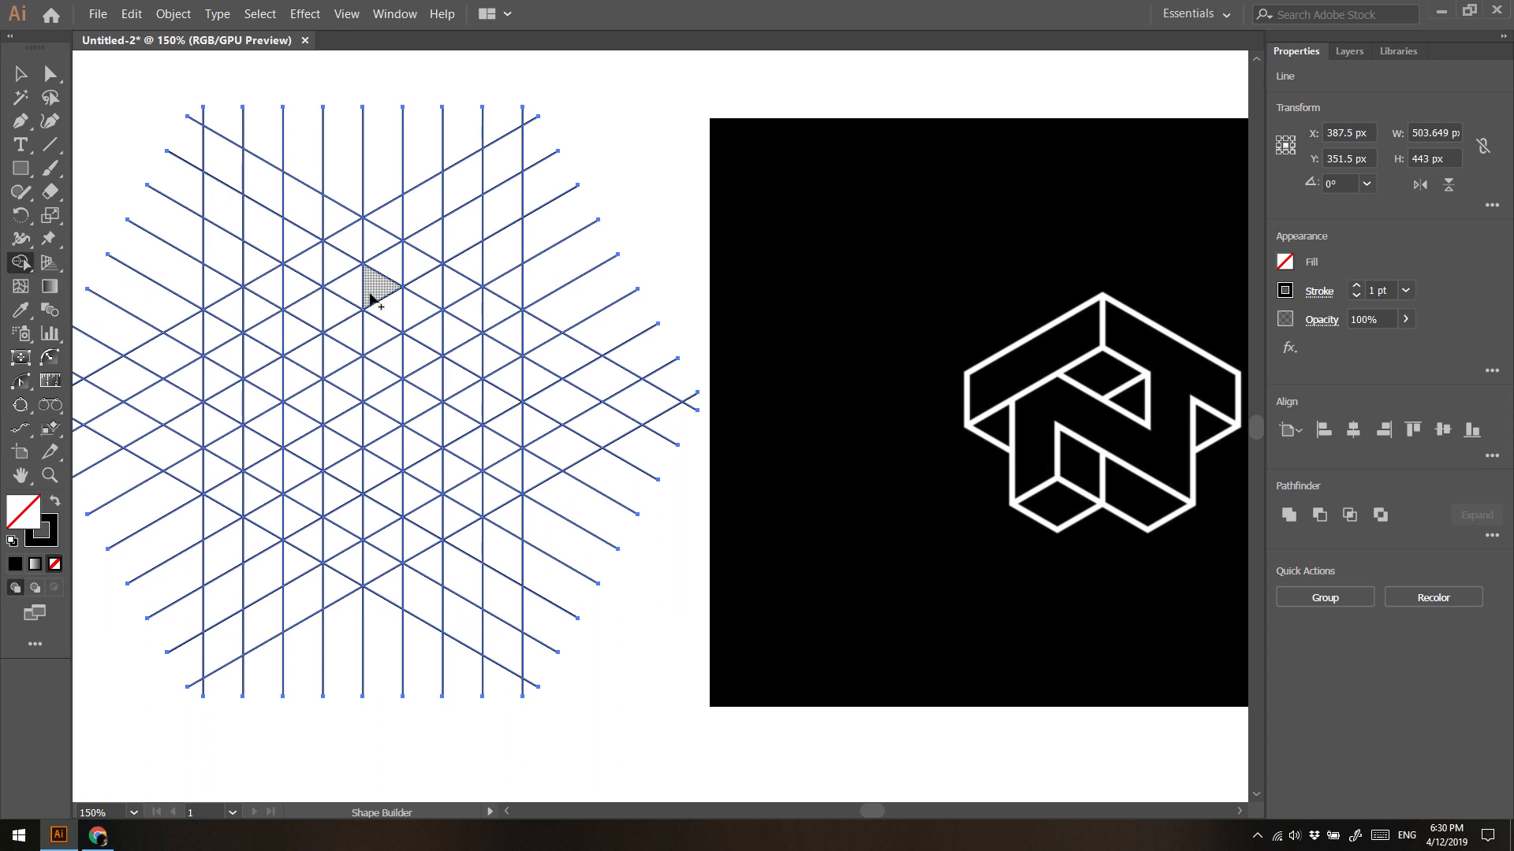
mouse_move(372, 289)
left_mouse_down()
mouse_move(465, 352)
mouse_move(416, 340)
mouse_move(425, 425)
mouse_move(330, 352)
mouse_move(307, 359)
mouse_move(305, 428)
left_mouse_up()
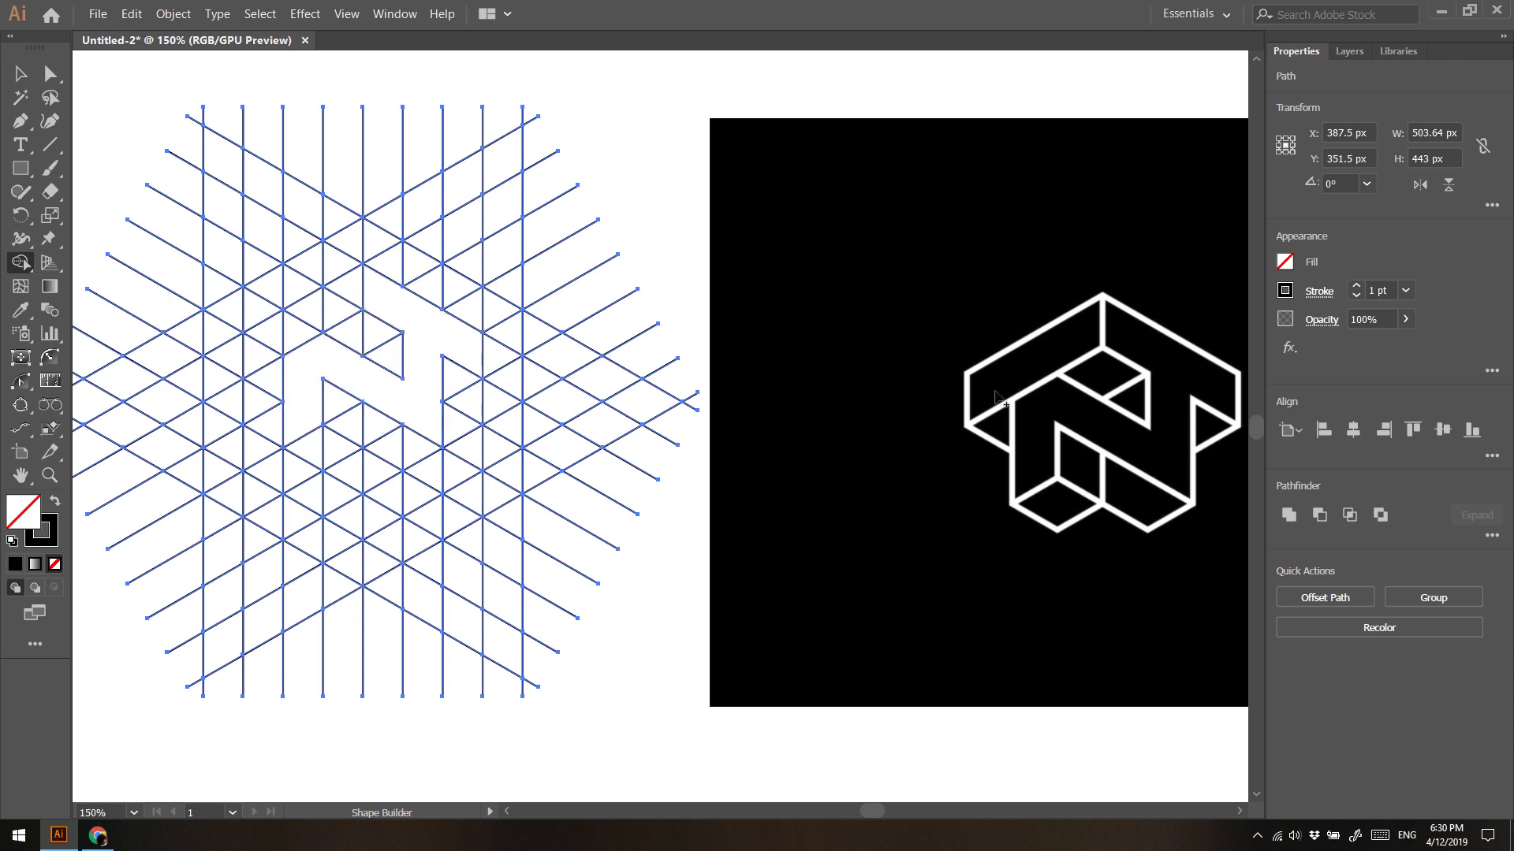
Merge the cells of the other roof arm, the inner diamond and the lower side faces with the Shape Builder, following the reference
left_click_drag(348, 294, 254, 364)
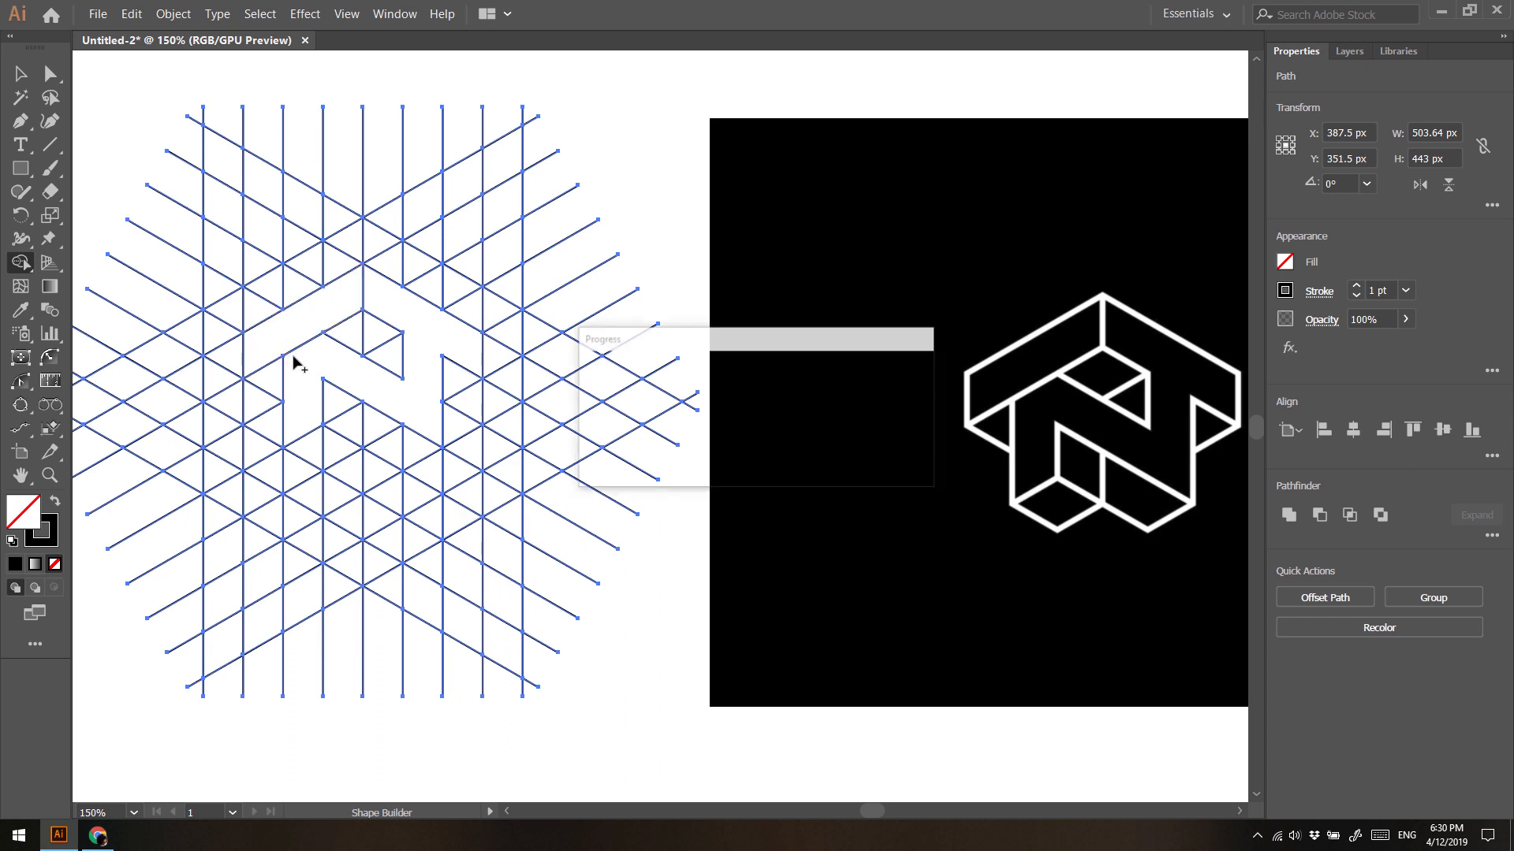
left_click(321, 333, "alt")
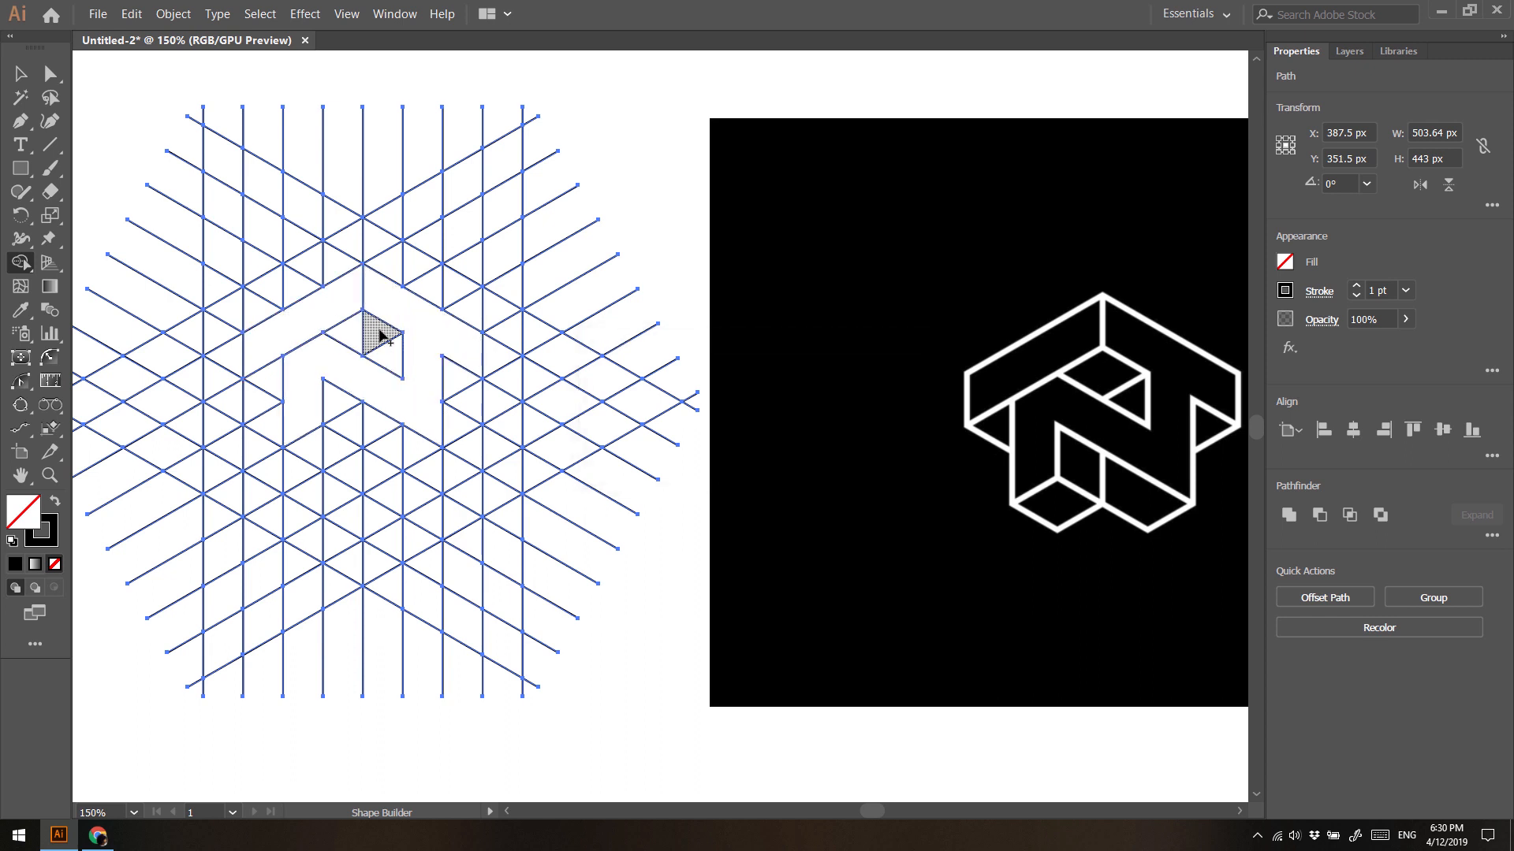
left_click_drag(341, 338, 381, 336)
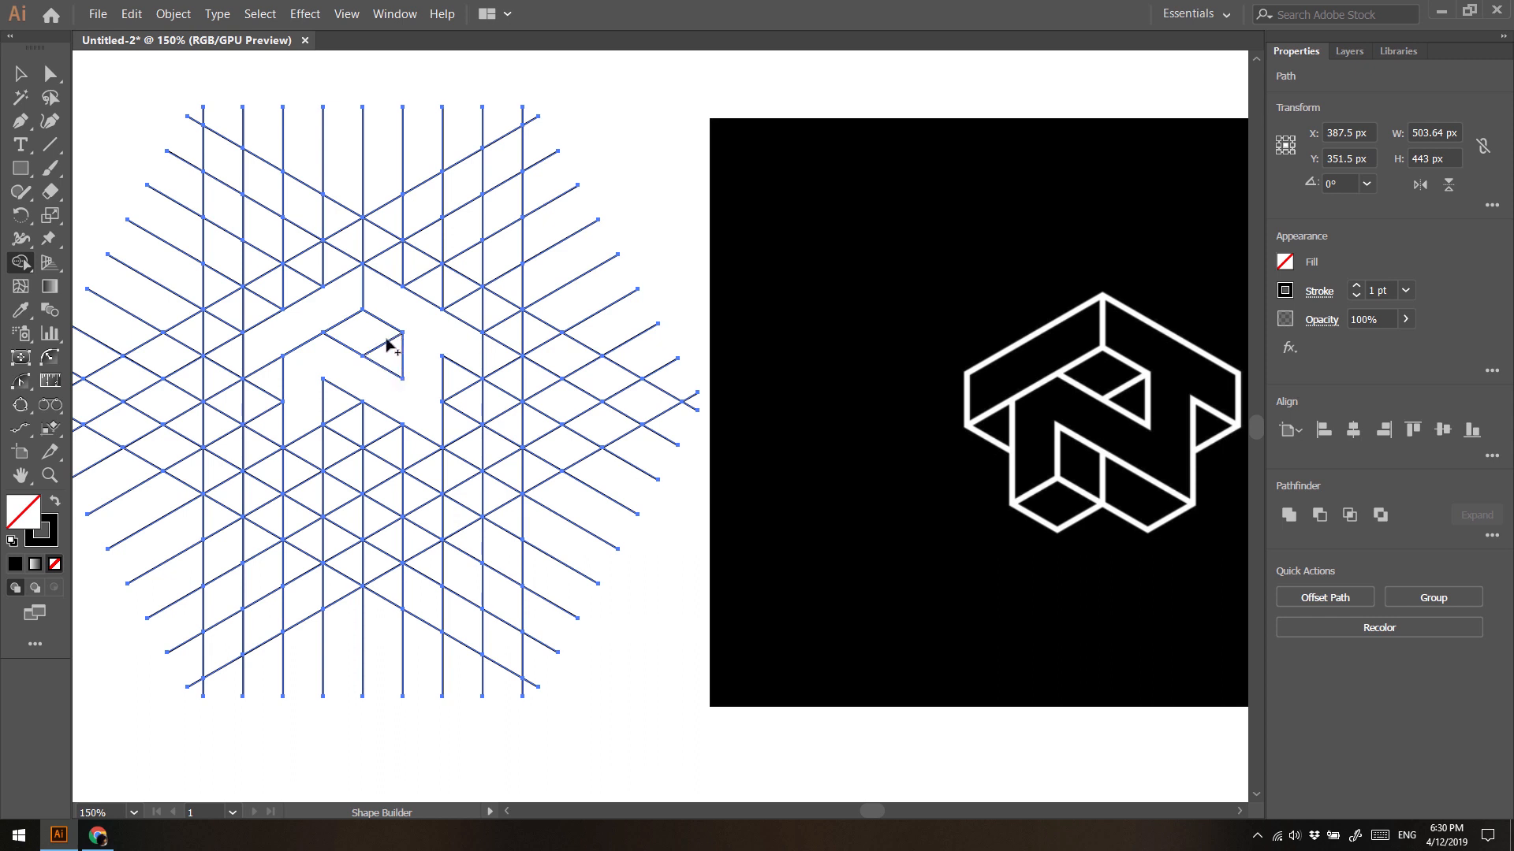
left_click(418, 358)
left_click(396, 347)
mouse_move(416, 451)
left_mouse_down()
mouse_move(351, 418)
mouse_move(322, 453)
left_mouse_up()
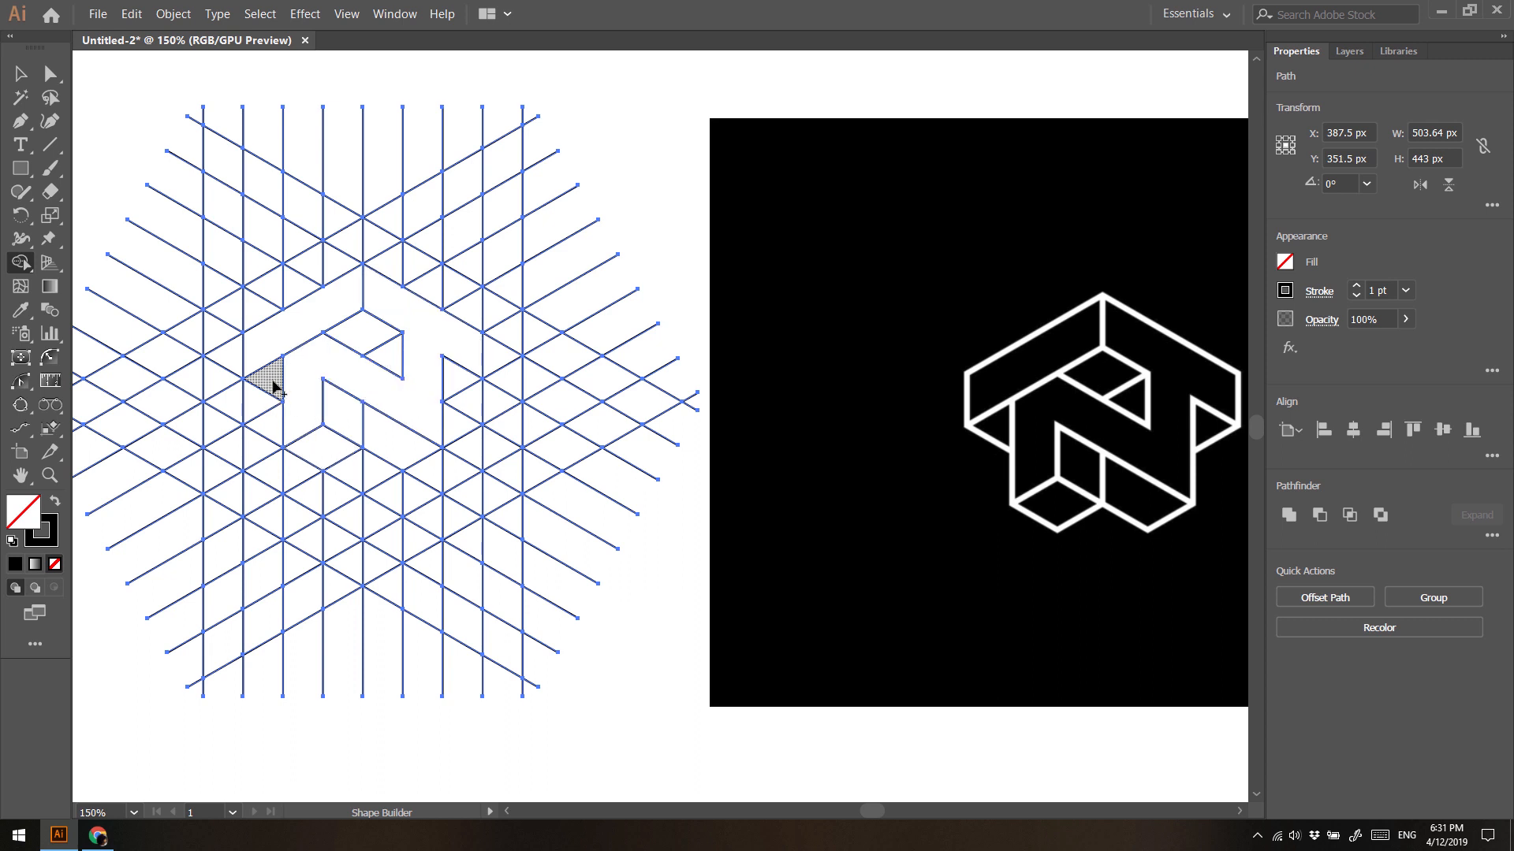
Delete the leftover grid lines above and to the right of the merged logo shapes
left_click(21, 73)
mouse_move(273, 248)
left_mouse_down()
mouse_move(297, 231)
mouse_move(268, 271)
left_mouse_up()
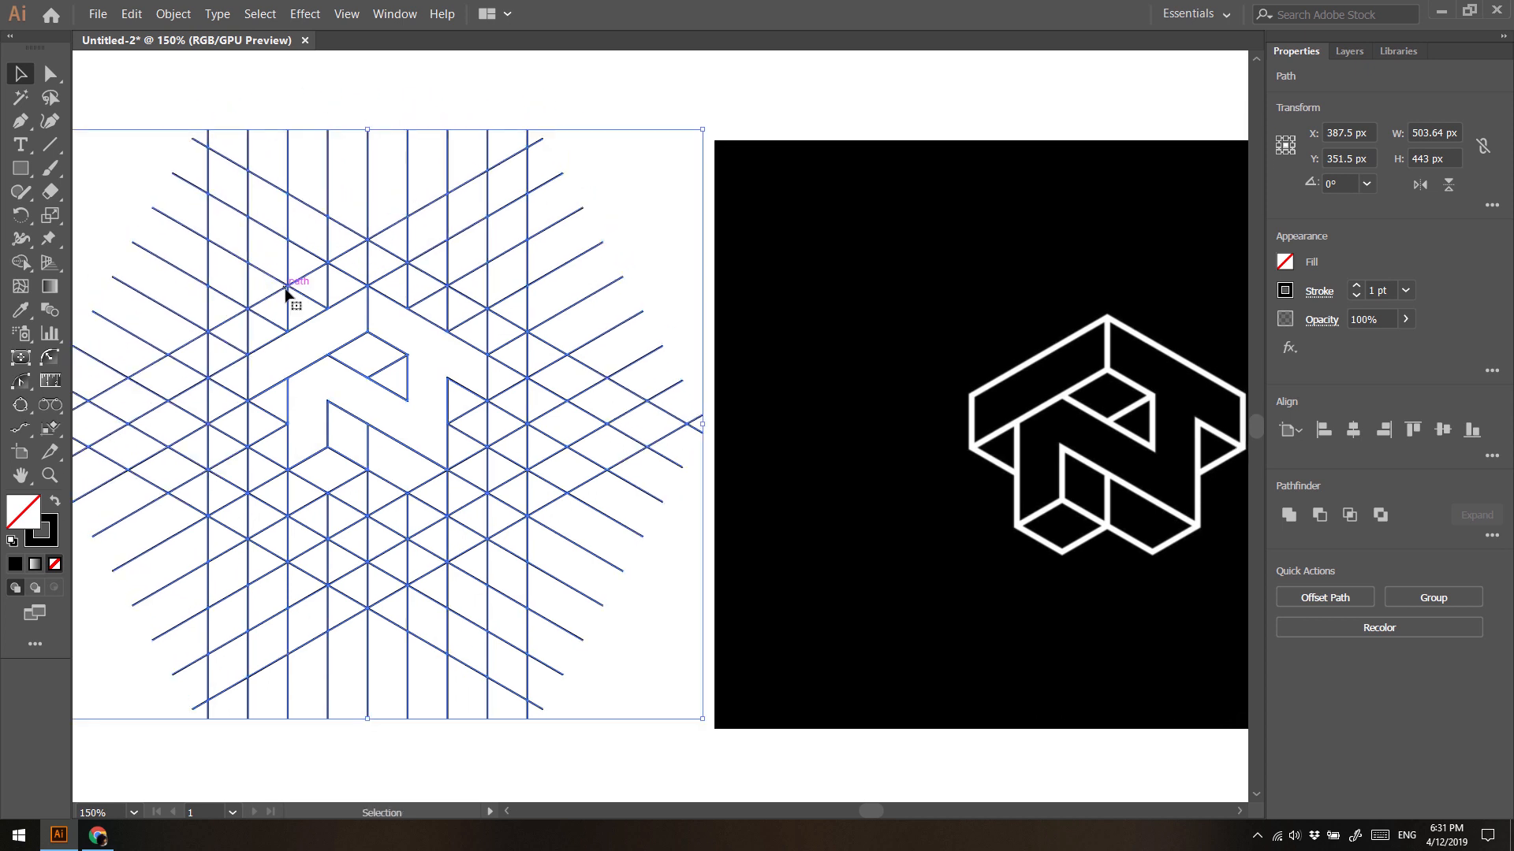
left_click(49, 73)
left_click(170, 96)
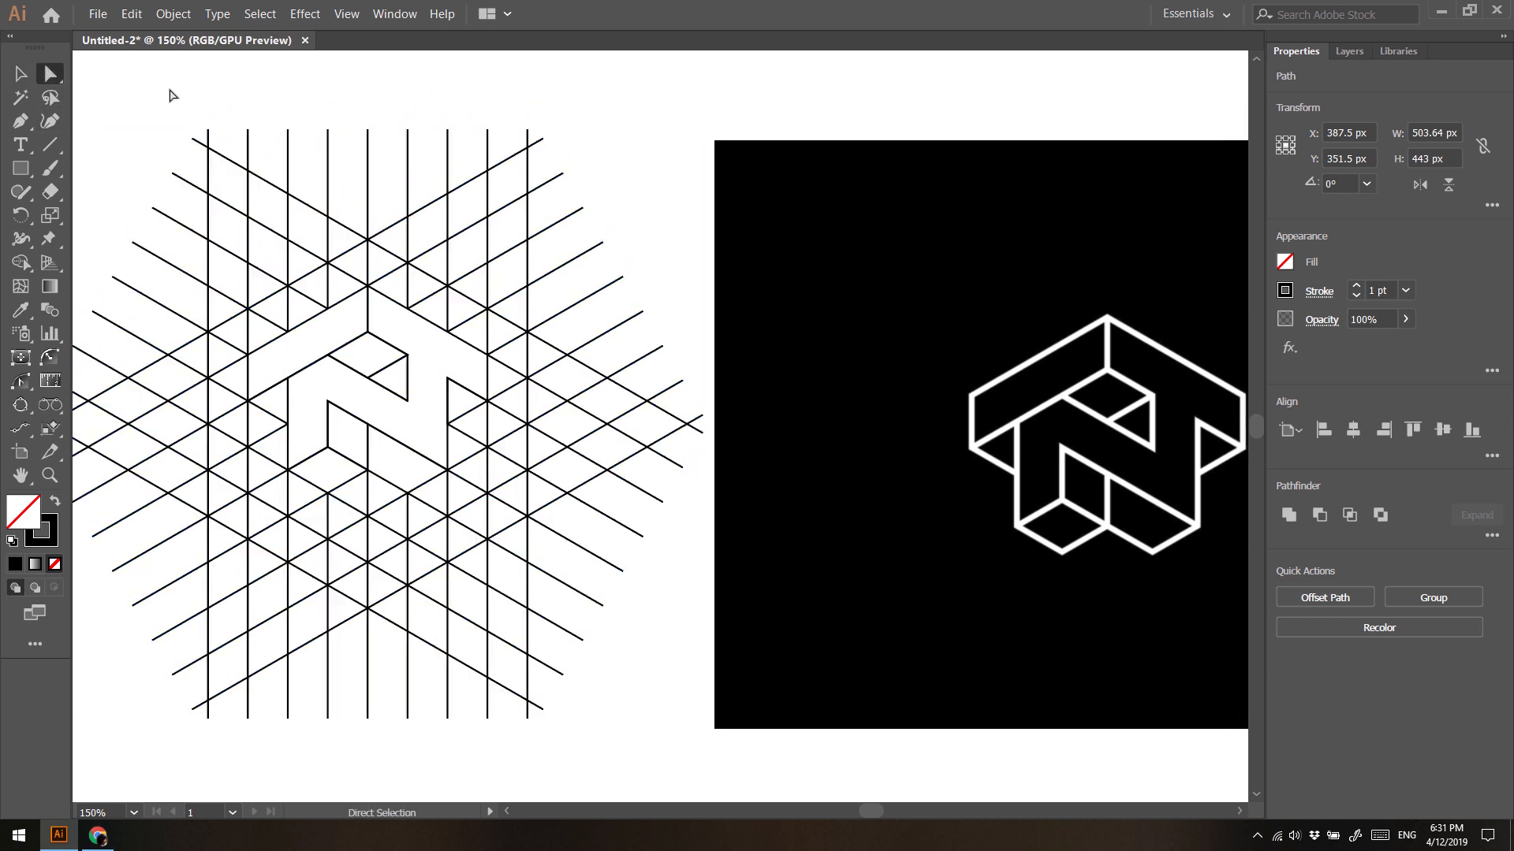
key("v")
left_click_drag(134, 88, 551, 261)
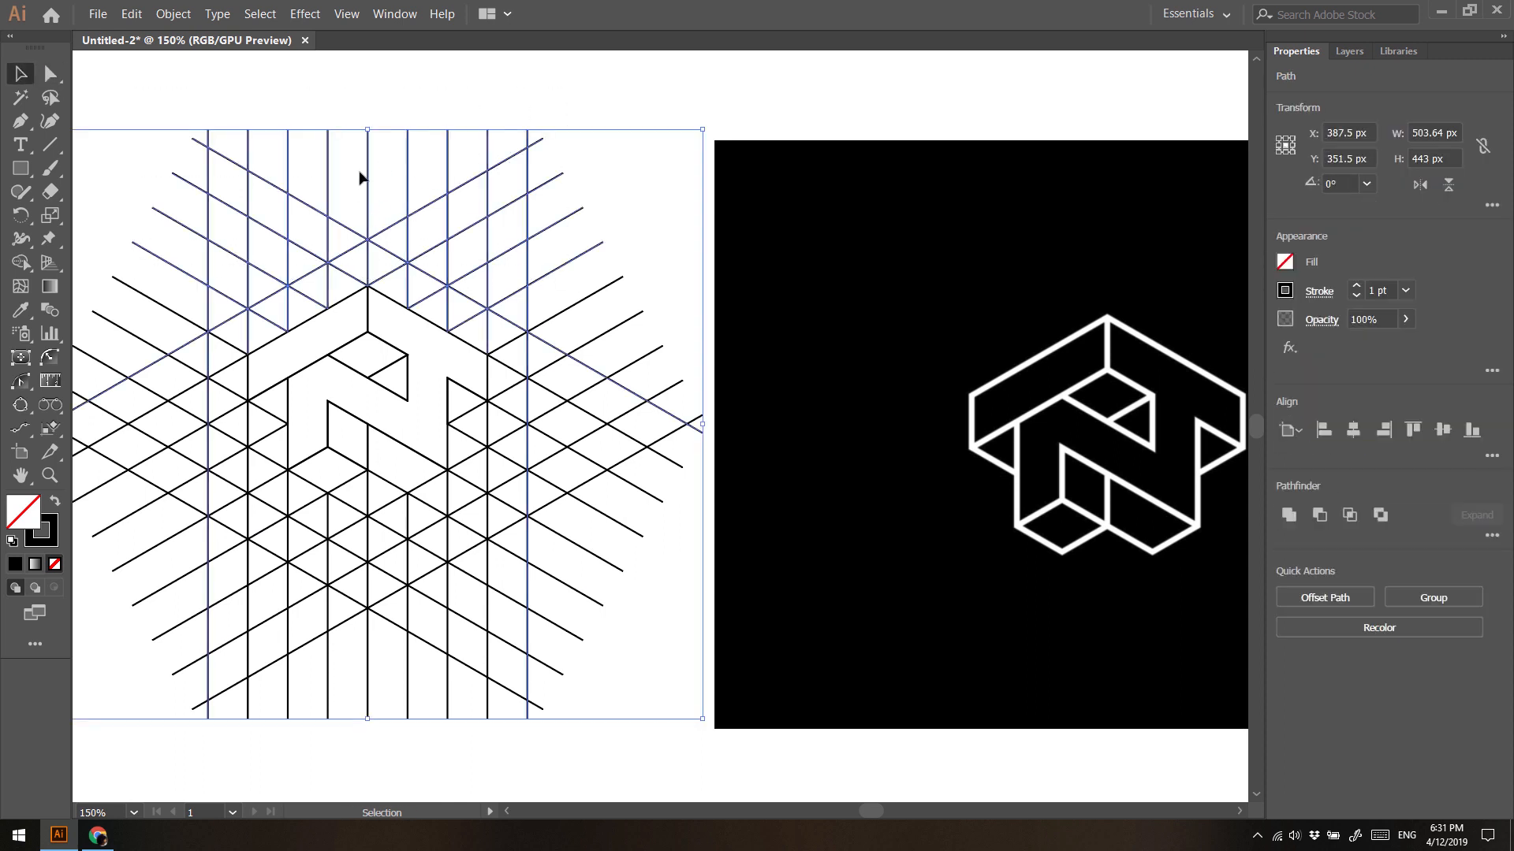
key("Delete")
left_click_drag(515, 253, 642, 740)
key("Delete")
left_click_drag(558, 719, 591, 496)
key("Delete")
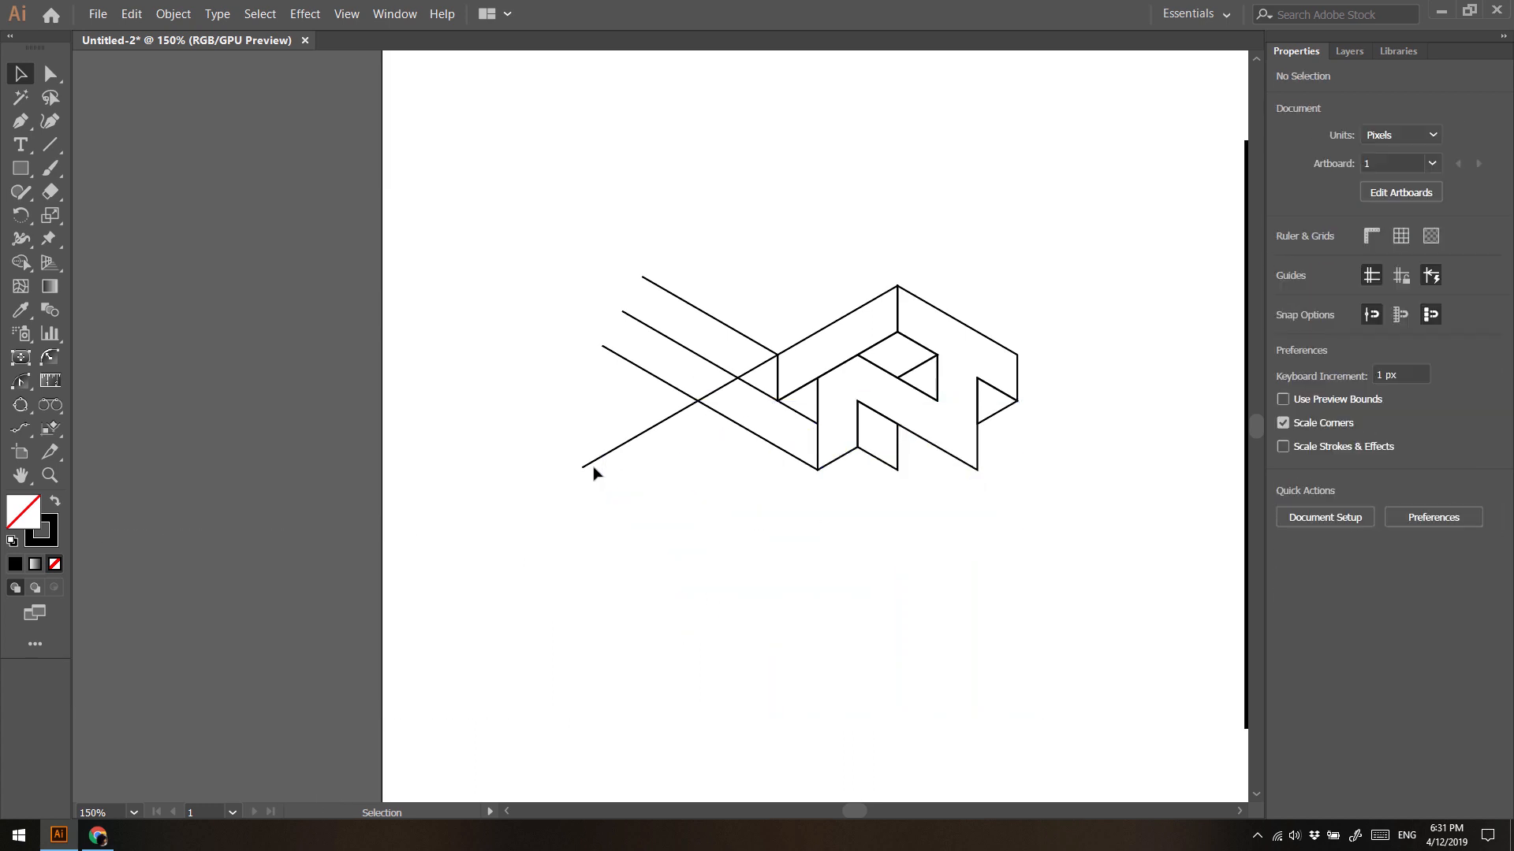
key("ctrl+z")
Delete the remaining grid lines below and to the left of the logo, keeping its two lower faces
left_click(513, 594)
left_click_drag(1041, 620, 1181, 717)
key("Delete")
left_click_drag(619, 204, 761, 558)
key("Delete")
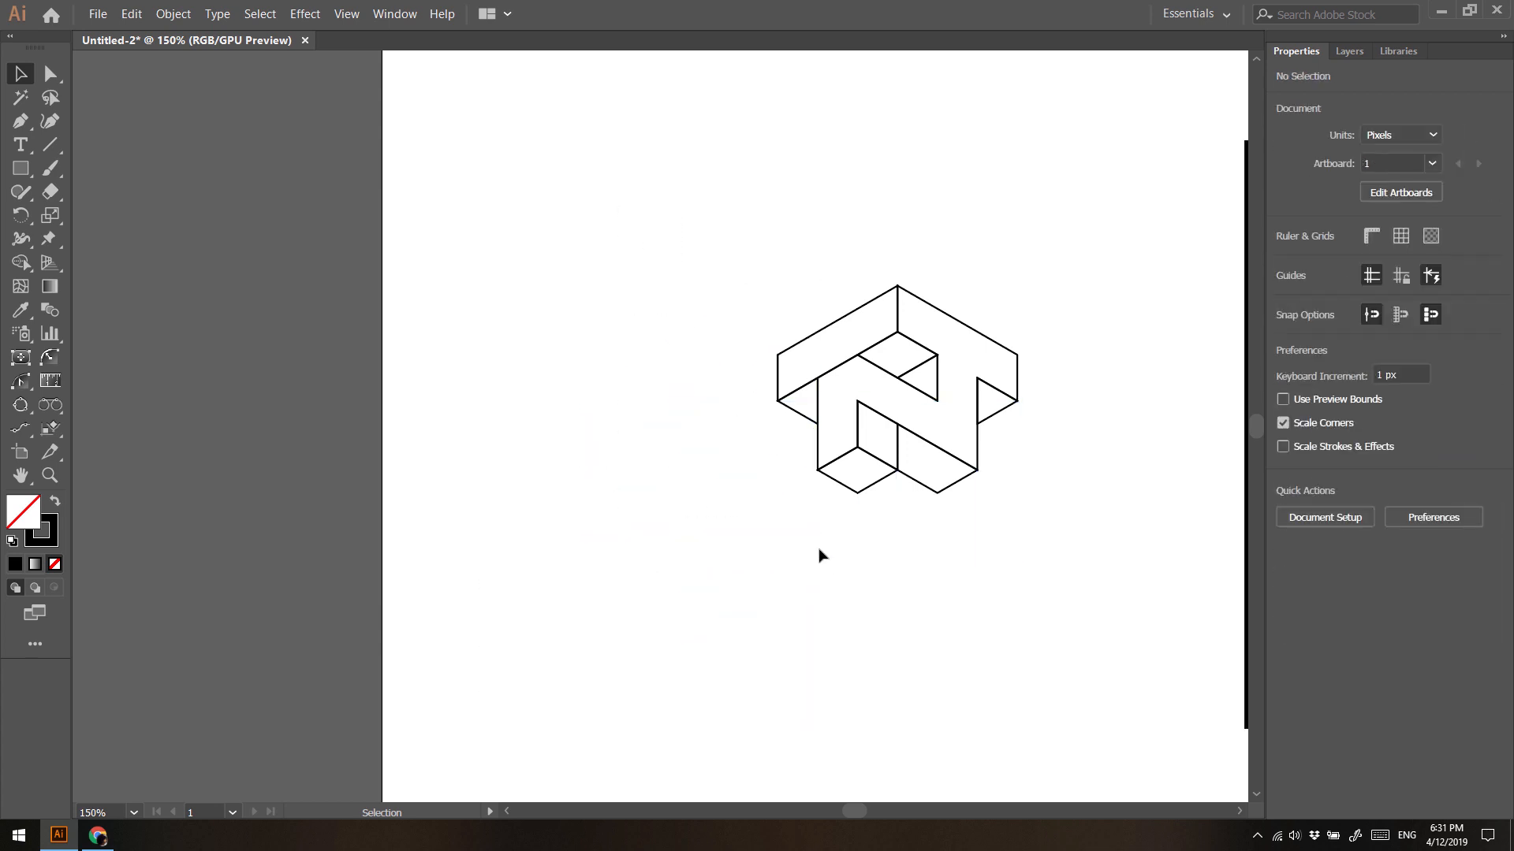
Select all the logo paths and move them closer to the reference image, centred at X 496.5 px, Y 362.52 px
scroll(867, 536, "right", 6)
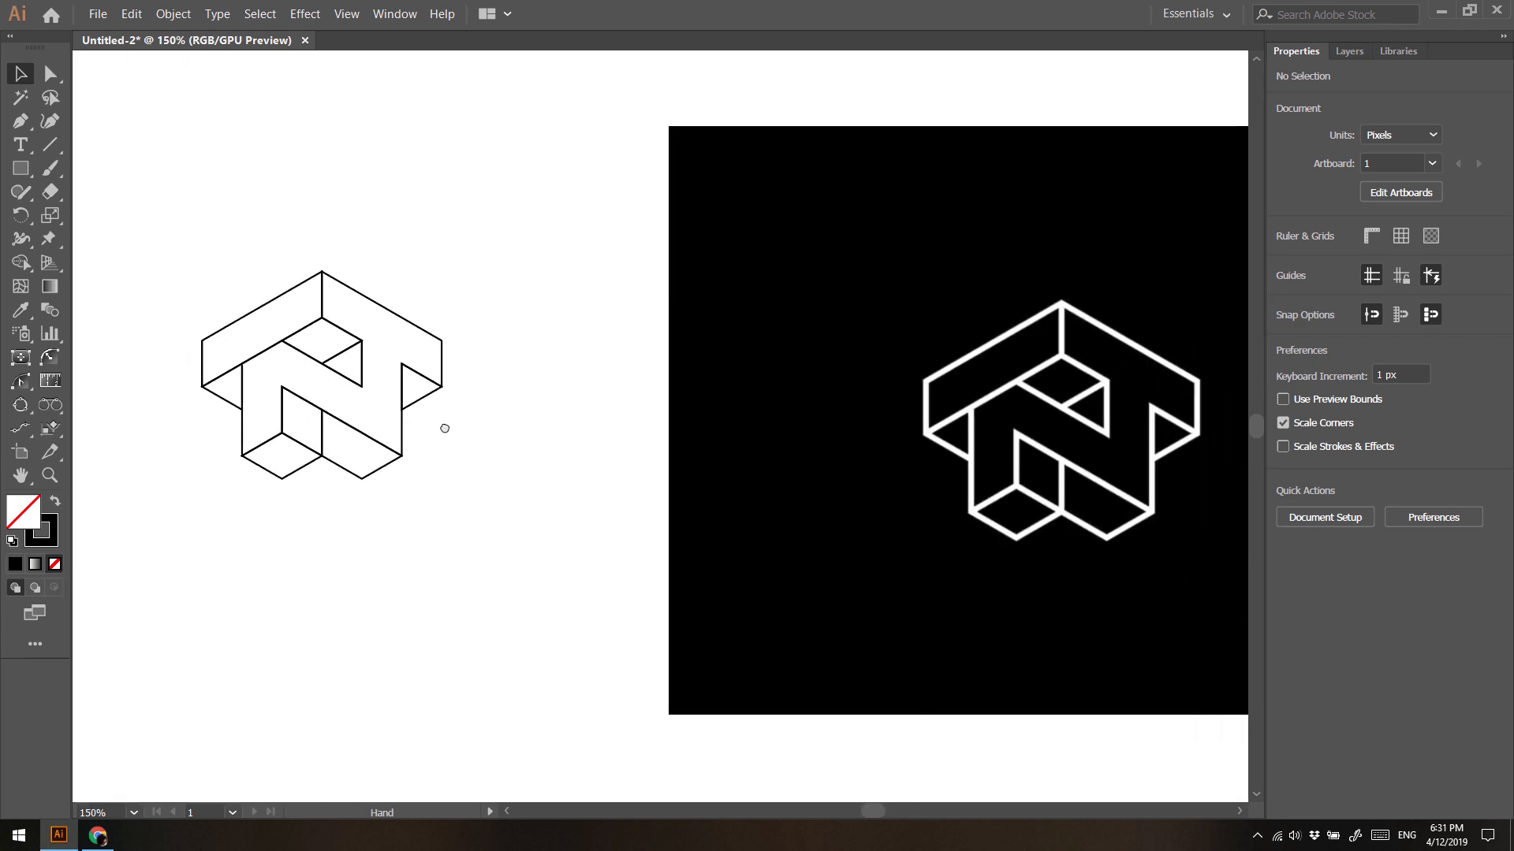
left_click_drag(163, 264, 414, 561)
left_click_drag(280, 359, 438, 416)
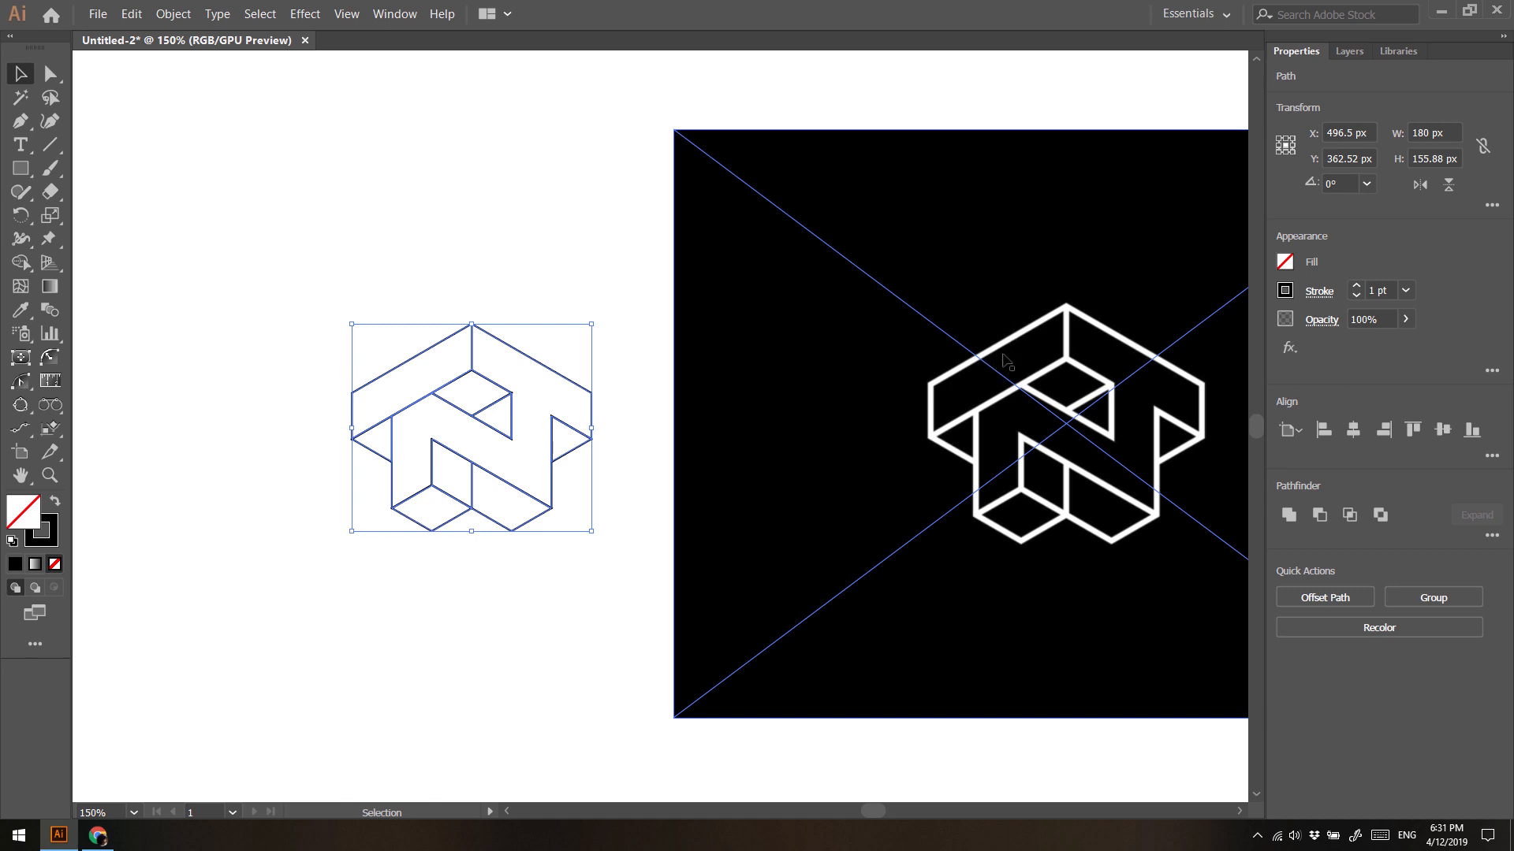
Set the stroke weight of the logo paths to 4 pt
left_click(1380, 290)
key("Up")
key("Up")
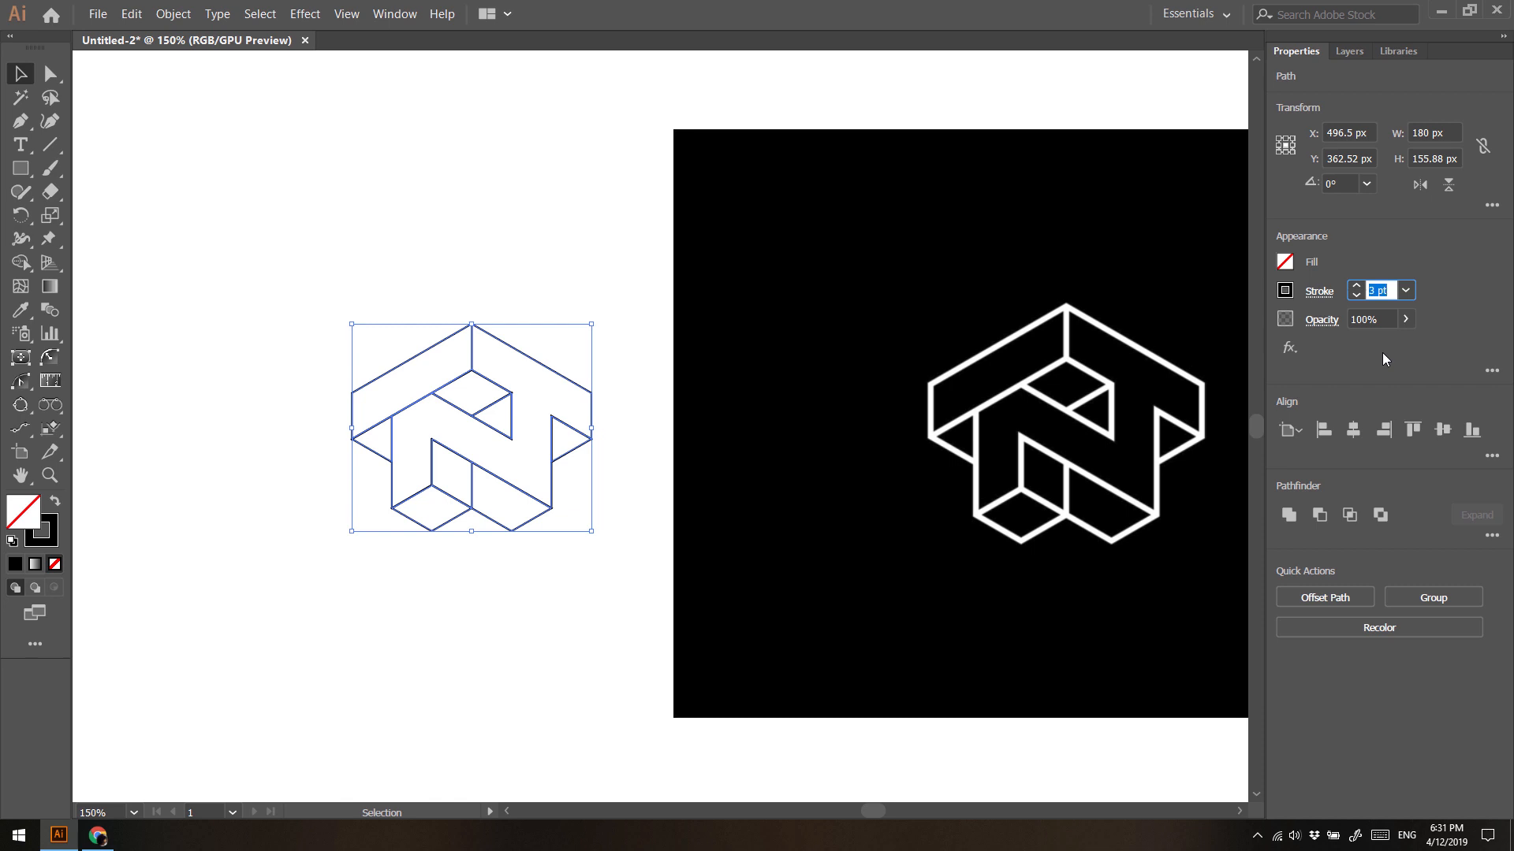
key("Tab")
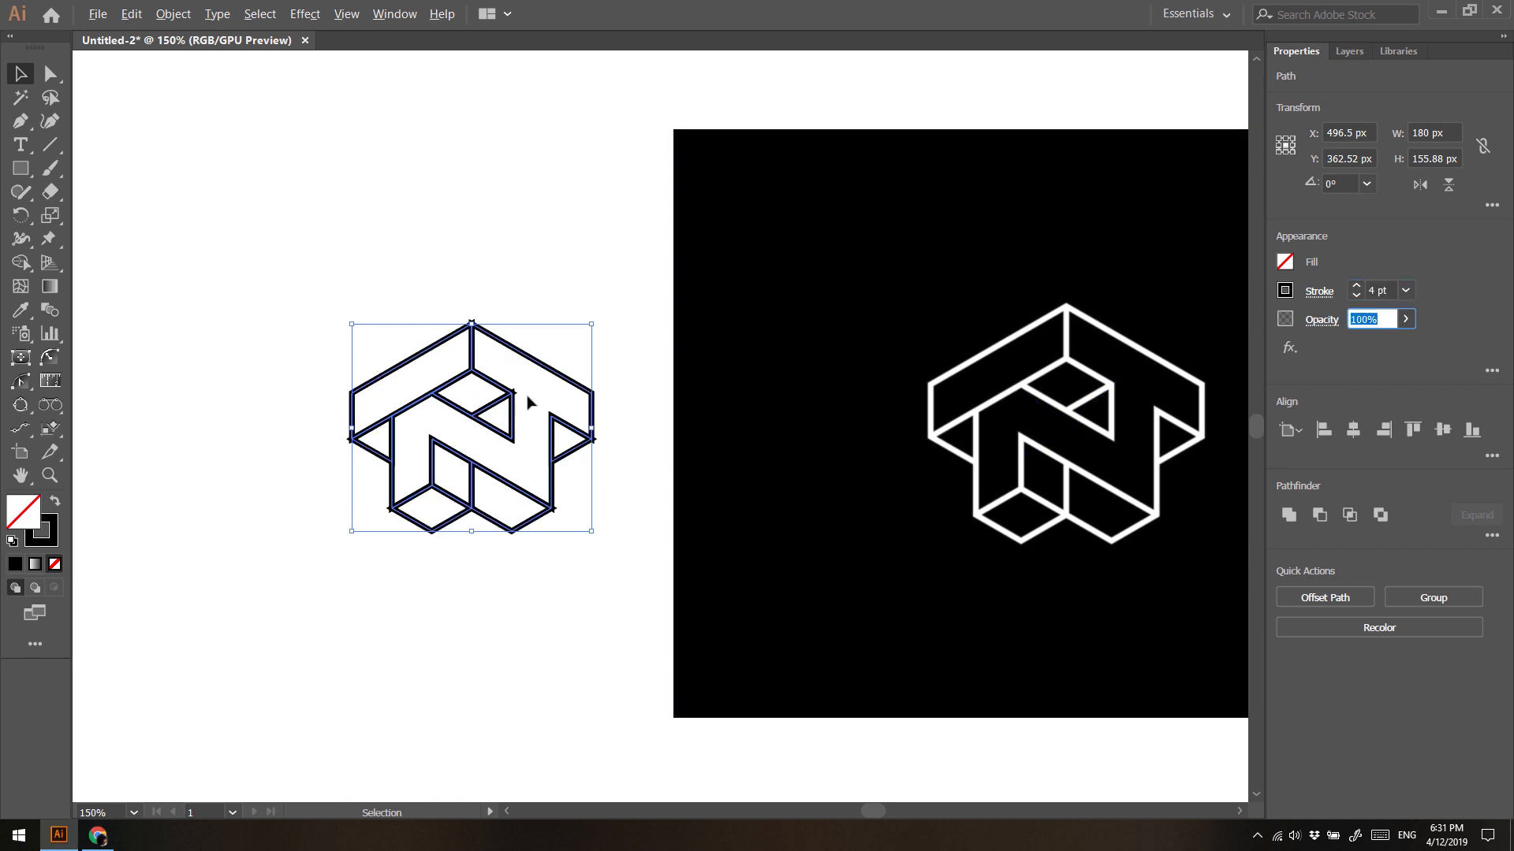
Inspect the protruding stroke corners up close and change the logo paths' corner style to Round Join
scroll(528, 402, "up", 7)
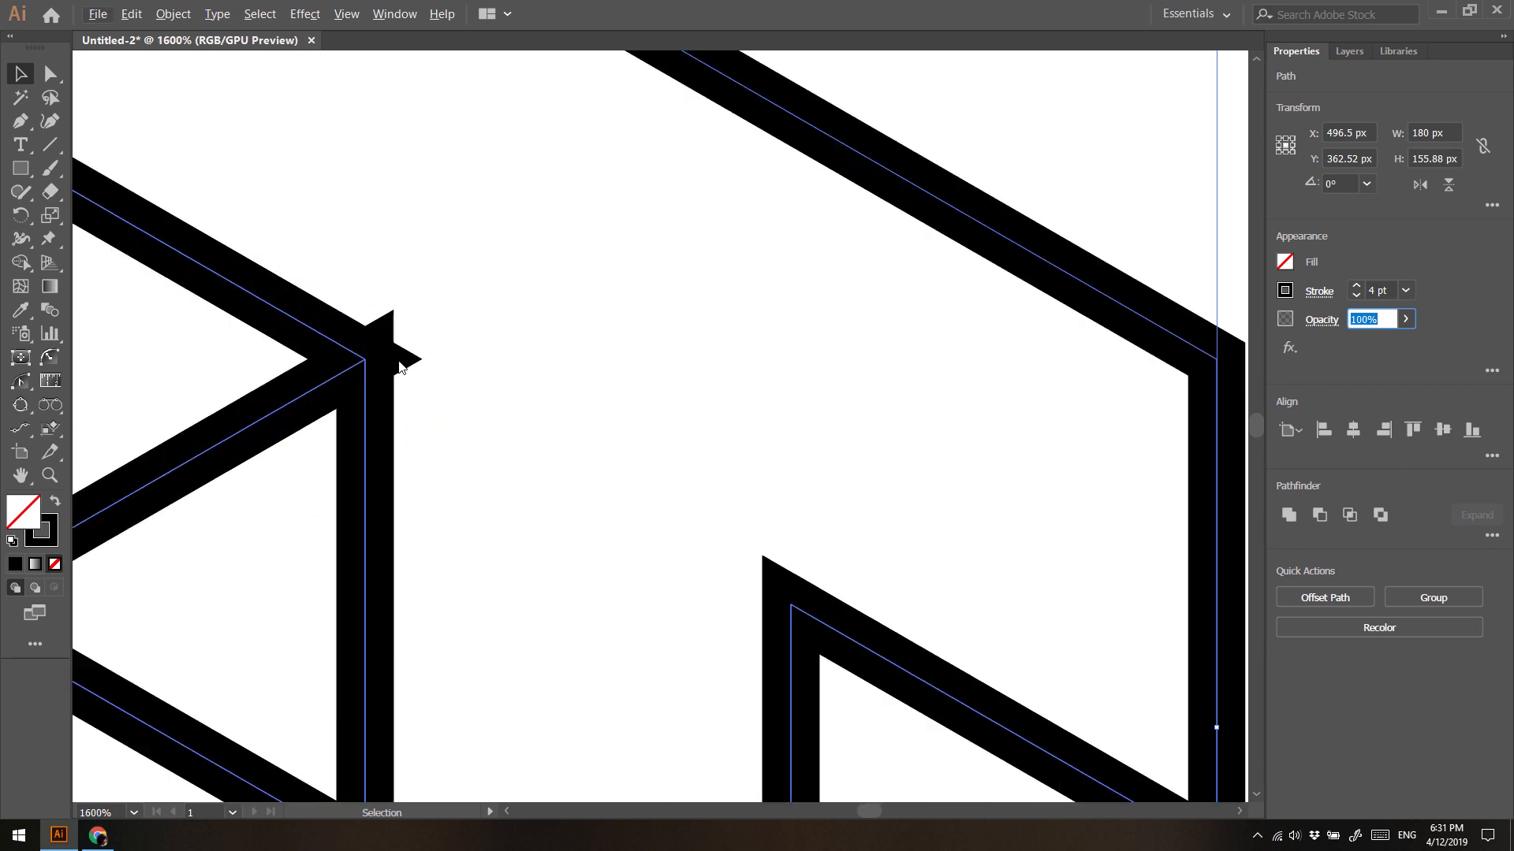
scroll(376, 403, "down", 3)
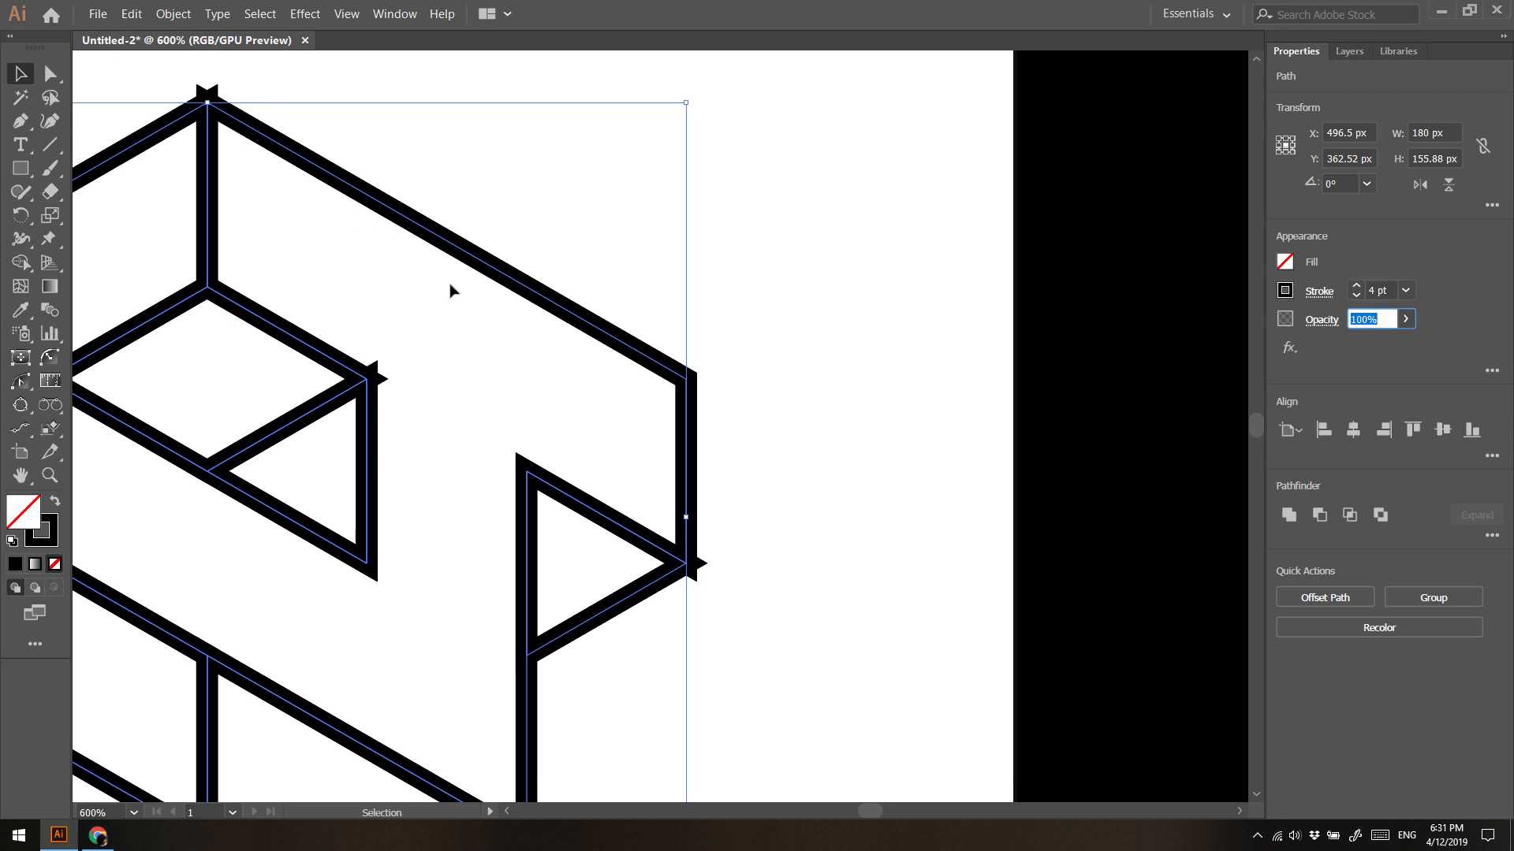
scroll(439, 339, "down", 3)
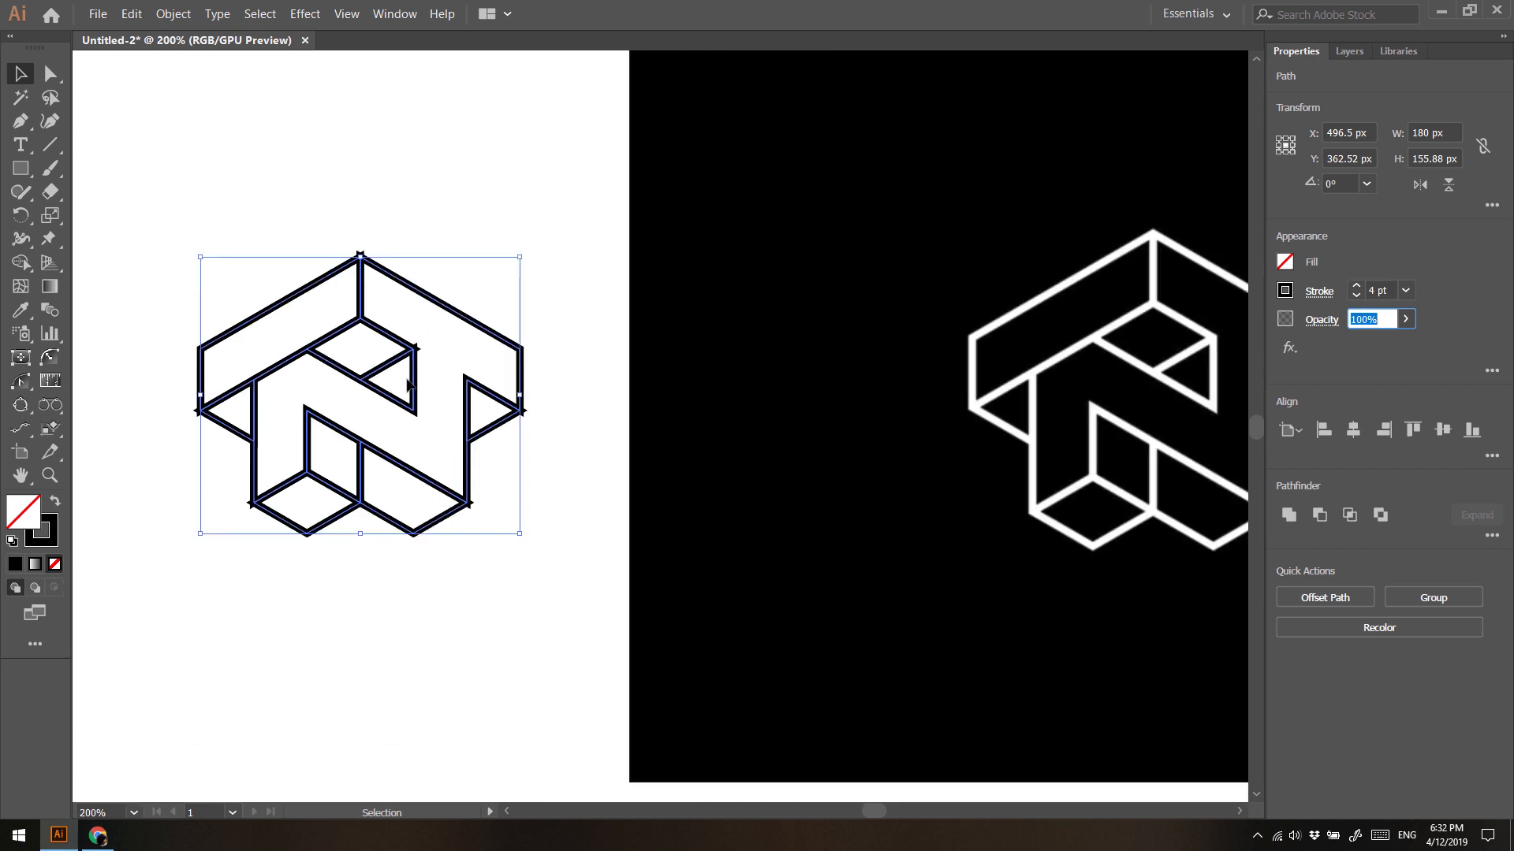
left_click(1321, 291)
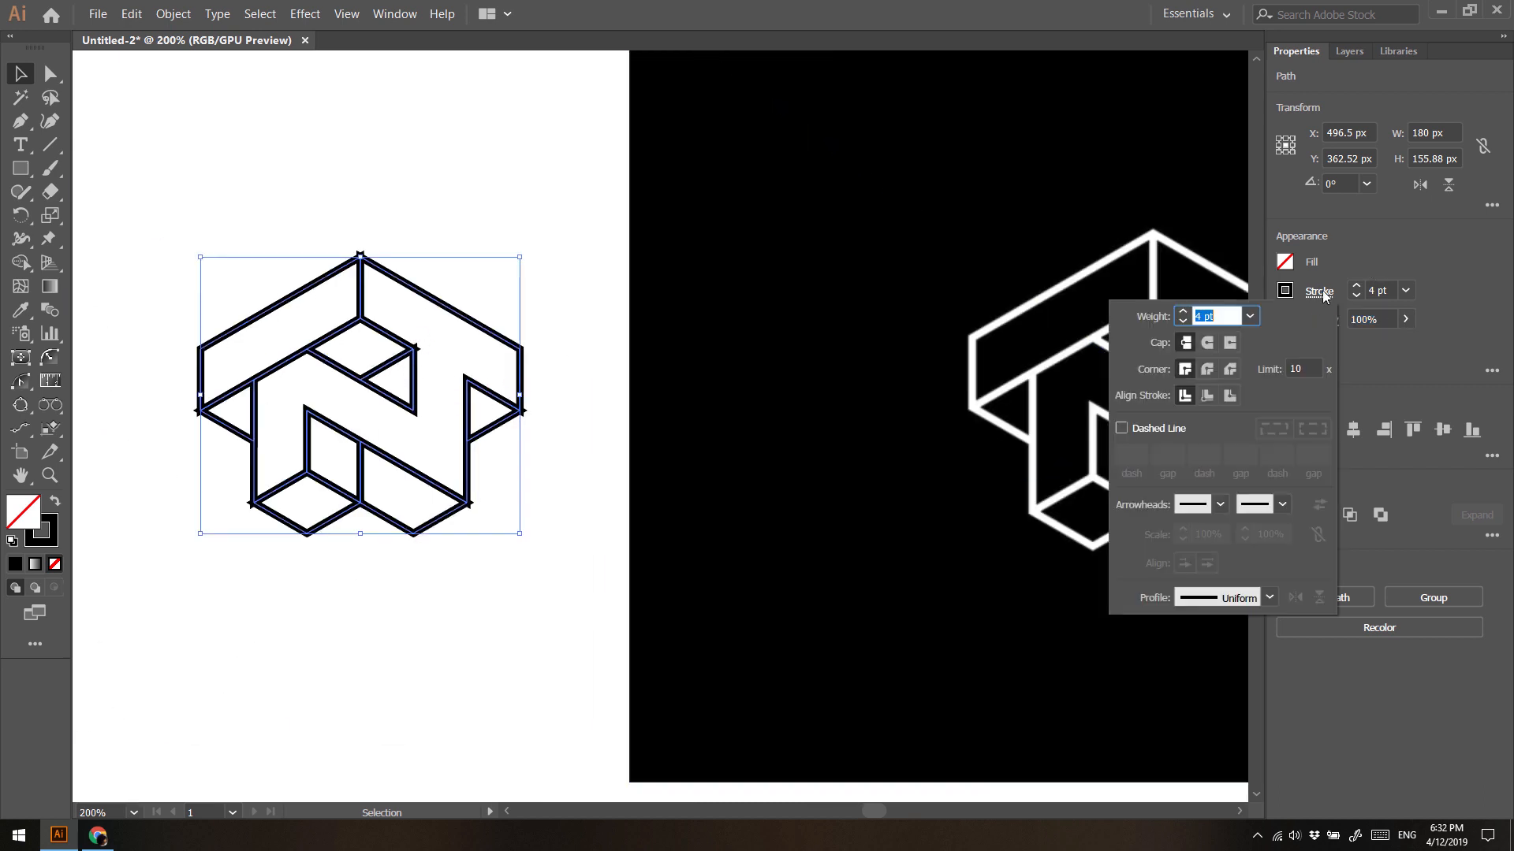
left_click(1207, 371)
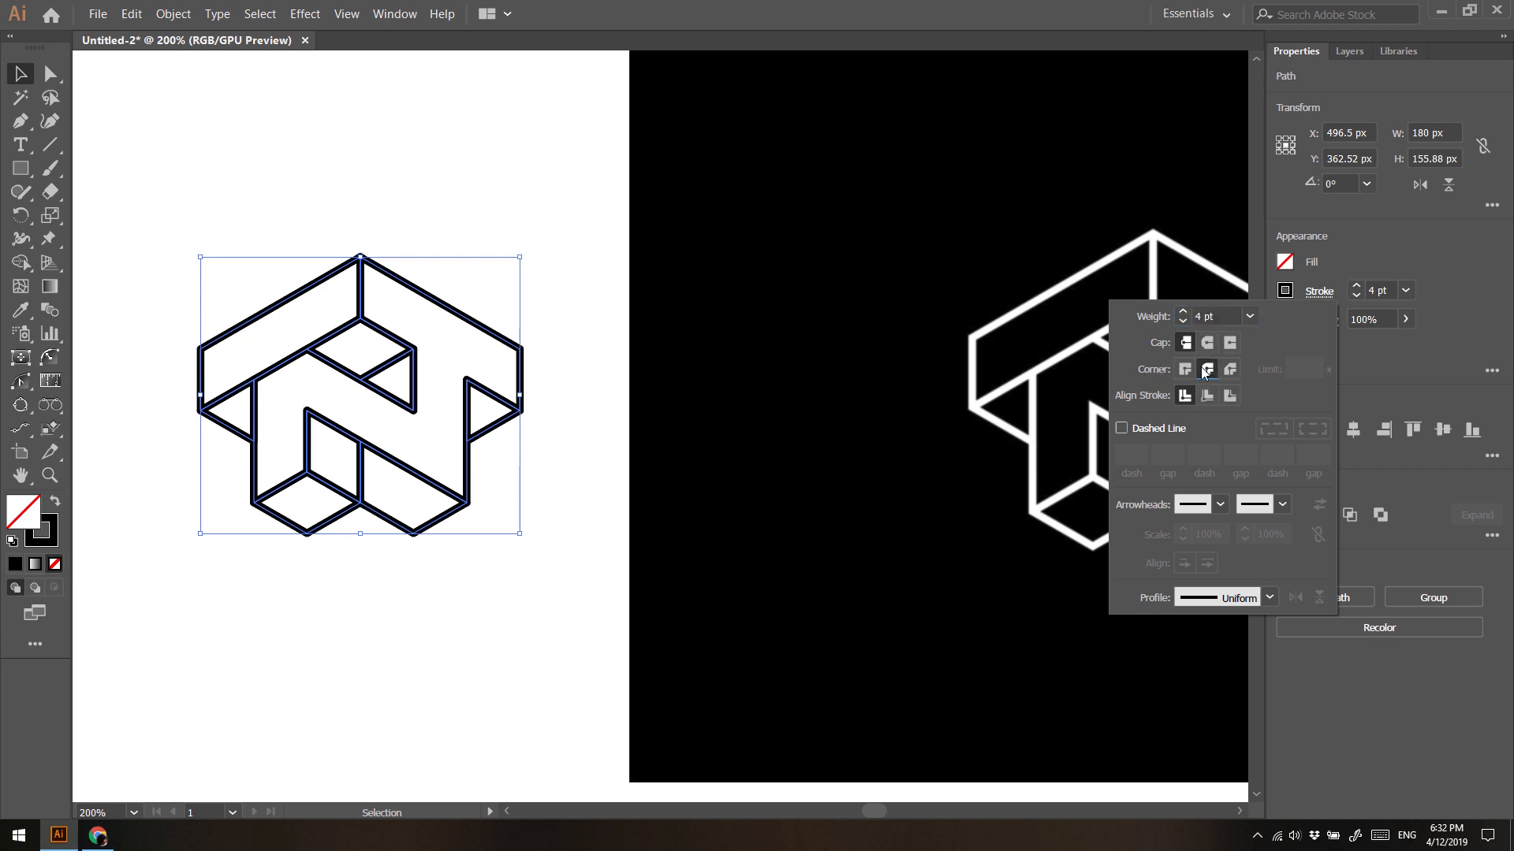
left_click(169, 259)
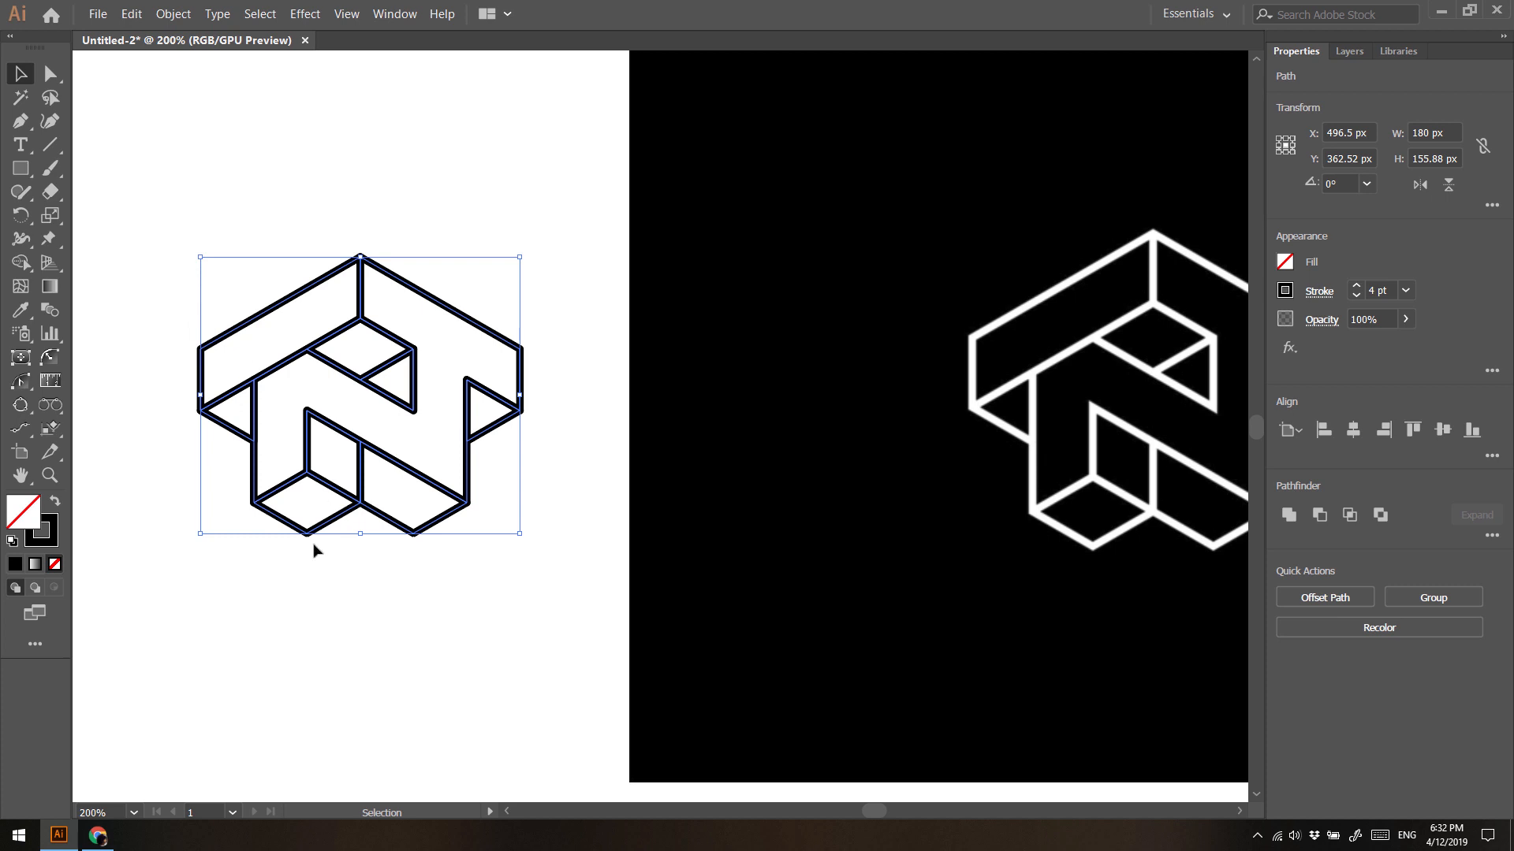
left_click(324, 619)
Select all the logo paths and group them into one object
left_click_drag(411, 582, 315, 593)
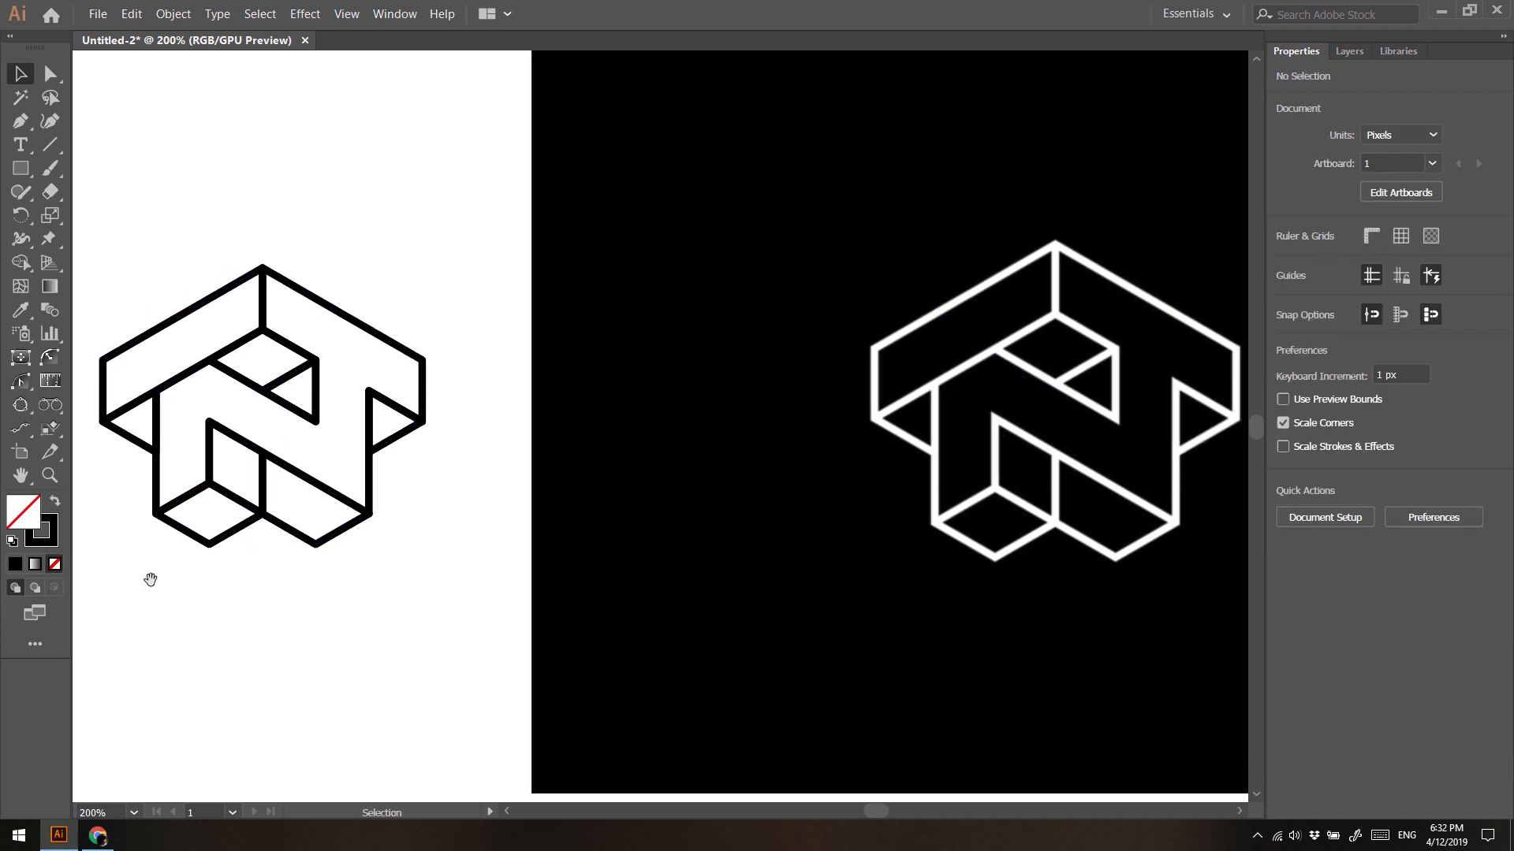
left_click_drag(150, 581, 646, 530)
scroll(556, 520, "down", 2)
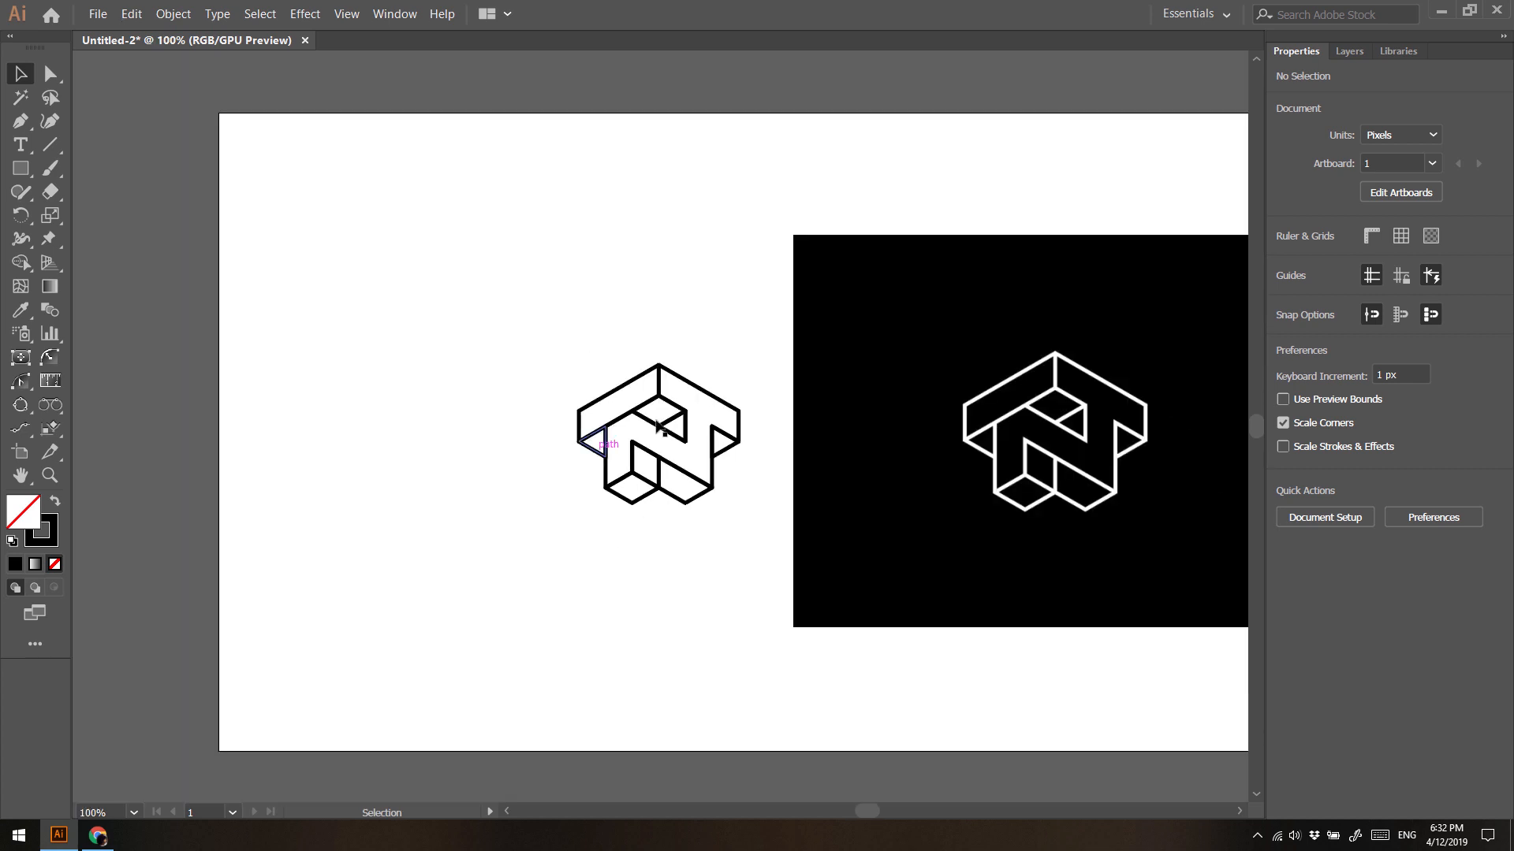
left_click_drag(535, 329, 756, 567)
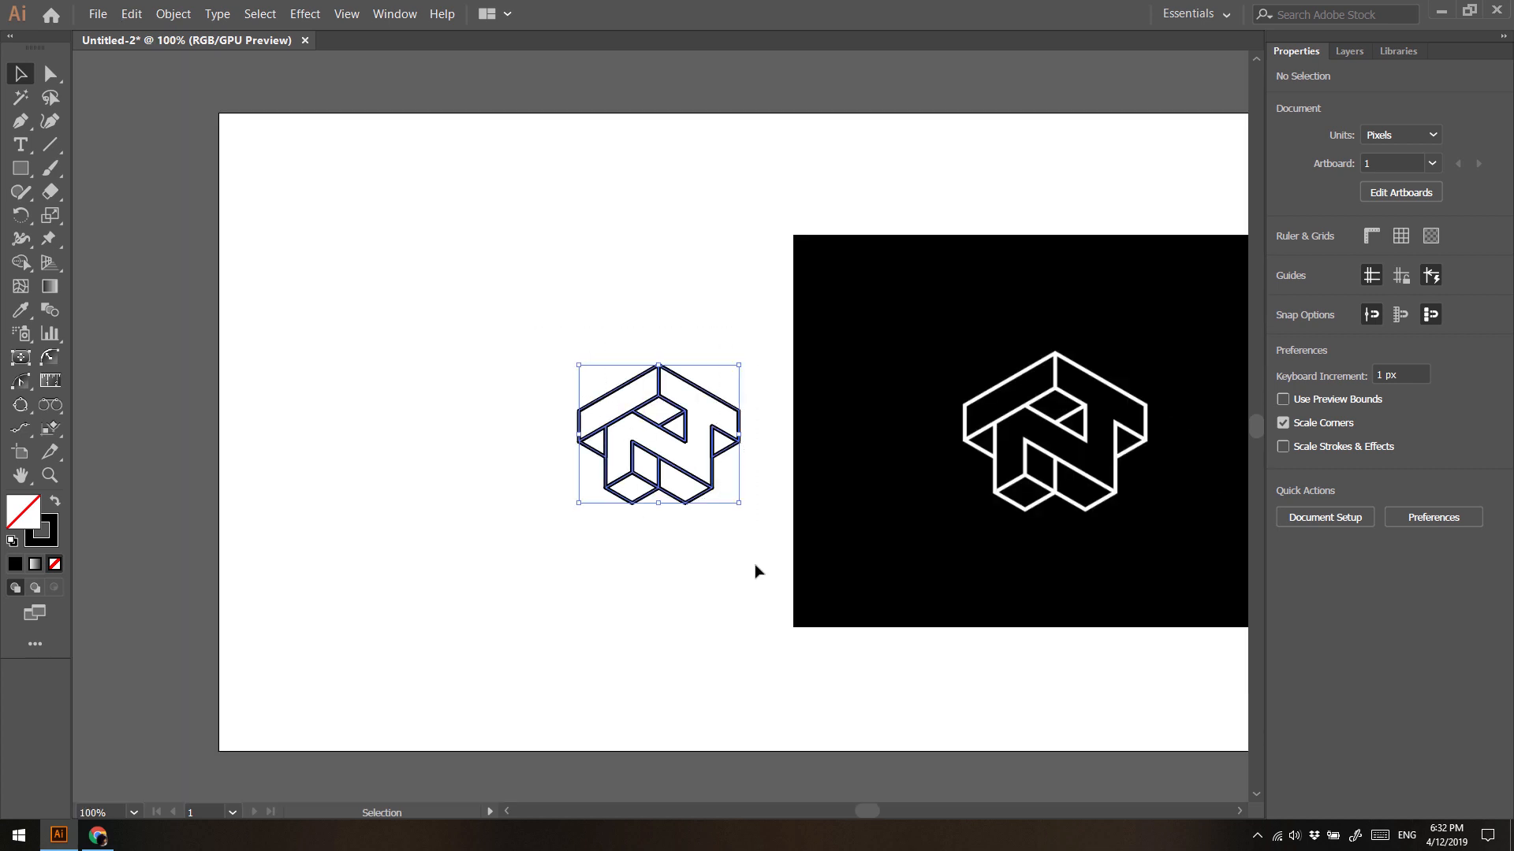
left_click(173, 15)
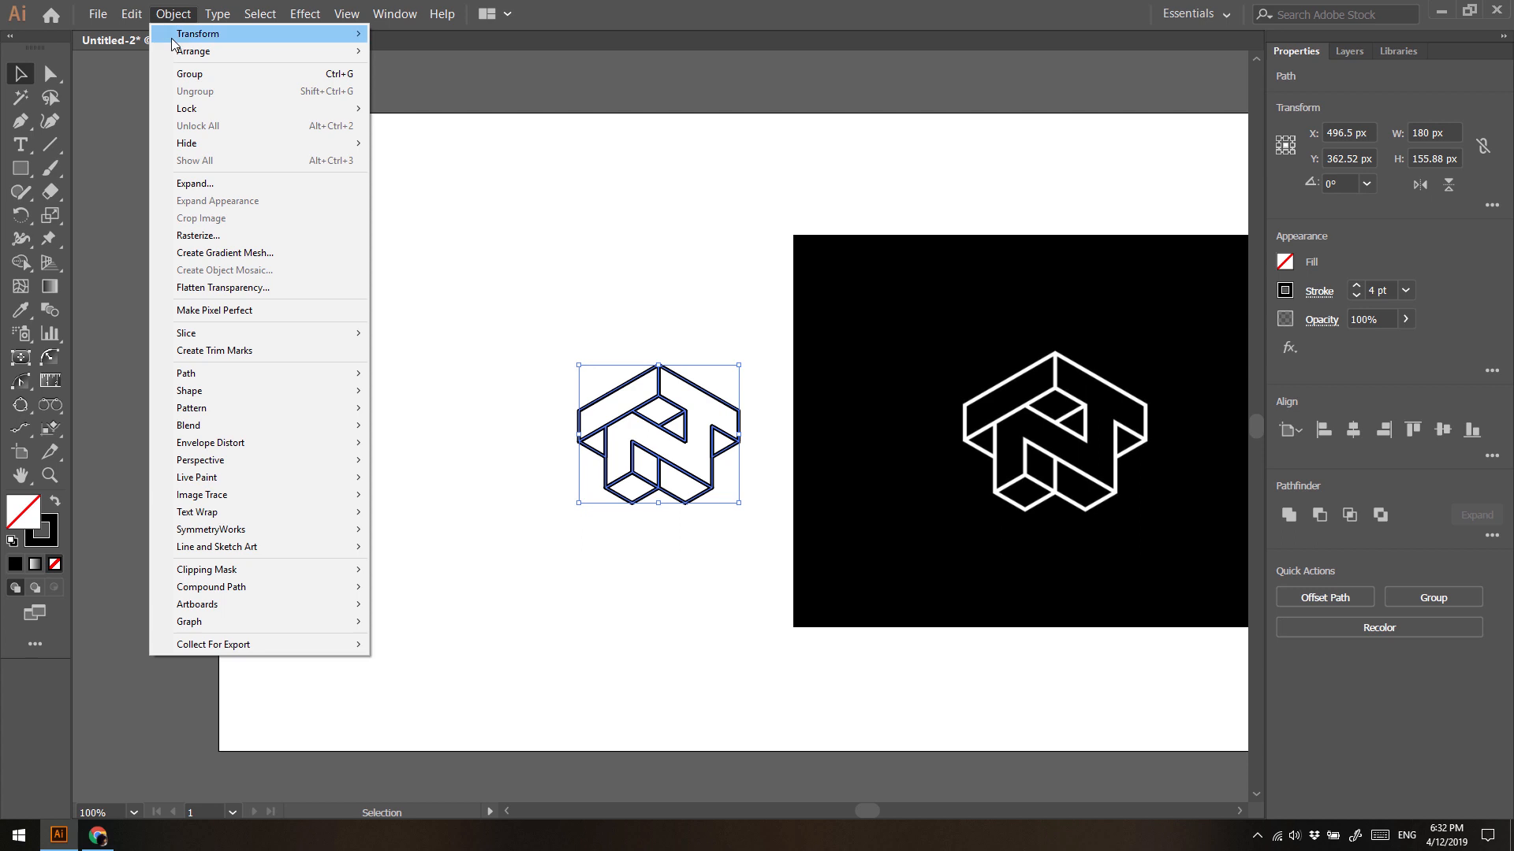
left_click(185, 73)
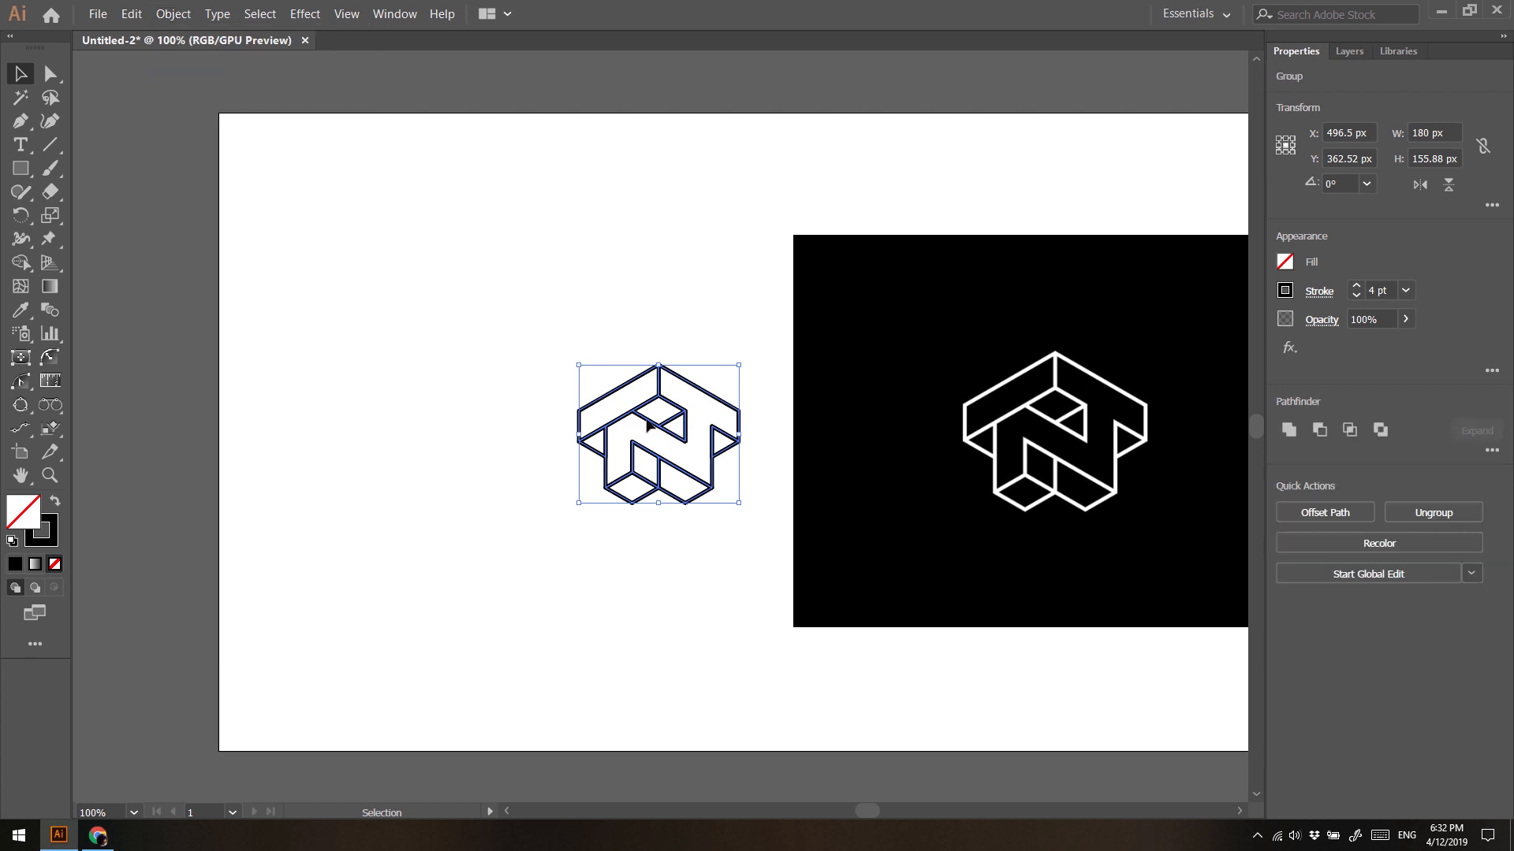
Move the logo group away from the reference image to X 362 px and draw a rectangle about 550 by 443 px around it
left_click_drag(658, 429, 543, 437)
left_click(360, 455)
key("m")
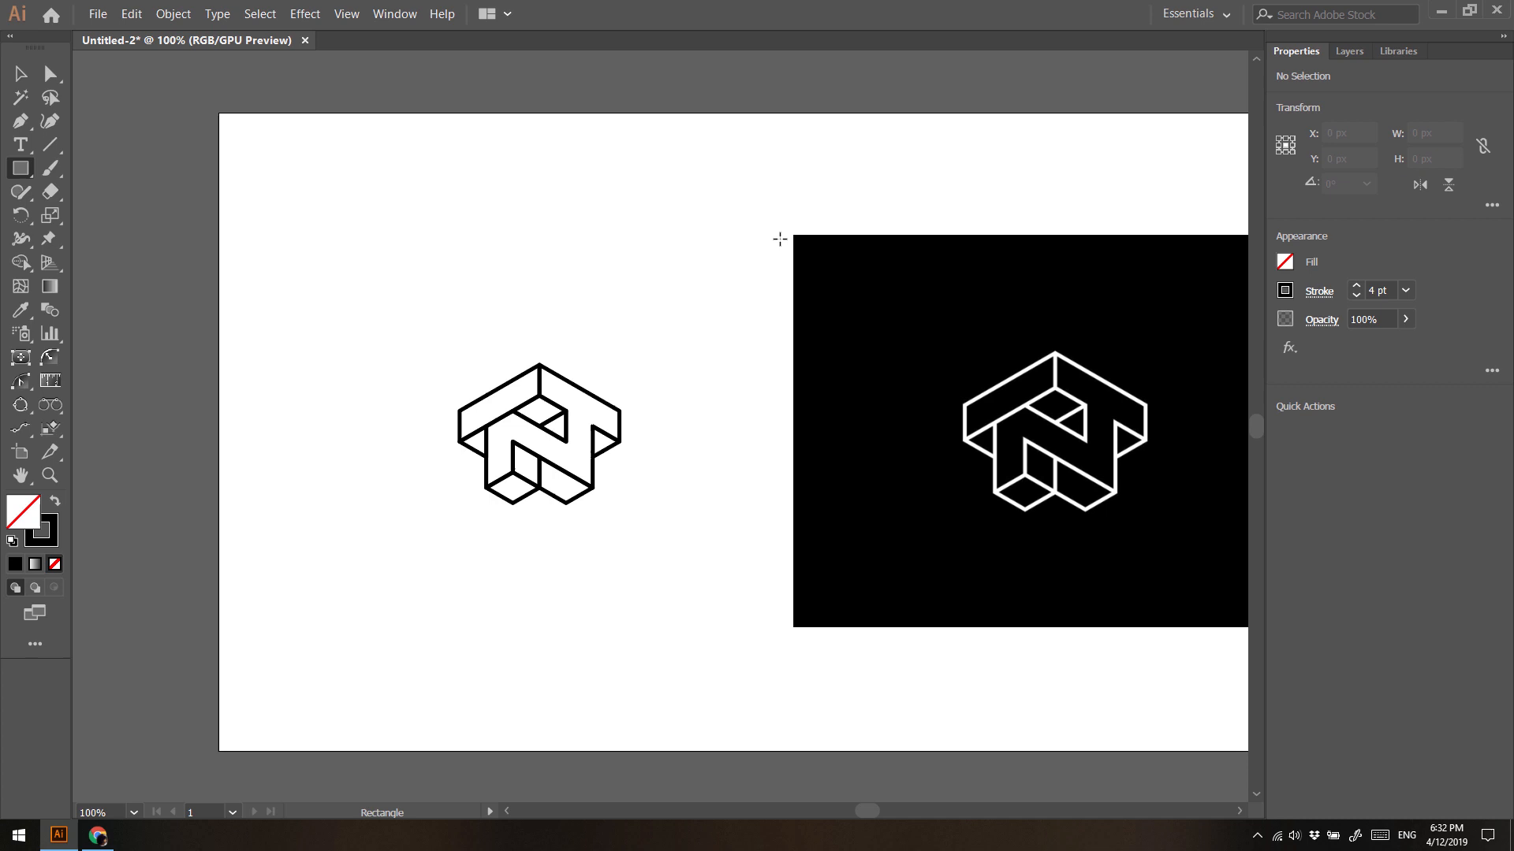
left_click_drag(779, 234, 292, 627)
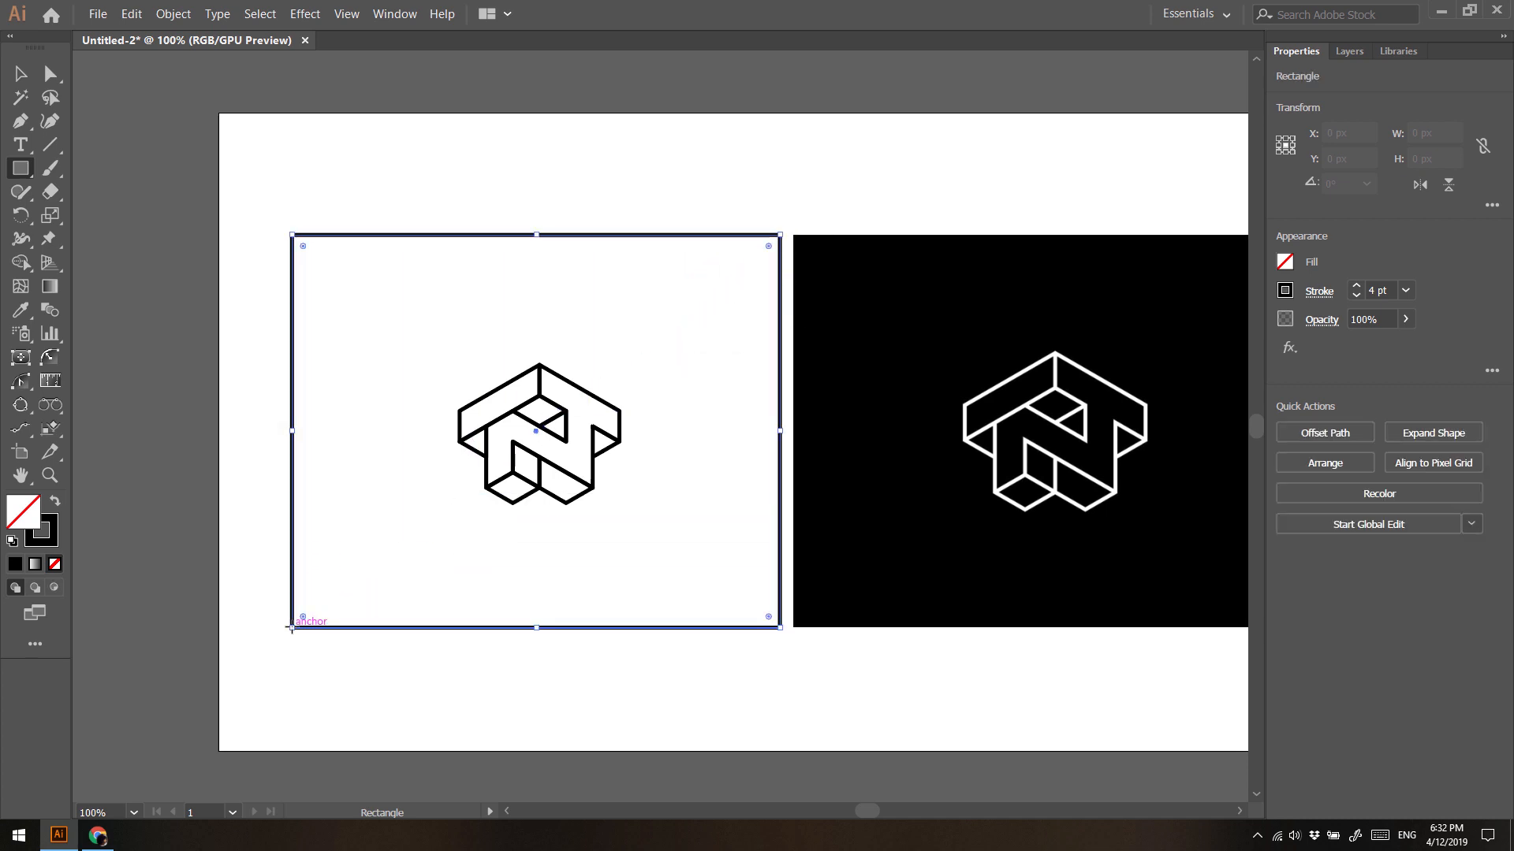
Fill the rectangle around the logo with black and set its stroke to none
left_click(1281, 265)
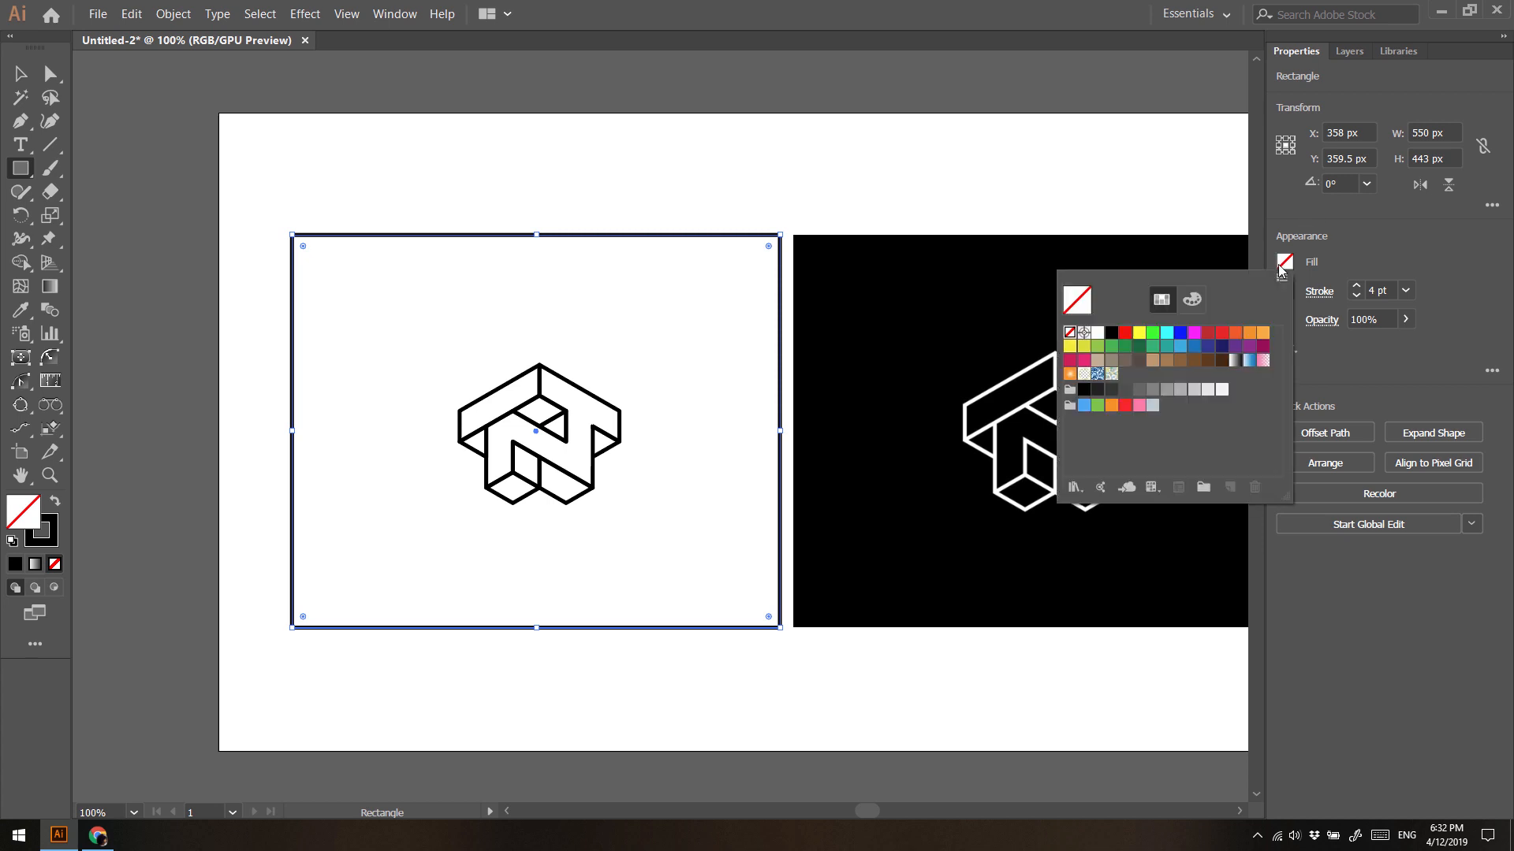
left_click(1111, 334)
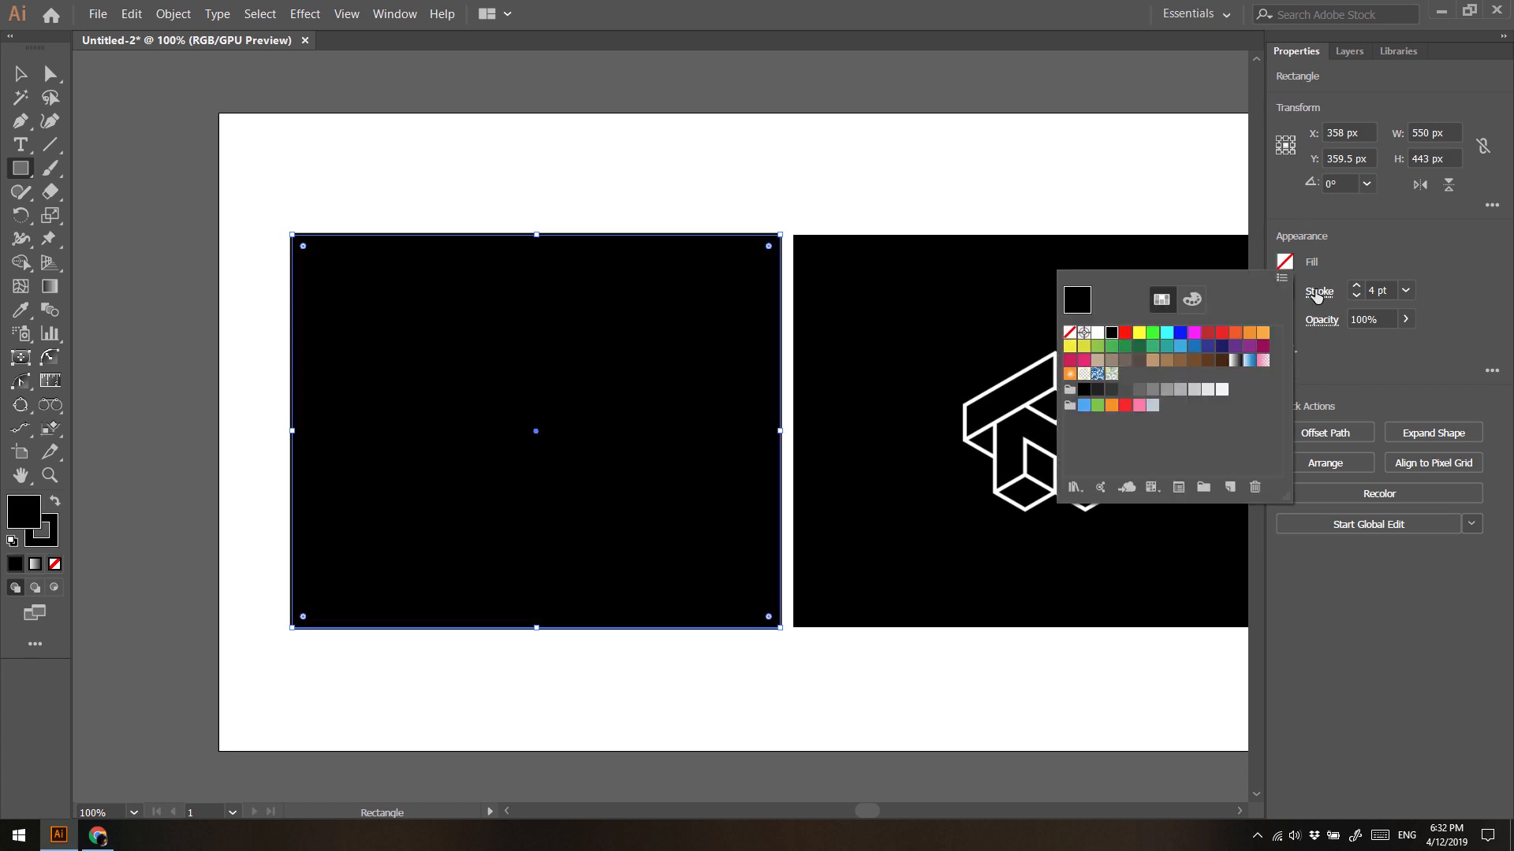
left_click(1346, 252)
left_click(1285, 291)
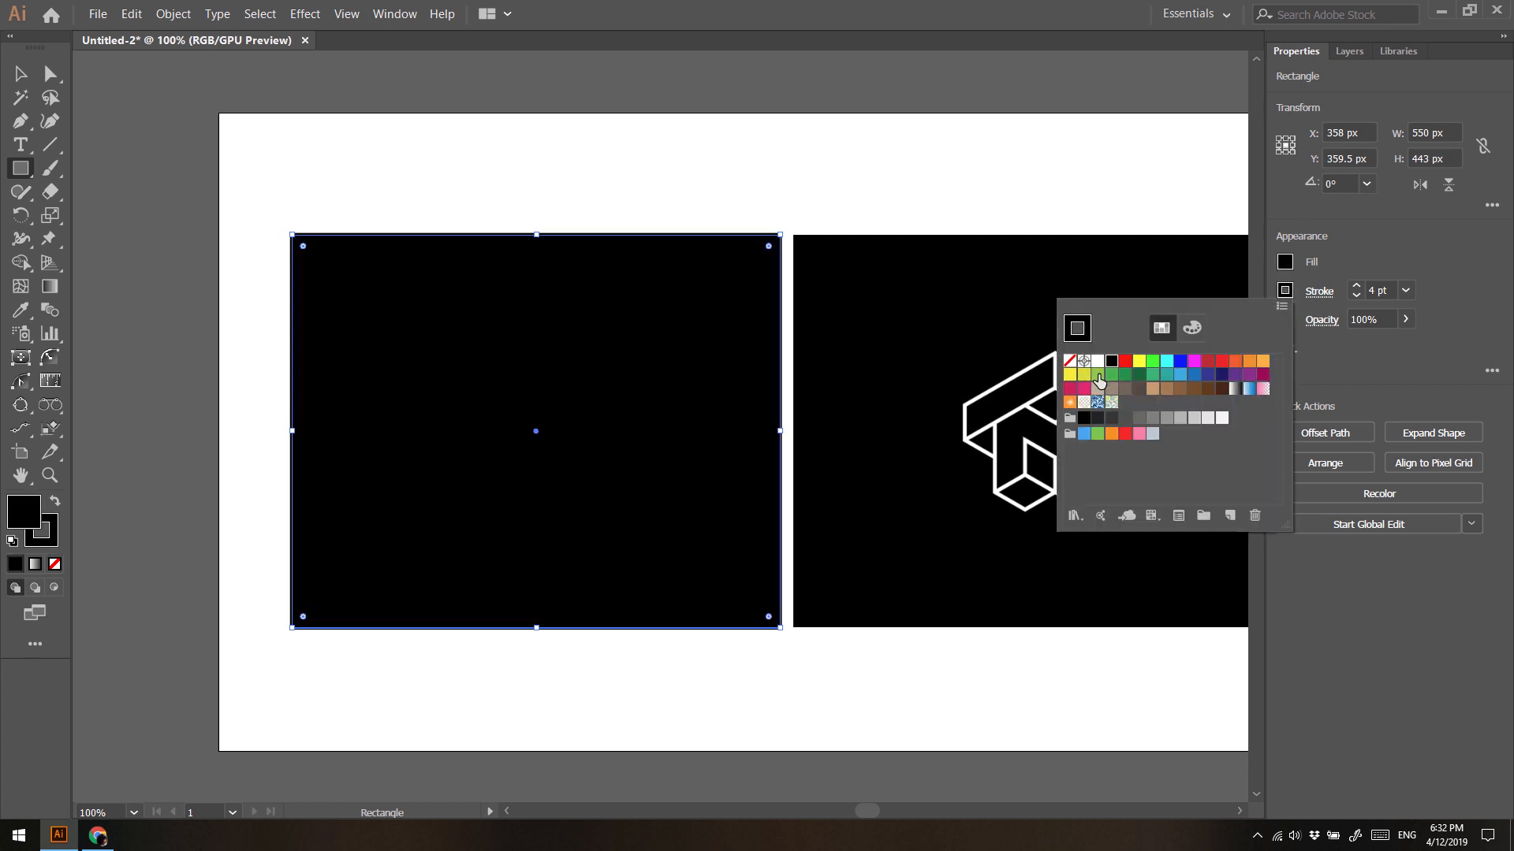
left_click(1069, 362)
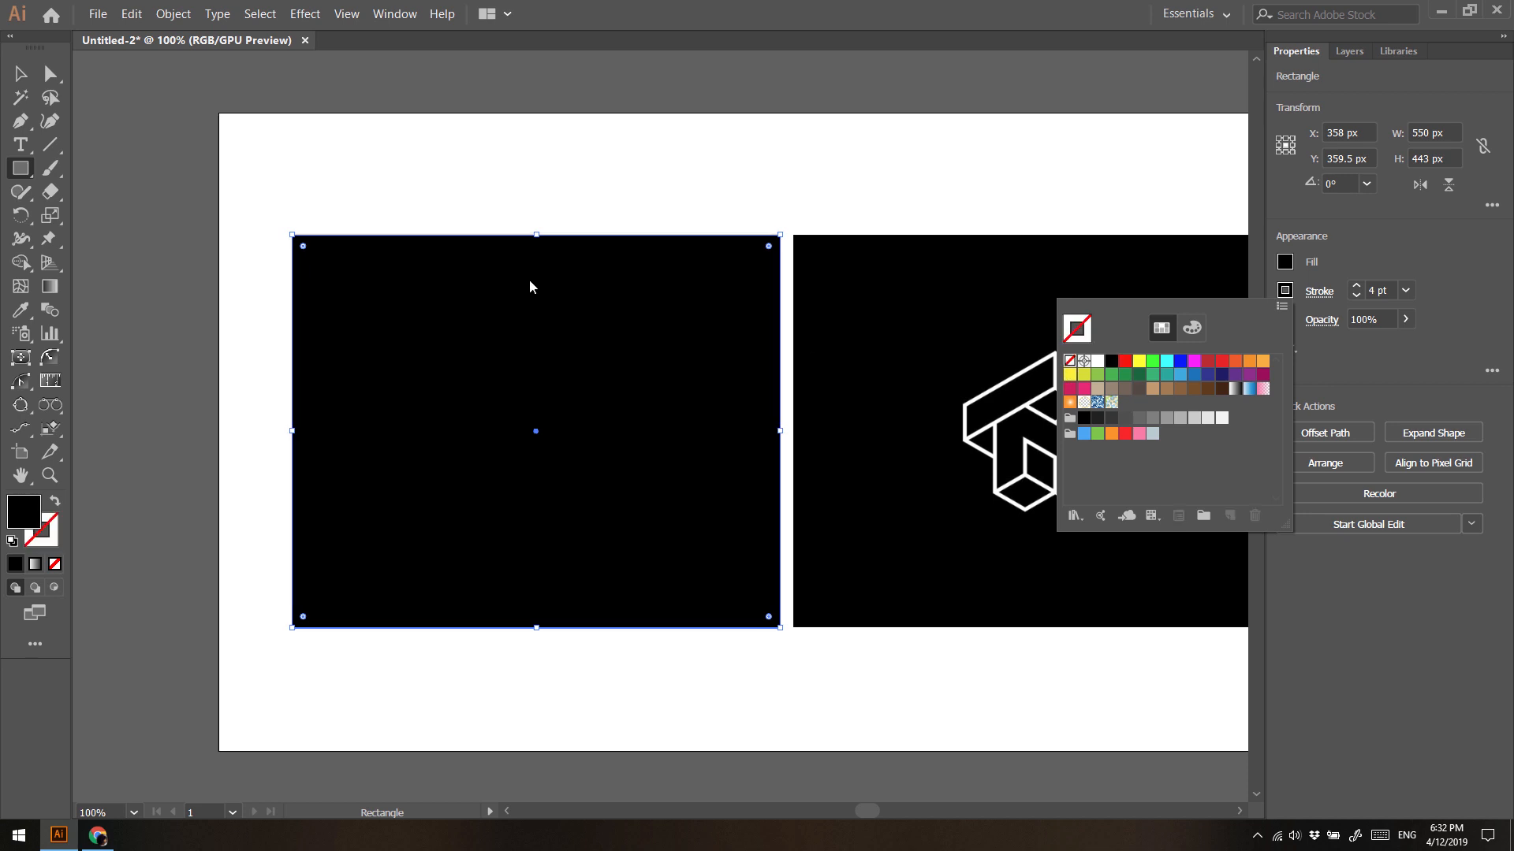
Send the black rectangle to the back, behind the logo group, and deselect it
left_click(10, 70)
left_click(17, 75)
right_click(410, 297)
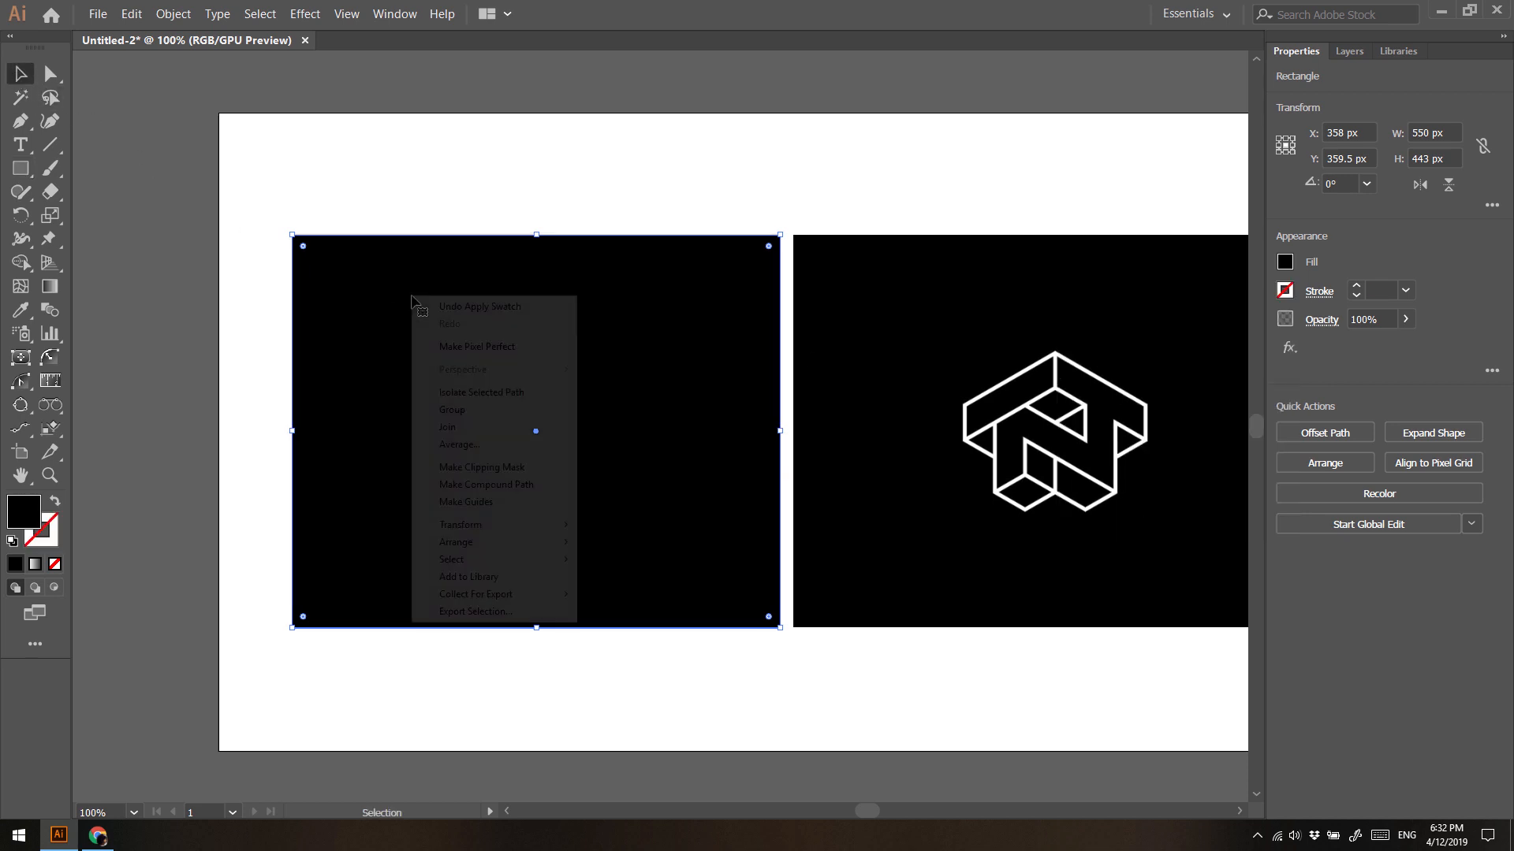
mouse_move(491, 554)
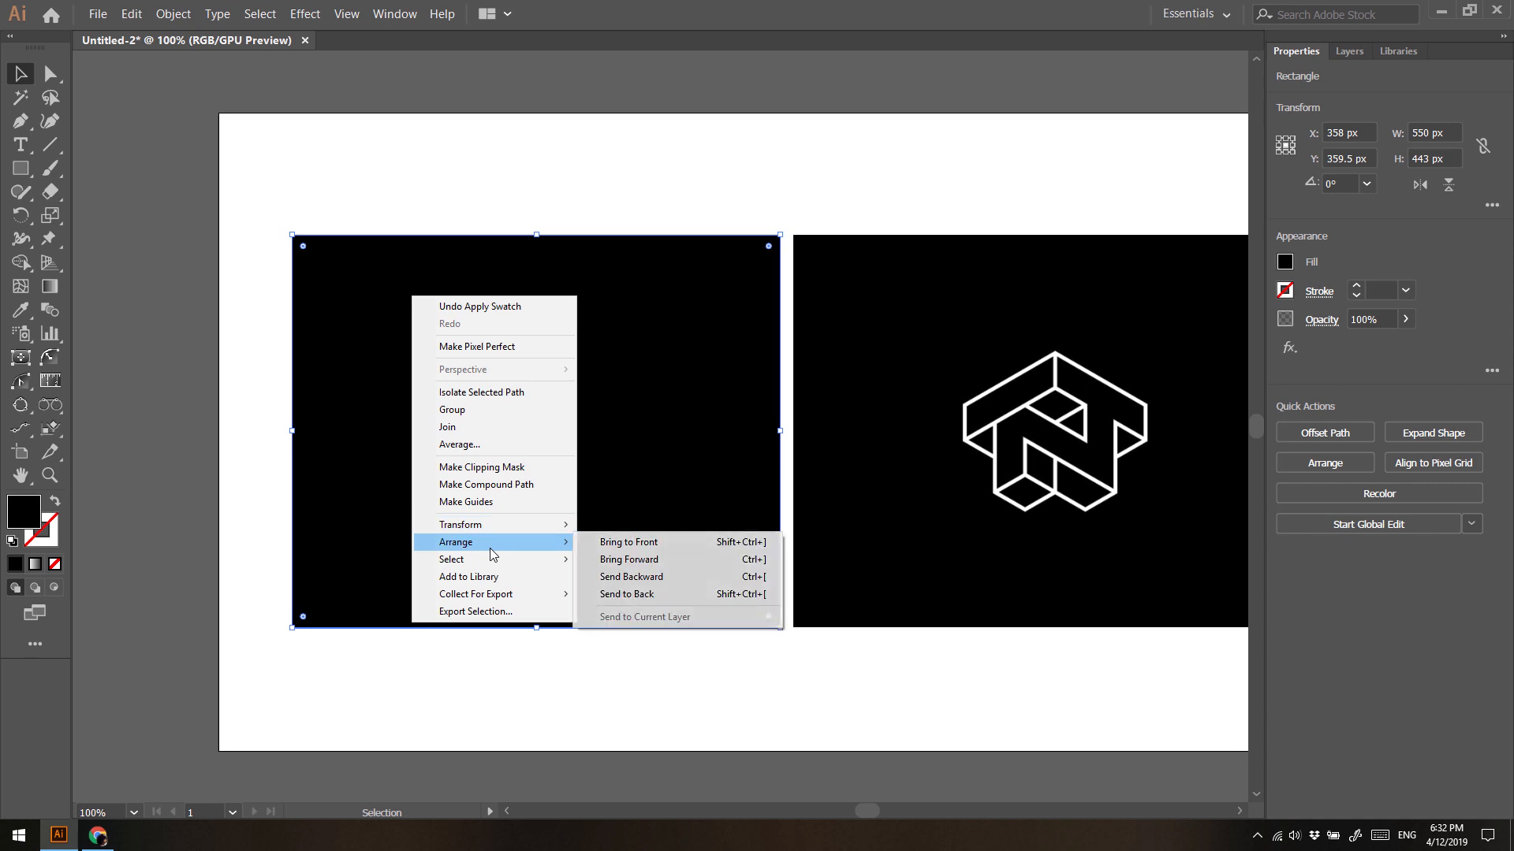
left_click(623, 595)
left_click(461, 691)
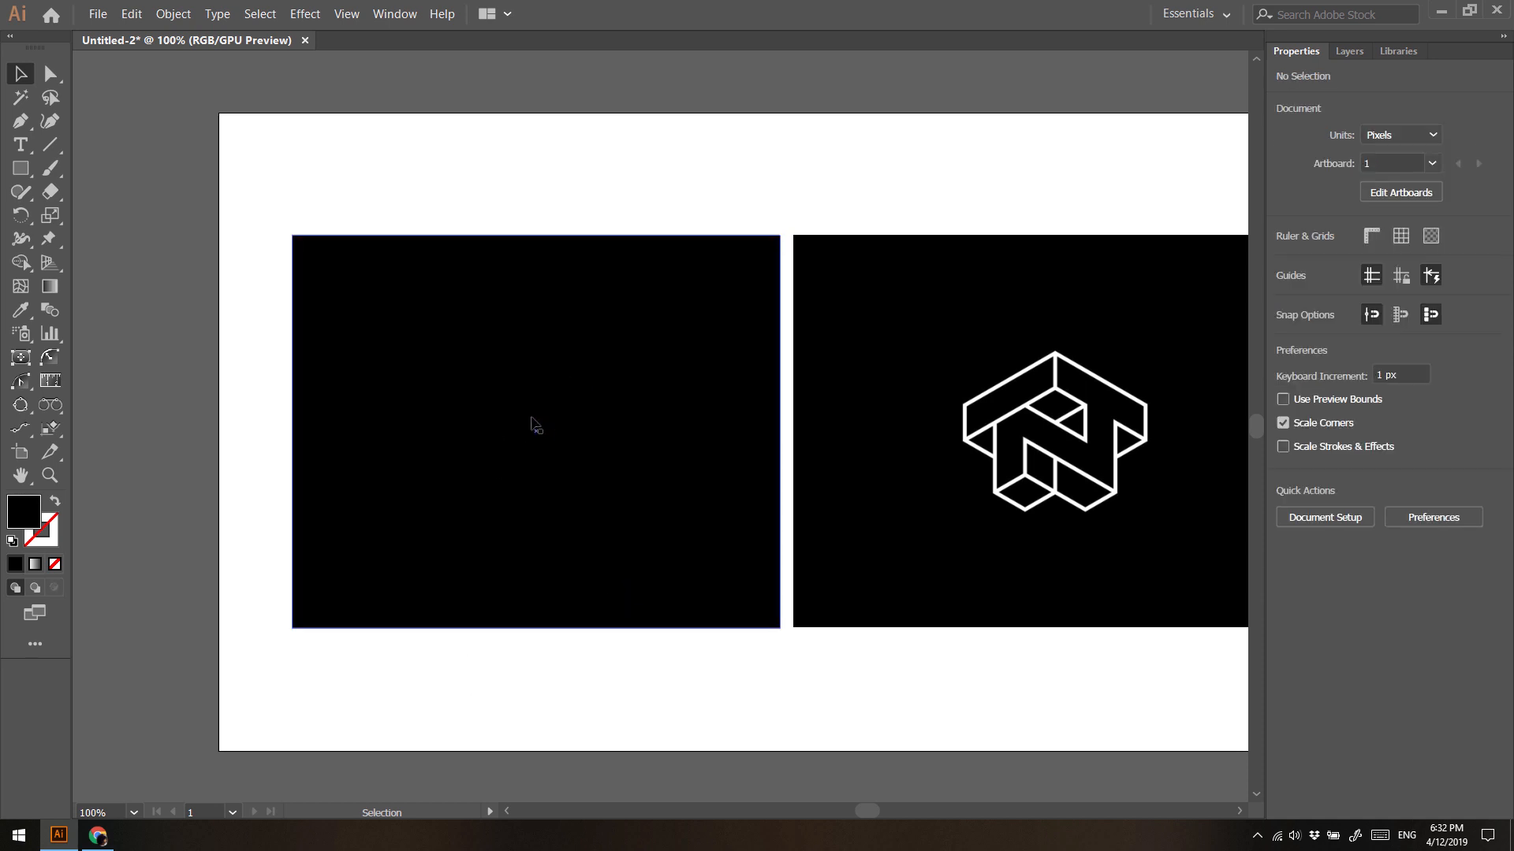
Select the logo group on the black rectangle and change its stroke colour to white
left_click(533, 429)
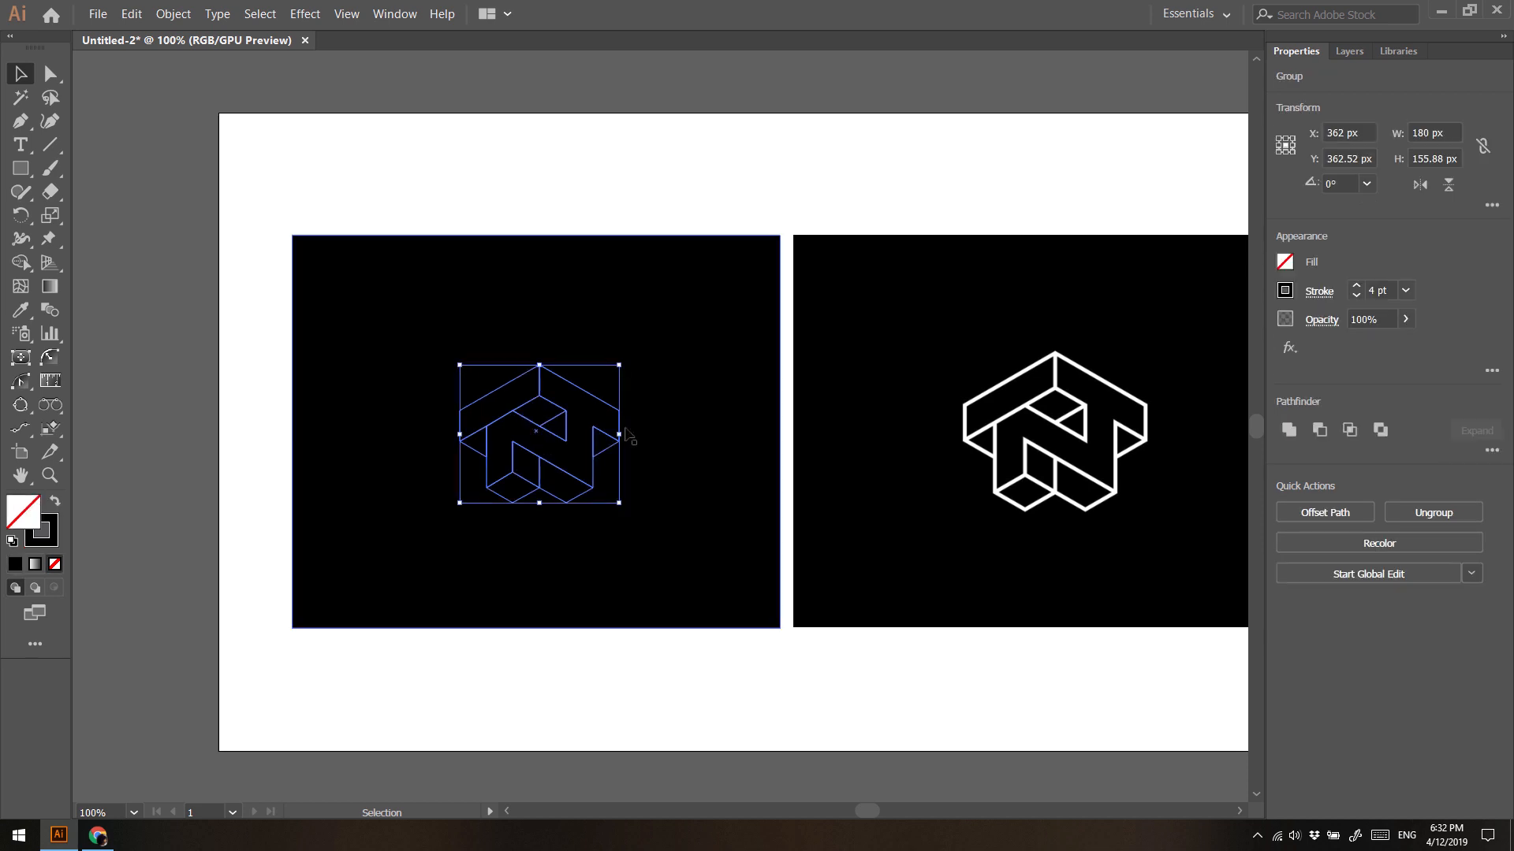
left_click(1286, 291)
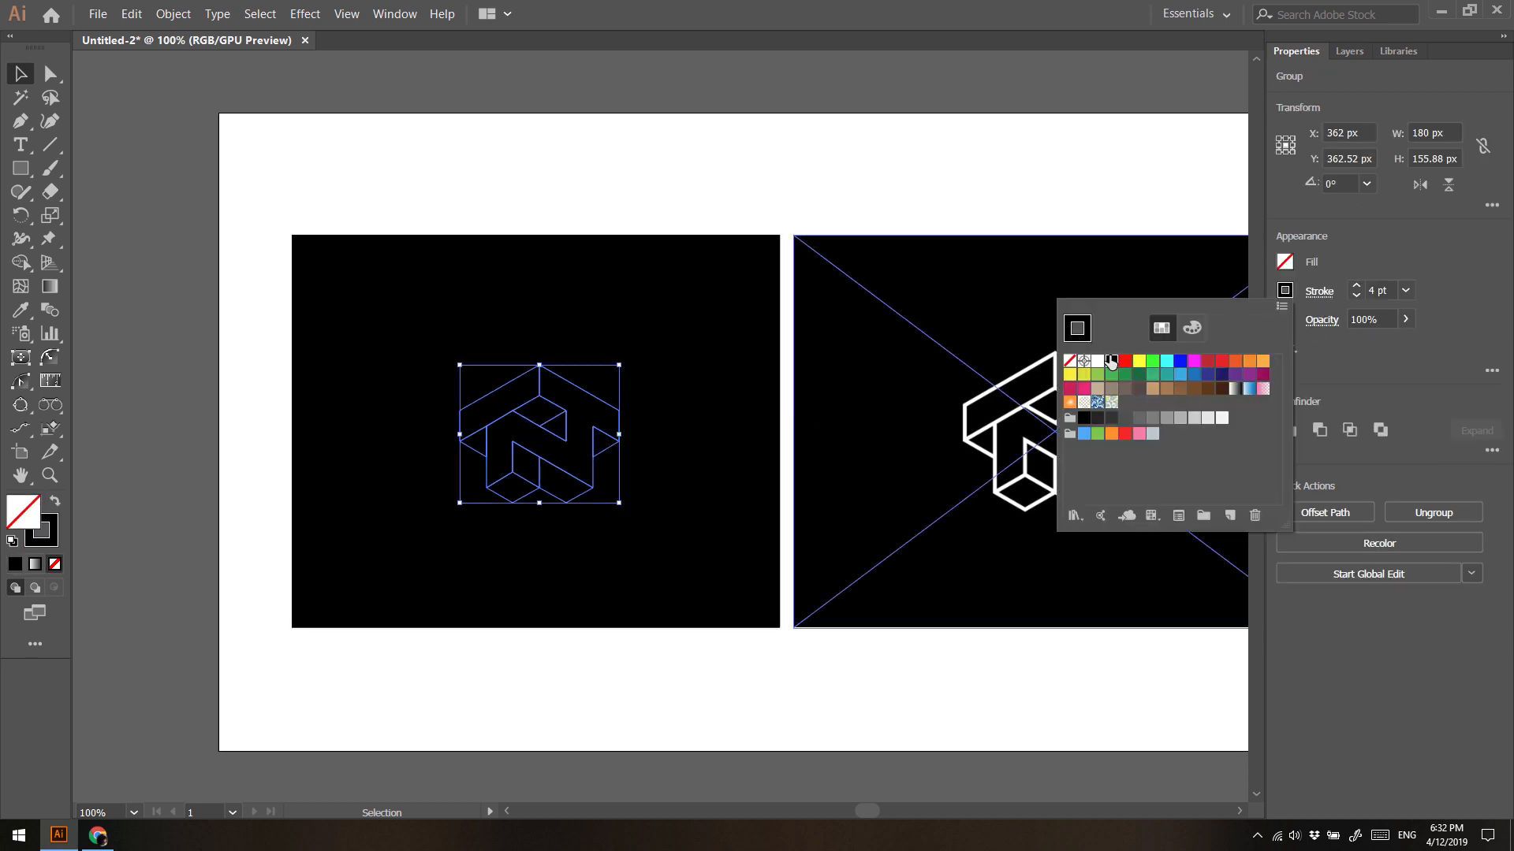
left_click(1104, 360)
key("Escape")
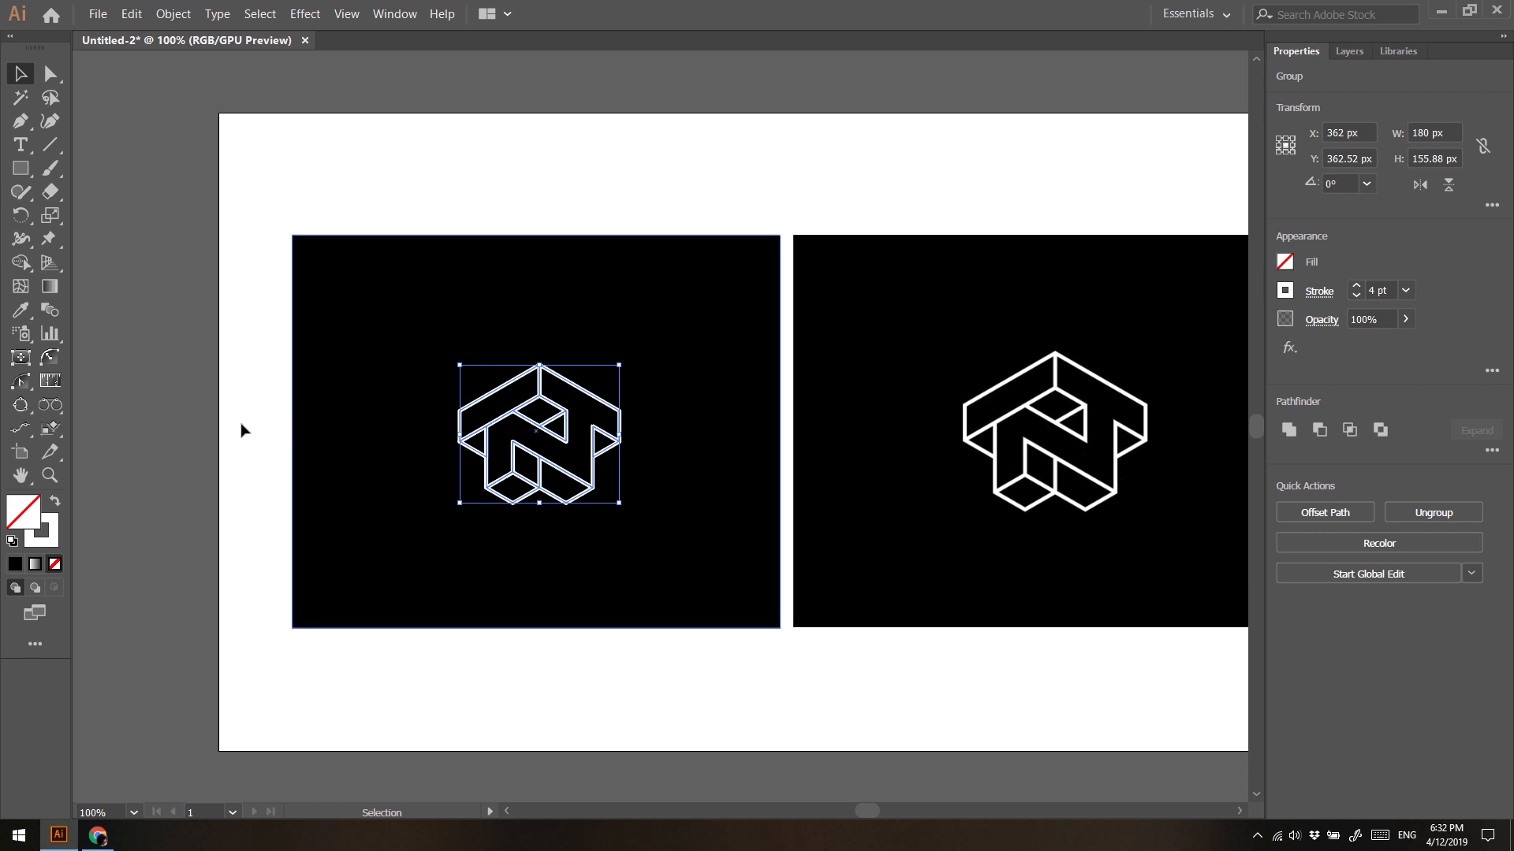